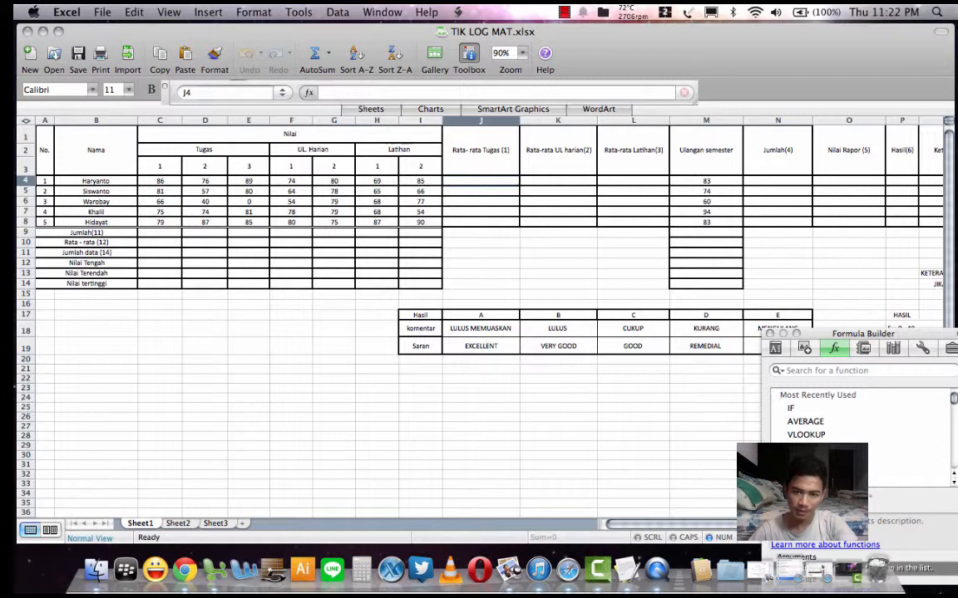
- Average the three Tugas scores in J4 with =AVERAGE(C4:E4) and fill the formula down to J8
{"action": "double_click", "coordinate": [481, 180]}
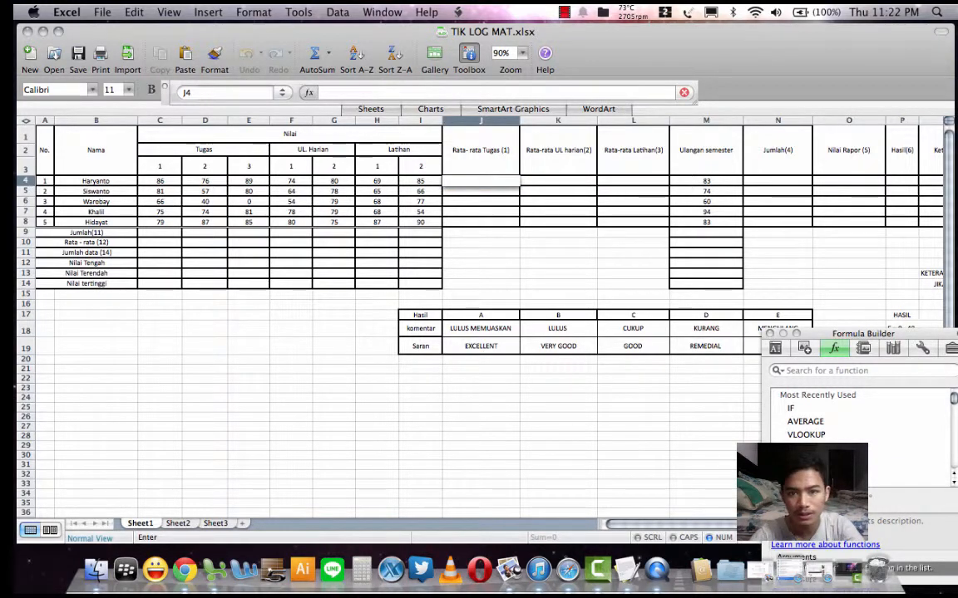
{"action": "type", "text": "=a"}
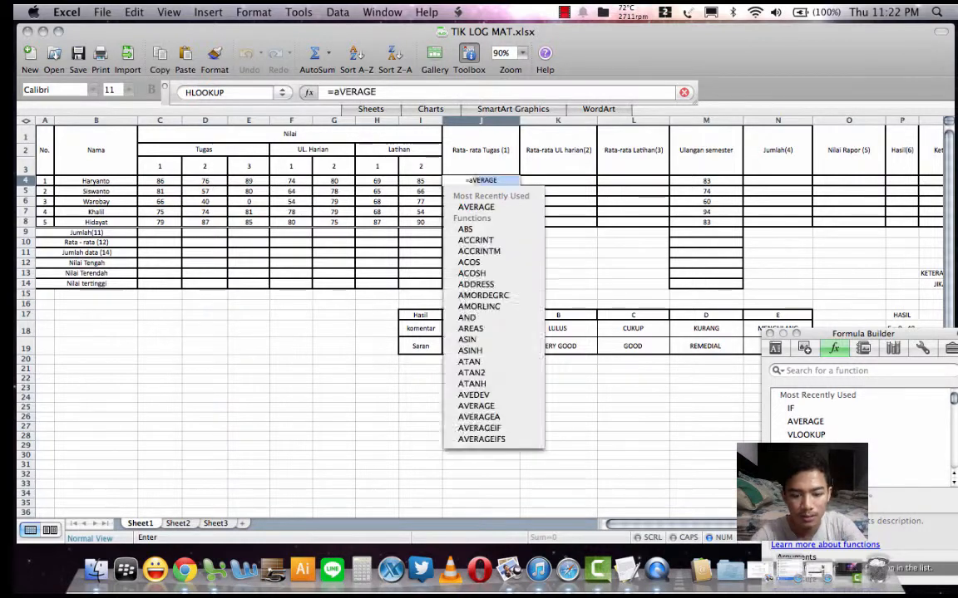
{"action": "type", "text": "verage("}
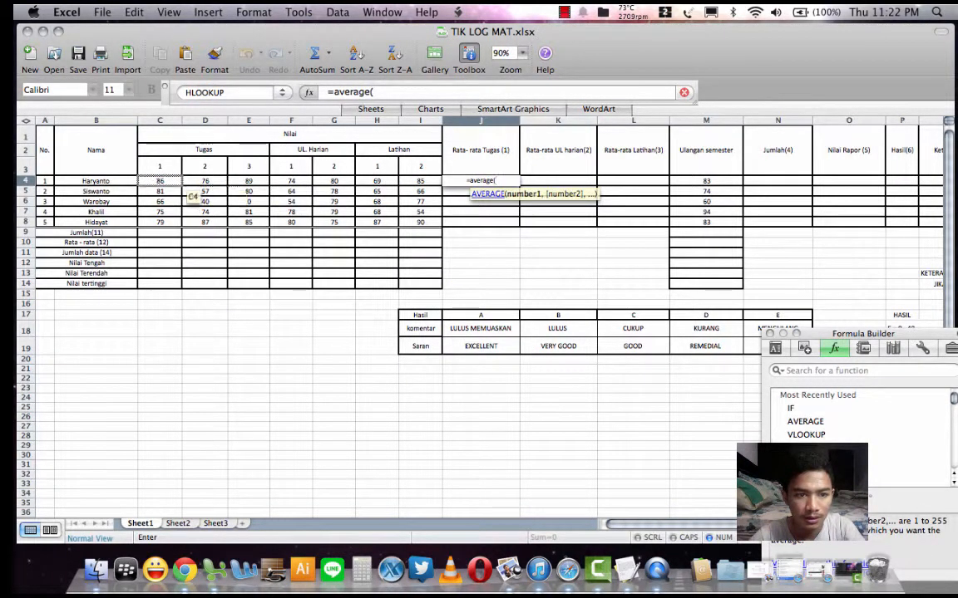
{"action": "left_click_drag", "start_coordinate": [179, 186], "coordinate": [249, 184]}
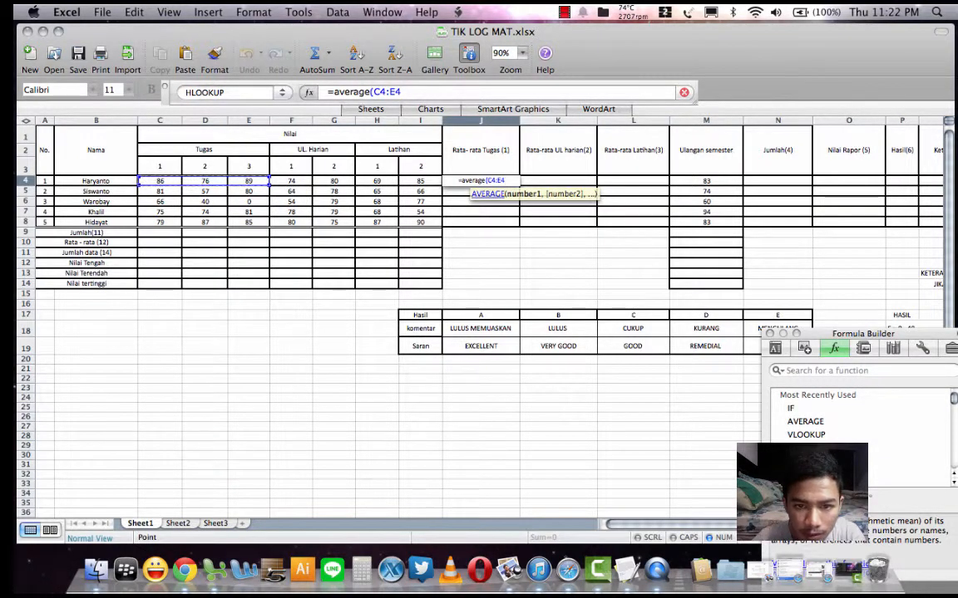
{"action": "type", "text": ")"}
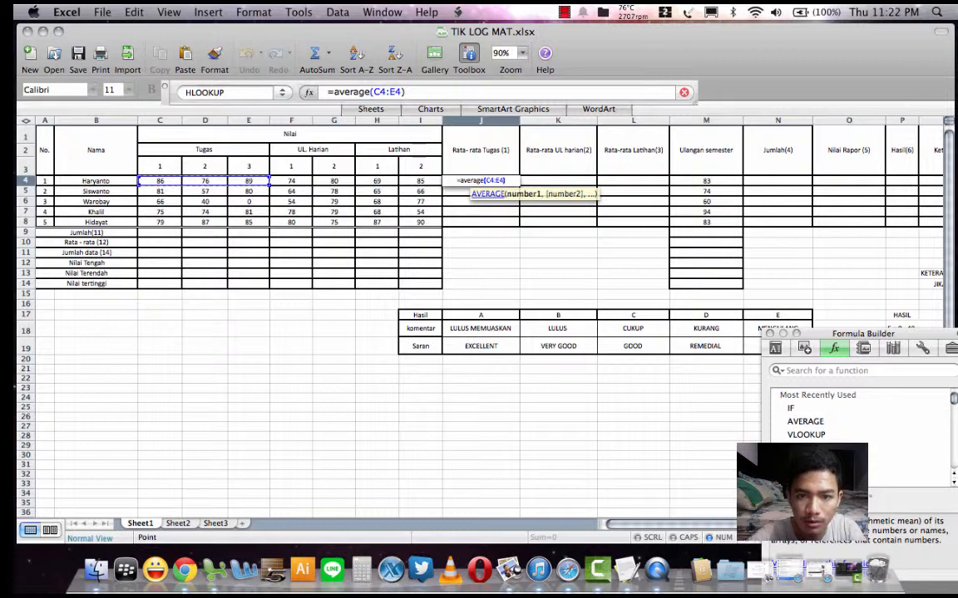
{"action": "key", "text": "Return"}
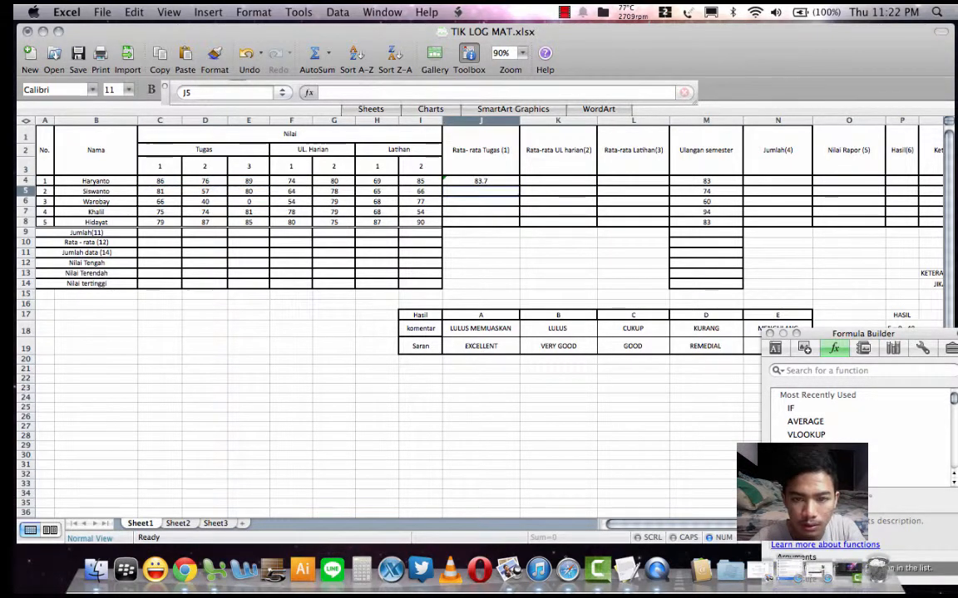
{"action": "left_click", "coordinate": [446, 180]}
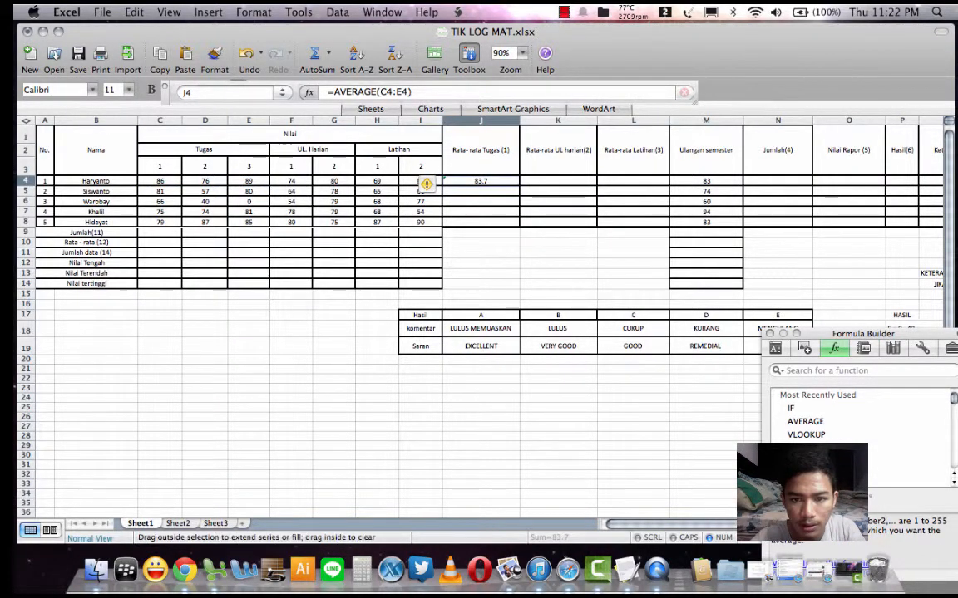
{"action": "left_click_drag", "start_coordinate": [443, 179], "coordinate": [445, 221]}
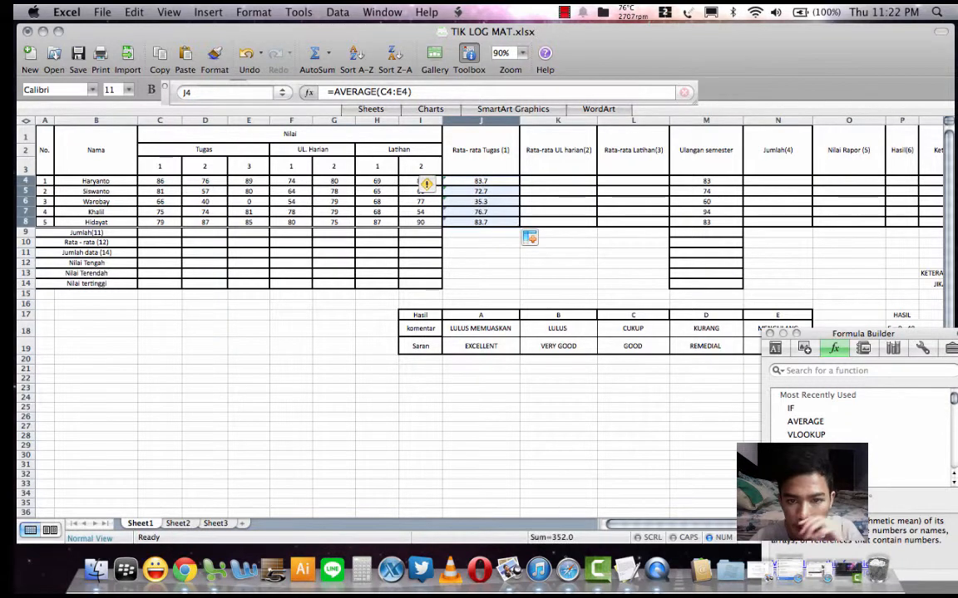
- Average the two UL. Harian scores in K4 with =AVERAGE(F4:G4) and fill the formula down to K8
{"action": "double_click", "coordinate": [558, 180]}
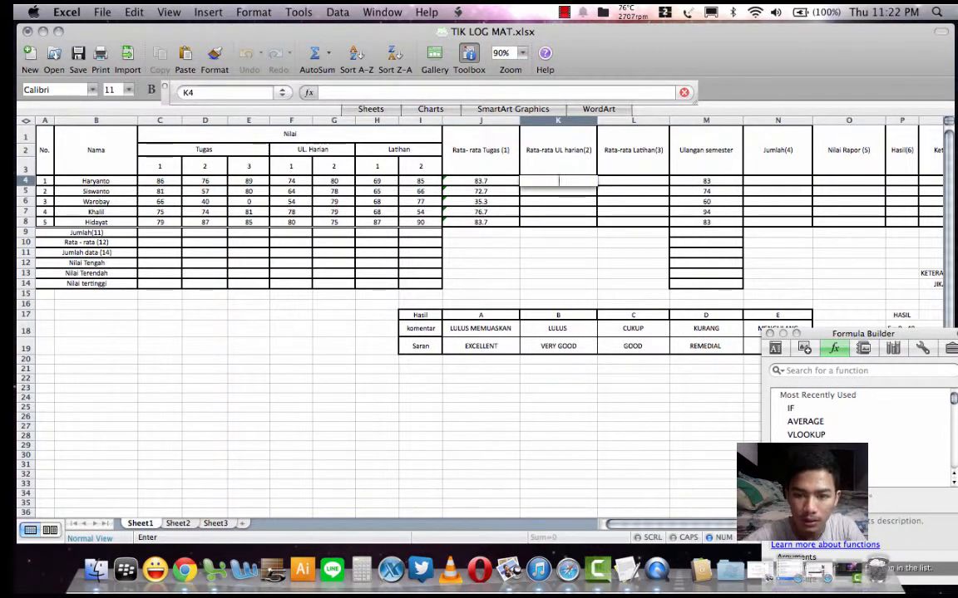
{"action": "type", "text": "="}
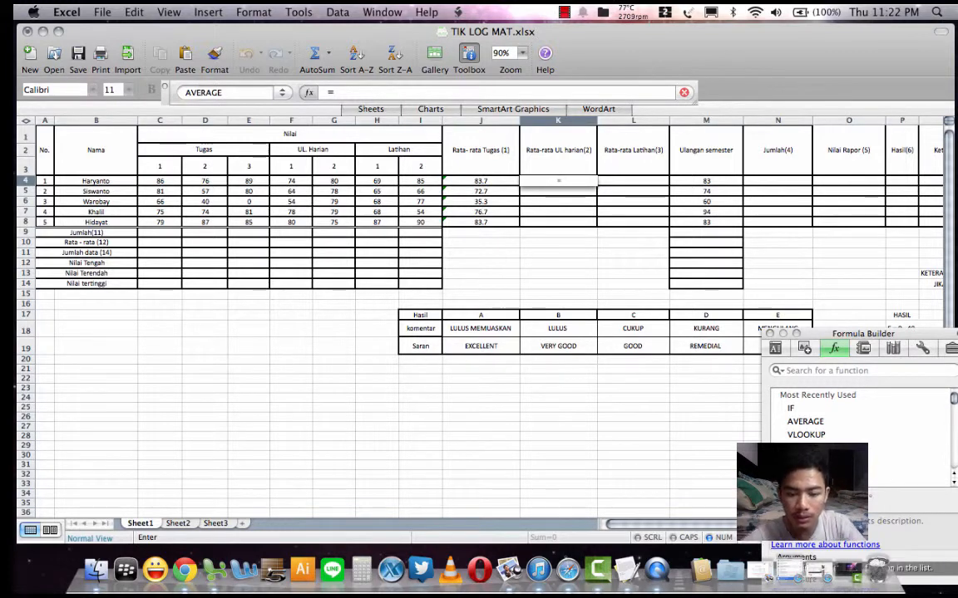
{"action": "type", "text": "average("}
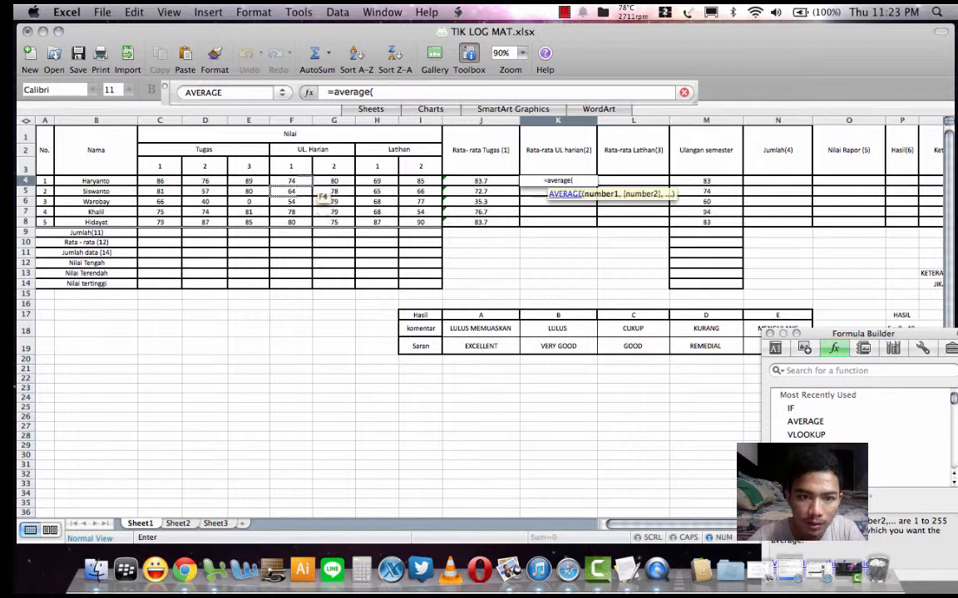
{"action": "left_click_drag", "start_coordinate": [289, 181], "coordinate": [353, 185]}
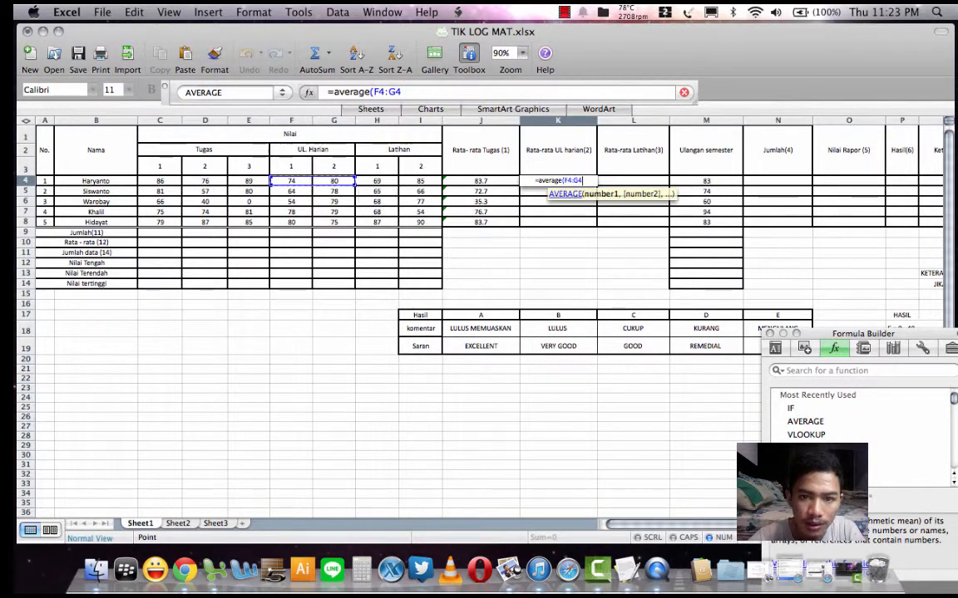
{"action": "type", "text": ")"}
{"action": "key", "text": "Return"}
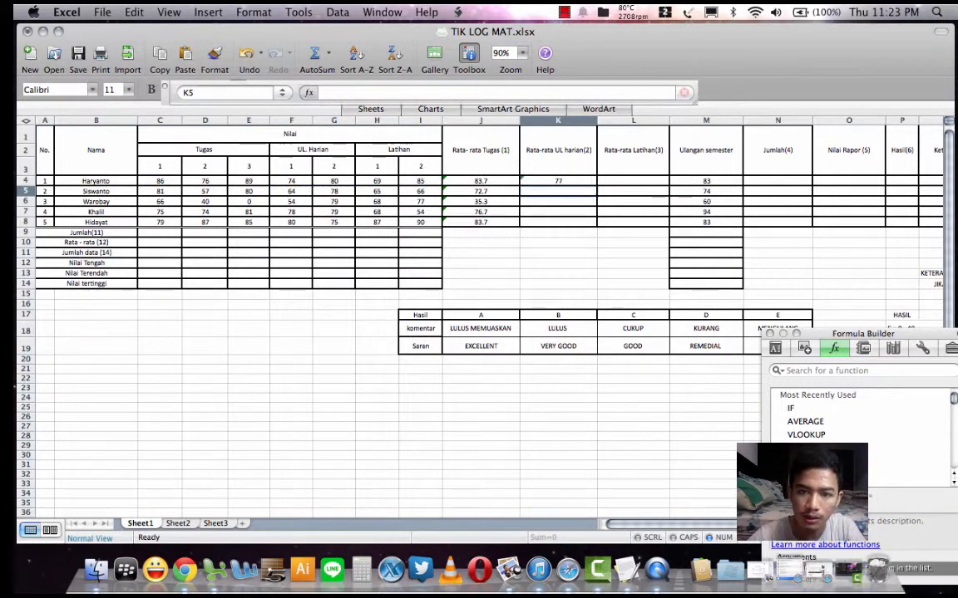
{"action": "left_click", "coordinate": [558, 181]}
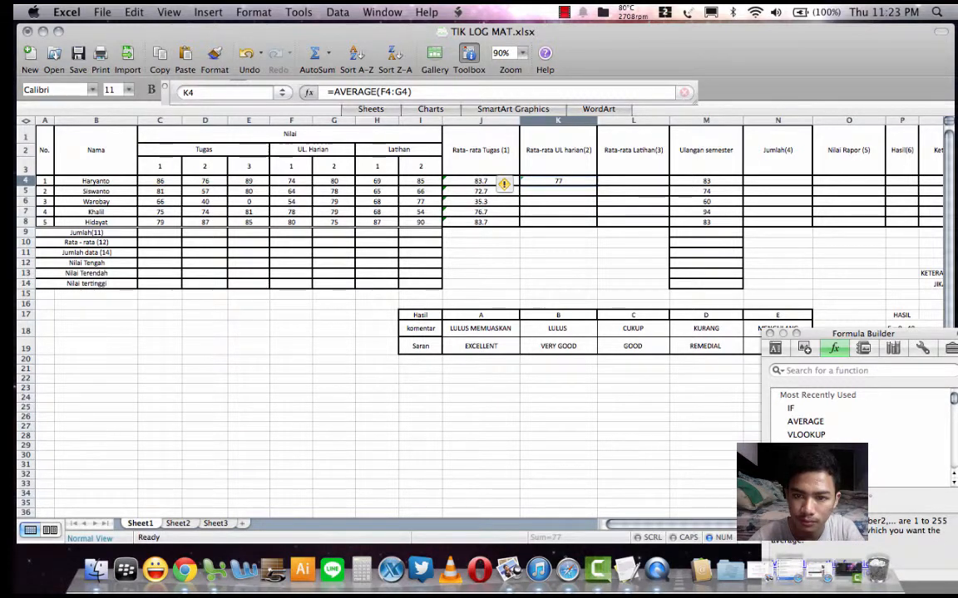
{"action": "left_click_drag", "start_coordinate": [596, 187], "coordinate": [596, 222]}
- Average the two Latihan scores in L4 with =AVERAGE(H4:I4) and fill the formula down to L8
{"action": "left_click", "coordinate": [633, 182]}
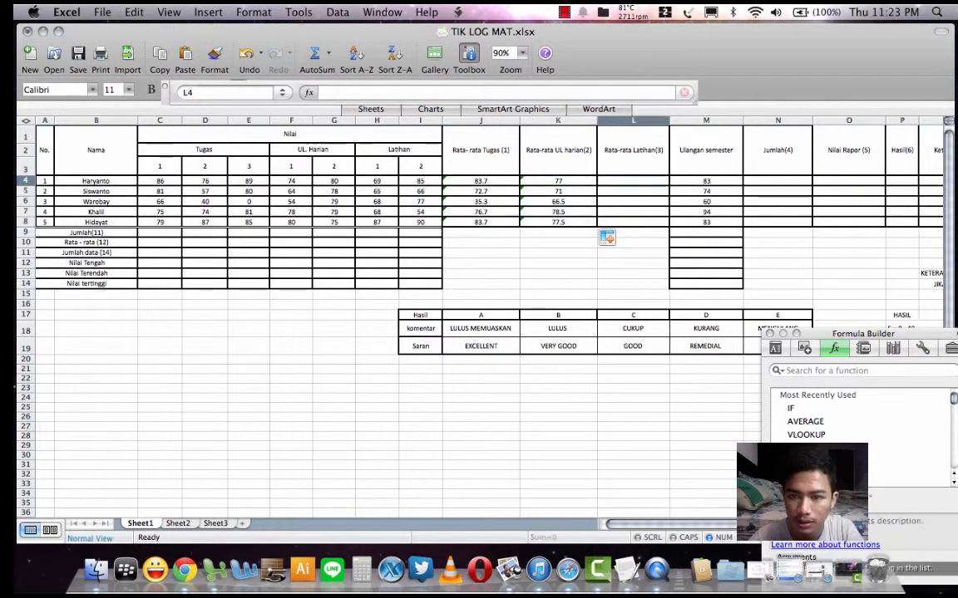
{"action": "left_click", "coordinate": [634, 163]}
{"action": "double_click", "coordinate": [633, 181]}
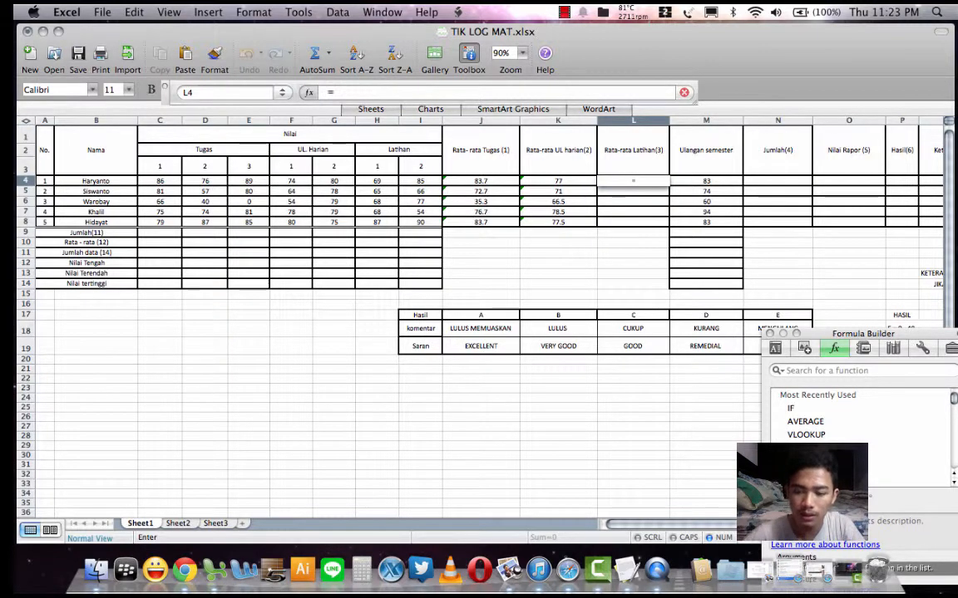
{"action": "type", "text": "=average("}
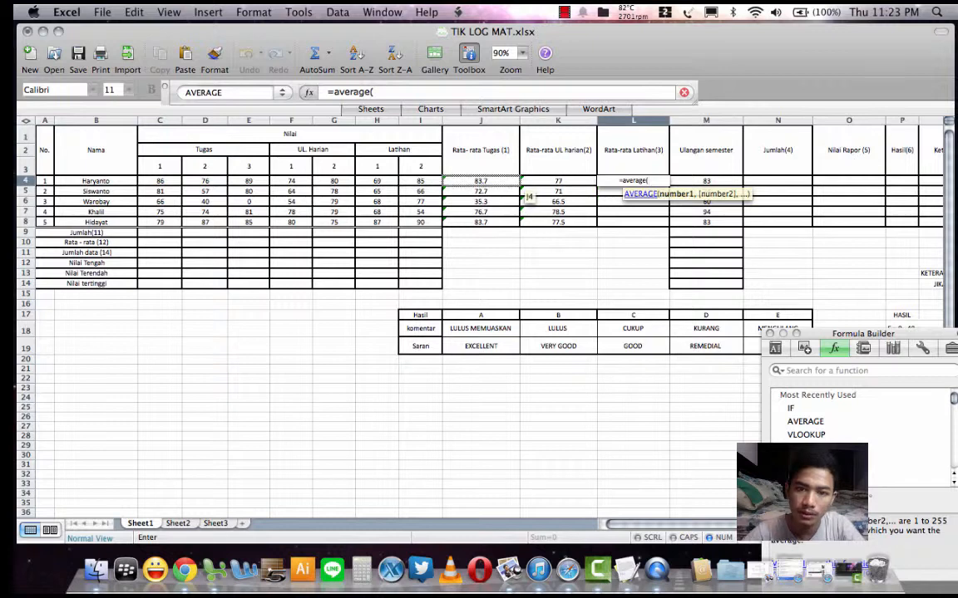
{"action": "left_click", "coordinate": [420, 181]}
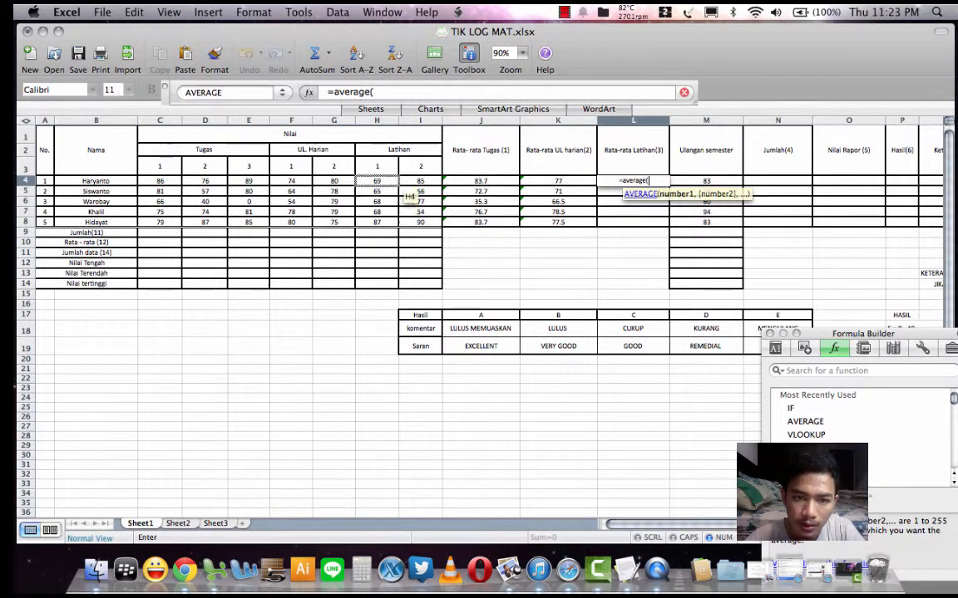
{"action": "left_click_drag", "start_coordinate": [379, 181], "coordinate": [437, 185]}
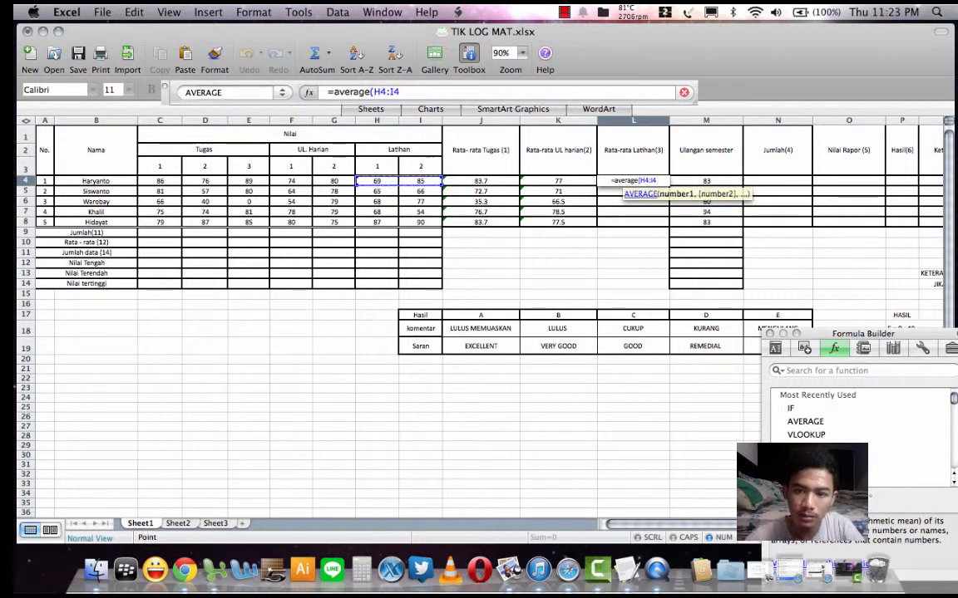
{"action": "key", "text": "Return"}
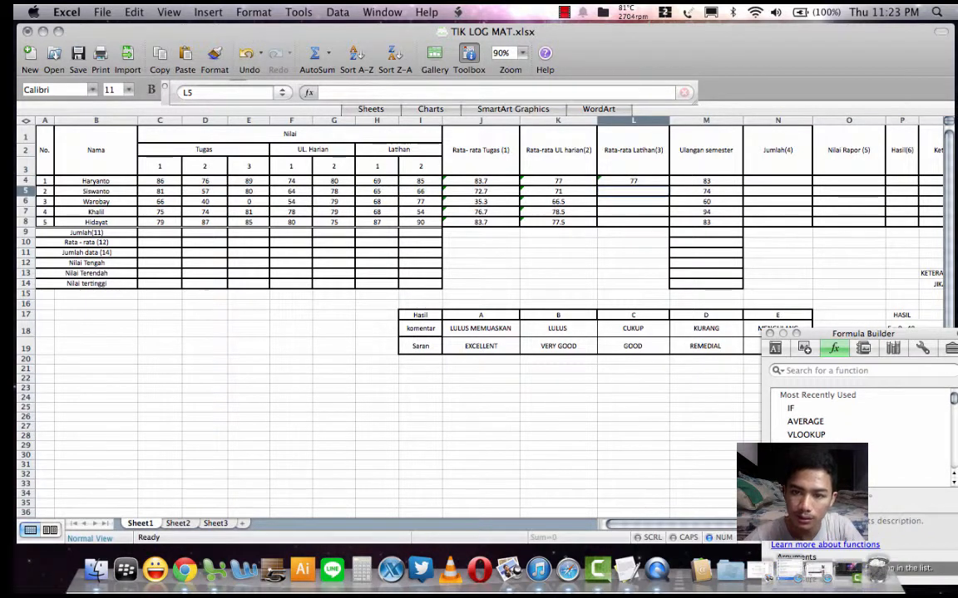
{"action": "left_click", "coordinate": [633, 181]}
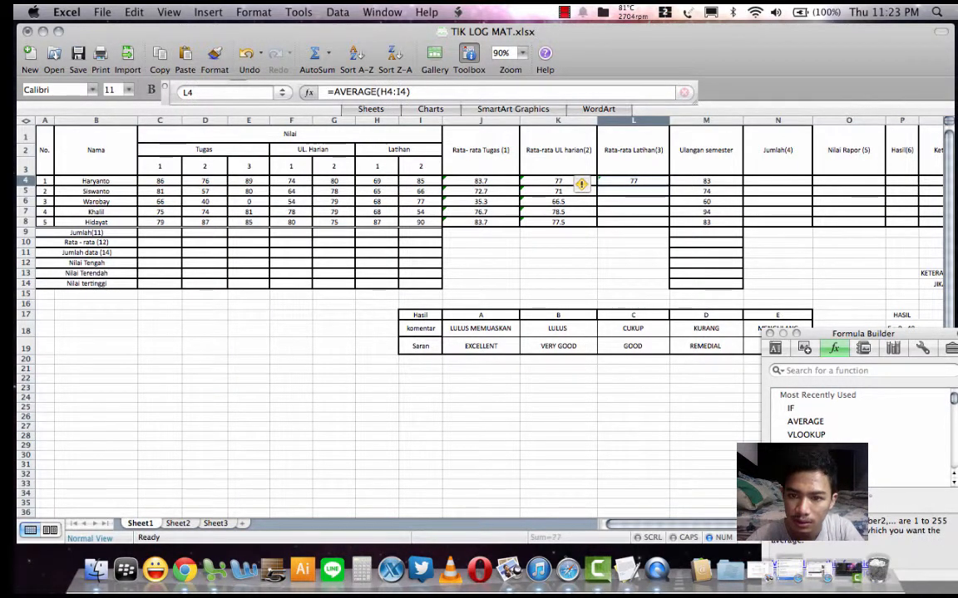
{"action": "left_click_drag", "start_coordinate": [669, 186], "coordinate": [657, 221]}
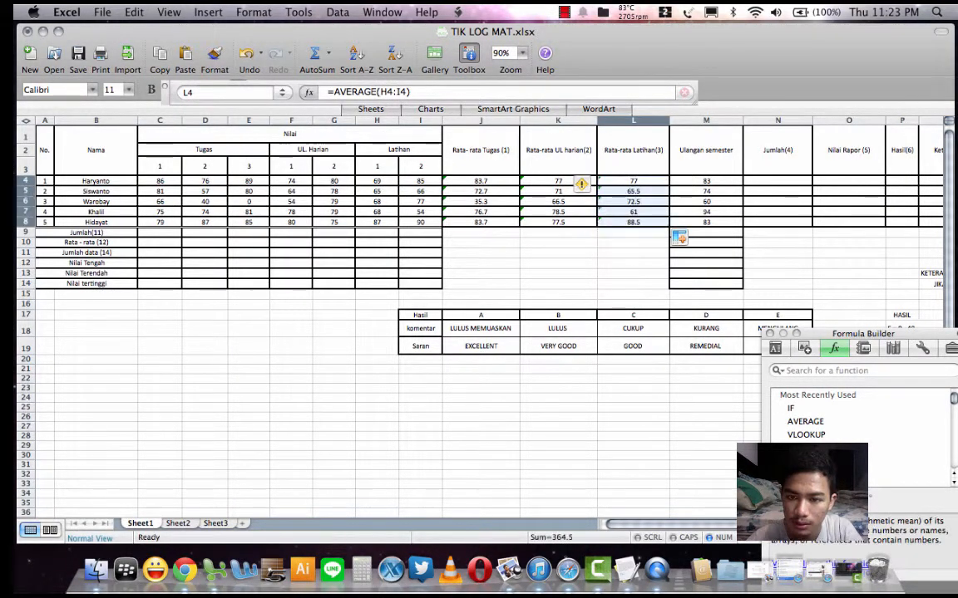
- Begin a SUM formula in N4, the first student's cell in the Jumlah(4) column
{"action": "left_click_drag", "start_coordinate": [742, 524], "coordinate": [778, 525]}
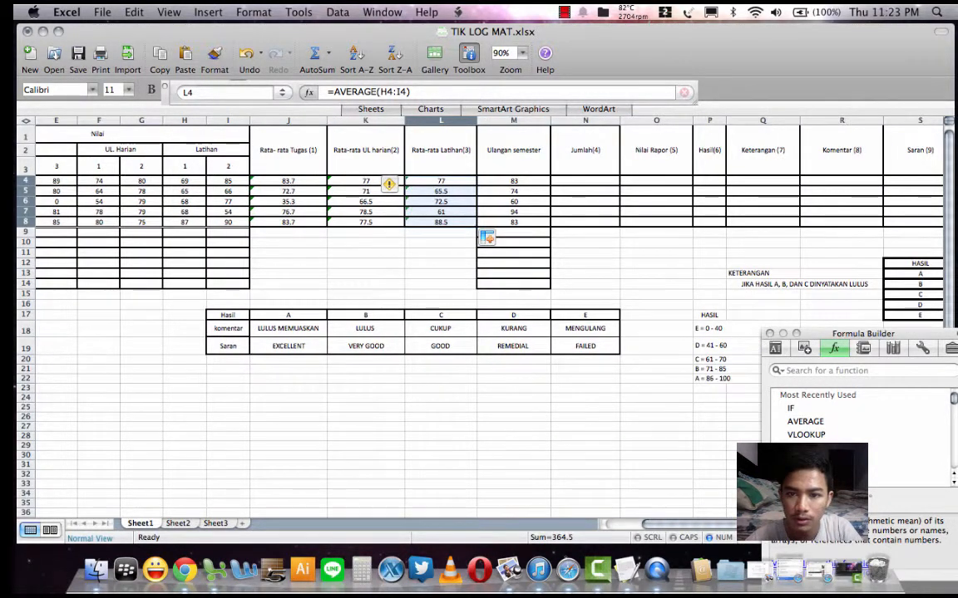
{"action": "left_click", "coordinate": [585, 180]}
{"action": "type", "text": "="}
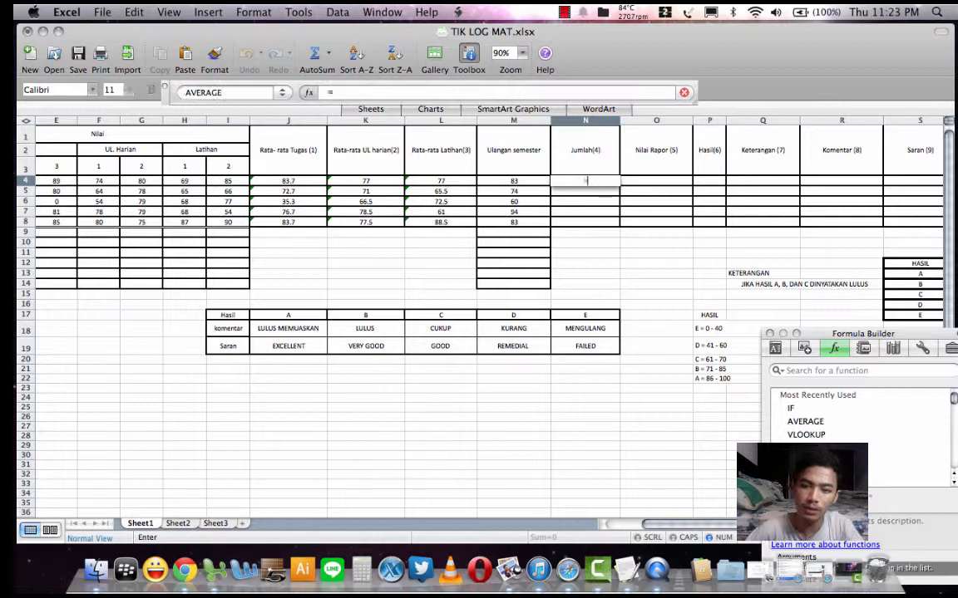
{"action": "type", "text": "SUM"}
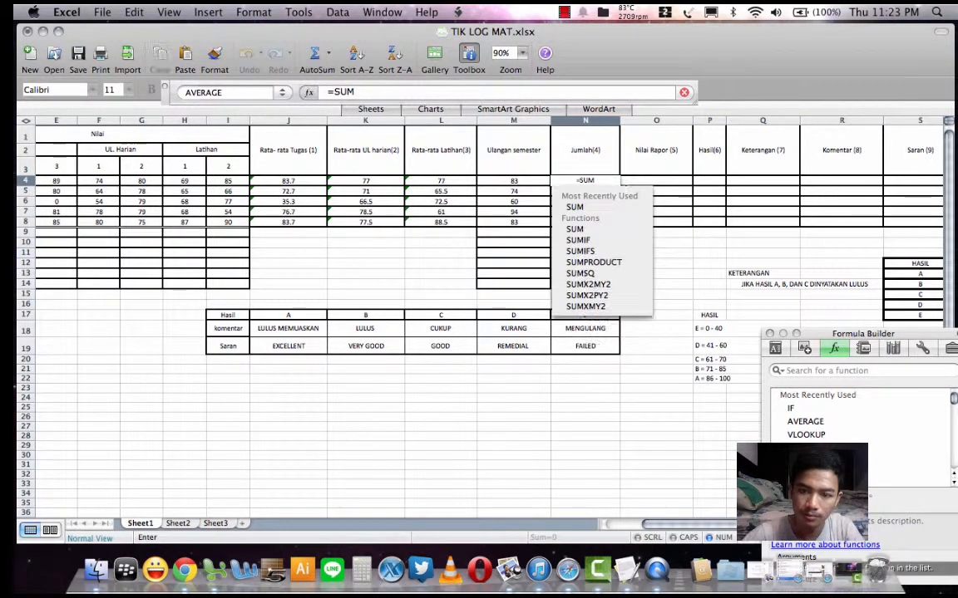
{"action": "type", "text": "("}
{"action": "left_click", "coordinate": [403, 184]}
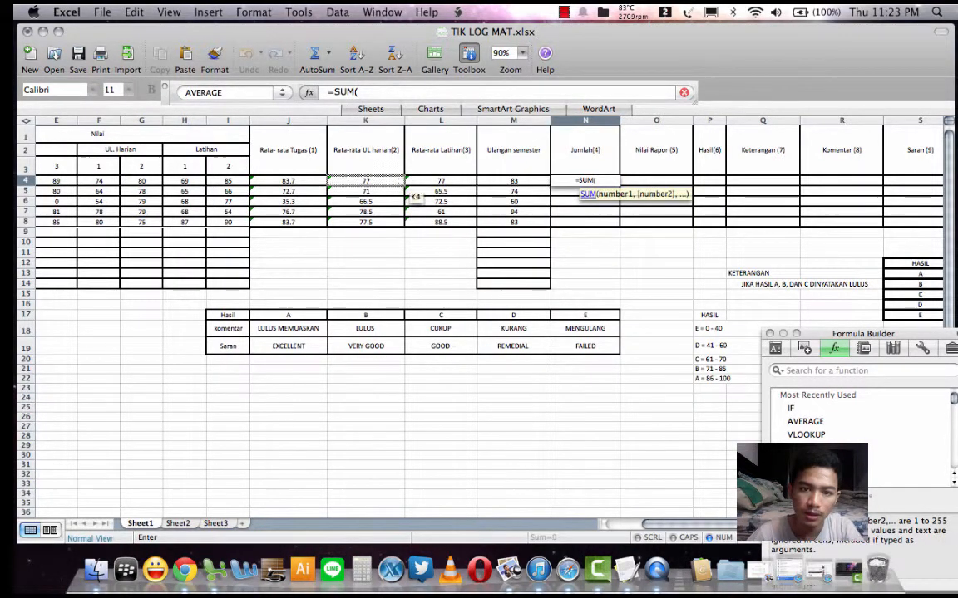
{"action": "left_click", "coordinate": [291, 181]}
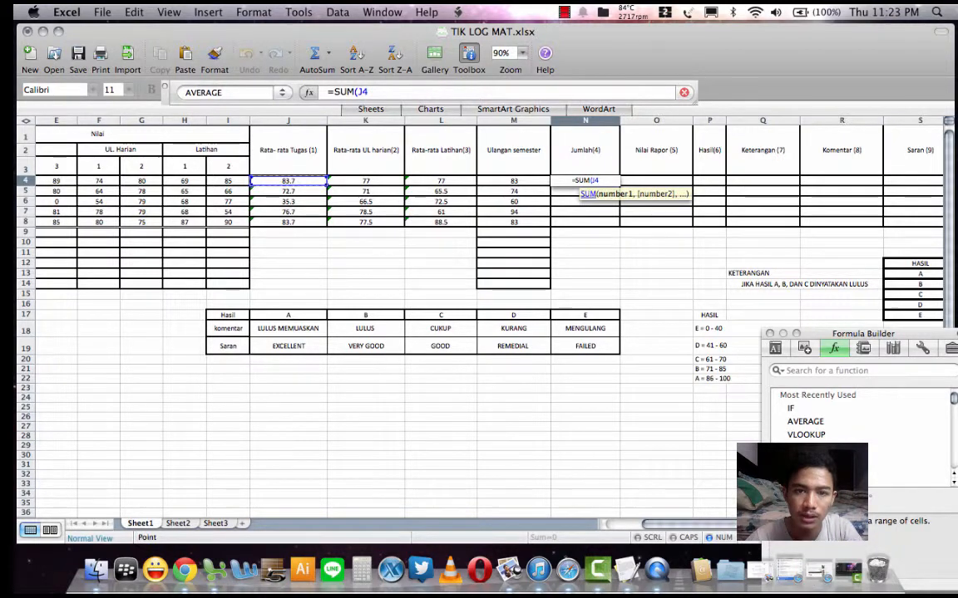
{"action": "left_click_drag", "start_coordinate": [291, 181], "coordinate": [544, 185]}
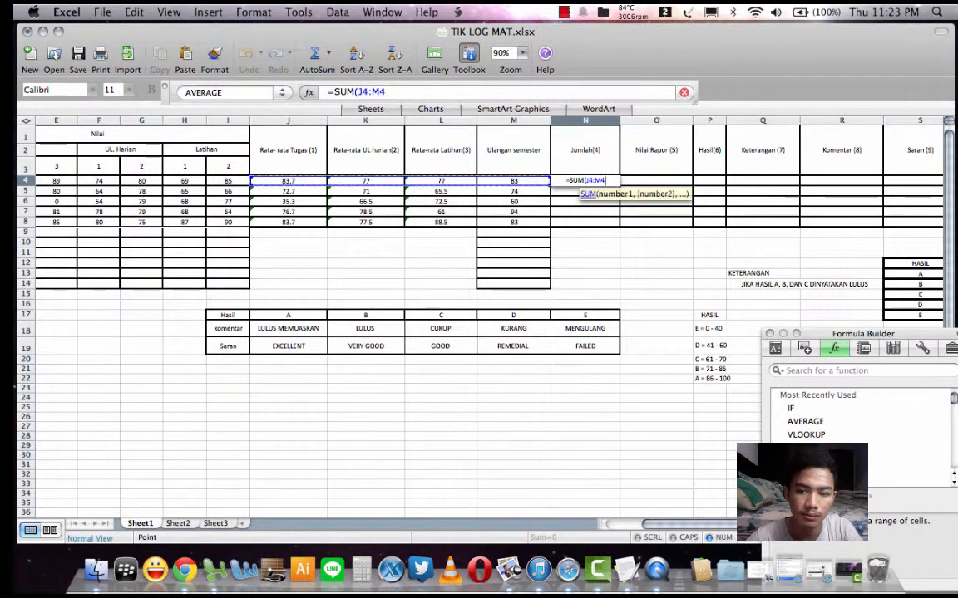
{"action": "scroll", "coordinate": [532, 238], "scroll_direction": "left", "scroll_amount": 1}
{"action": "scroll", "coordinate": [479, 291], "scroll_direction": "left", "scroll_amount": 3}
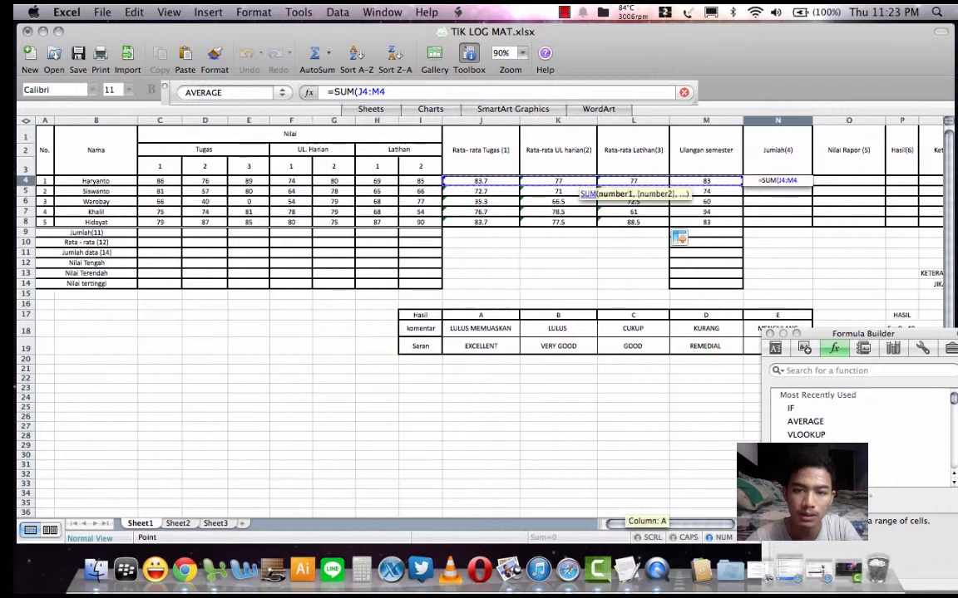
{"action": "left_click", "coordinate": [160, 181]}
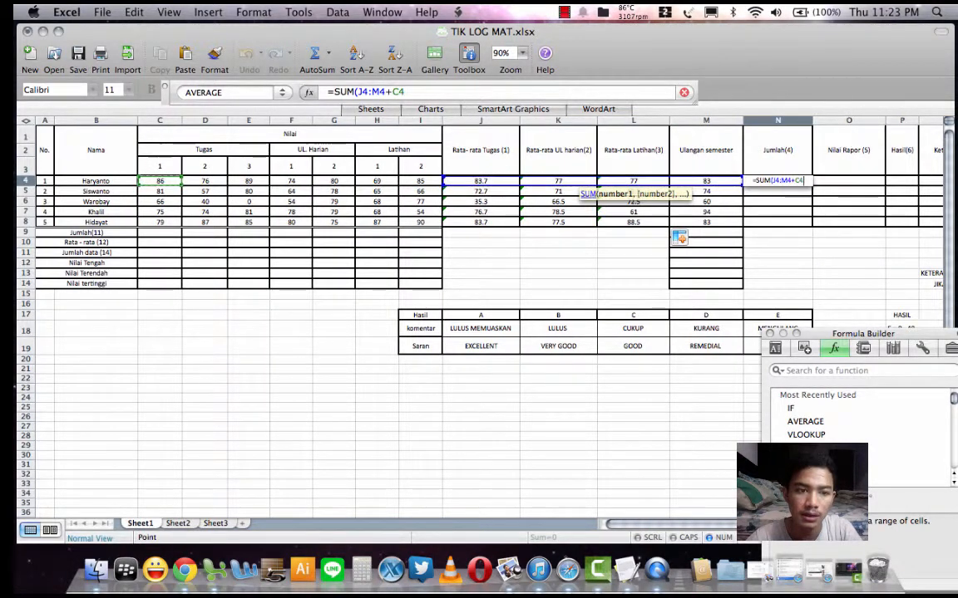
{"action": "left_click_drag", "start_coordinate": [159, 181], "coordinate": [420, 181]}
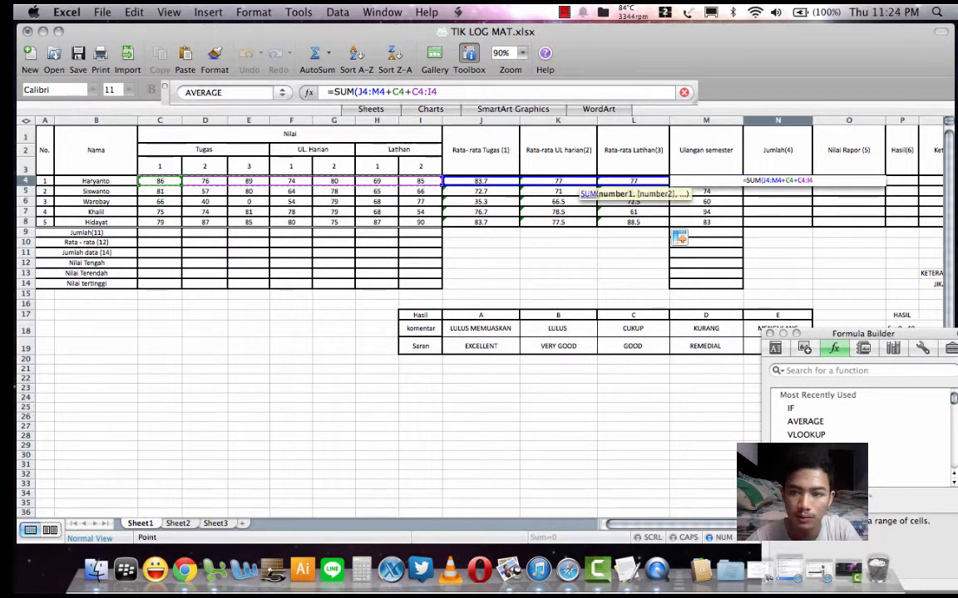
{"action": "key", "text": "BackSpace"}
{"action": "key", "text": "BackSpace"}
{"action": "key", "text": "BackSpace"}
{"action": "key", "text": "BackSpace"}
{"action": "key", "text": "BackSpace"}
{"action": "key", "text": "BackSpace"}
{"action": "key", "text": "BackSpace"}
{"action": "key", "text": "BackSpace"}
{"action": "key", "text": "BackSpace"}
{"action": "key", "text": "BackSpace"}
{"action": "key", "text": "BackSpace"}
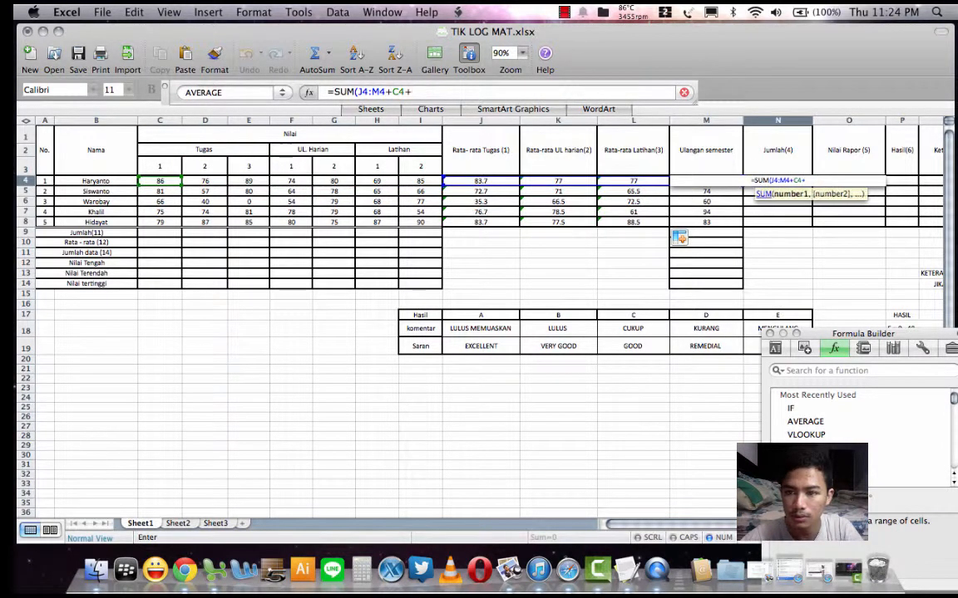
{"action": "key", "text": "BackSpace"}
{"action": "key", "text": "BackSpace"}
{"action": "key", "text": "BackSpace"}
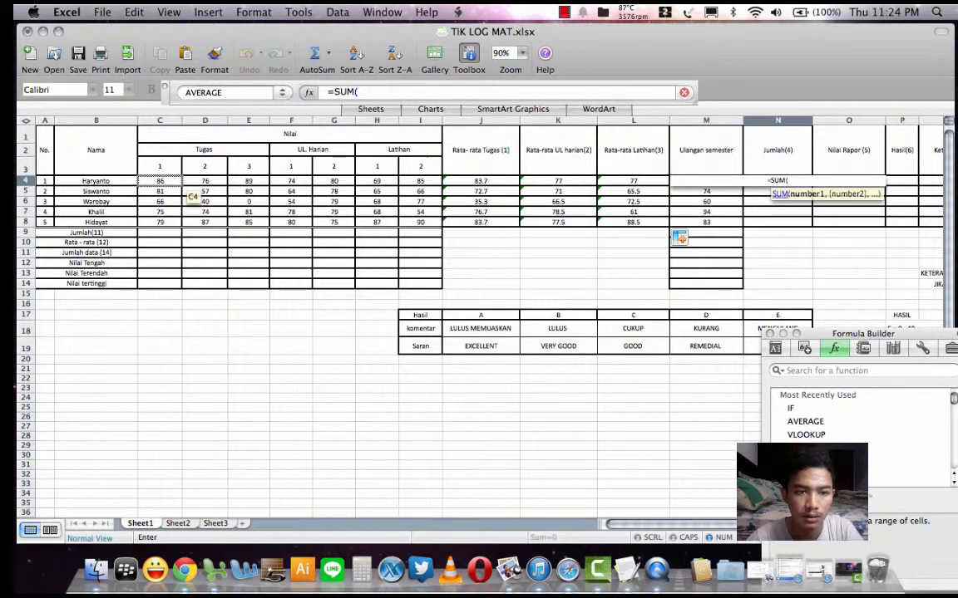
{"action": "left_click_drag", "start_coordinate": [179, 185], "coordinate": [445, 185]}
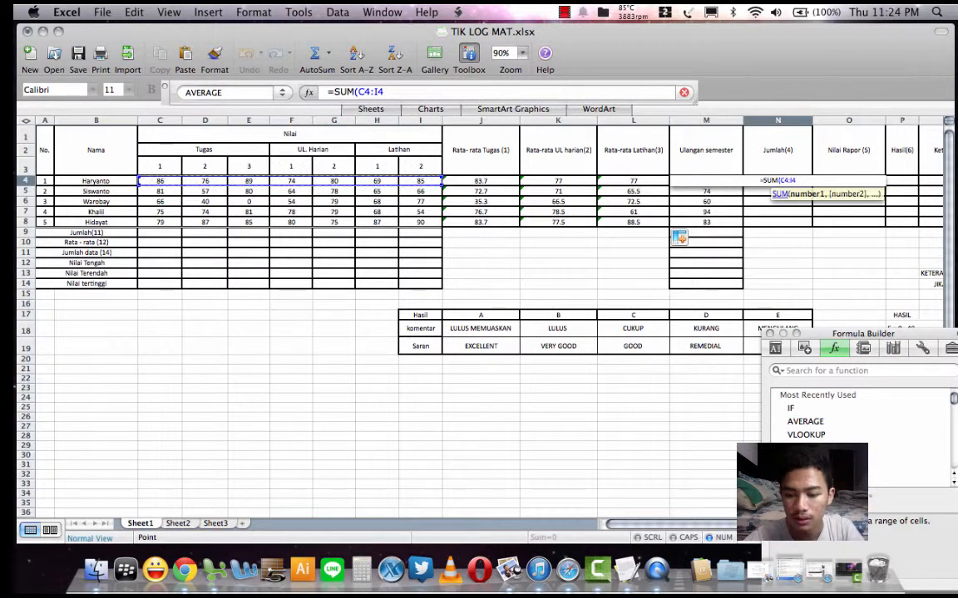
{"action": "type", "text": ","}
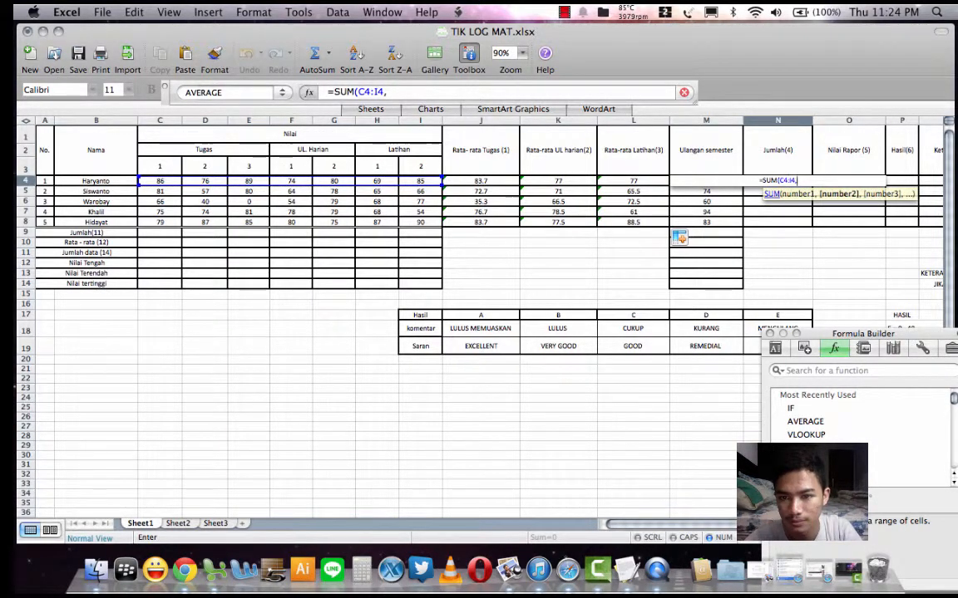
{"action": "left_click", "coordinate": [704, 180]}
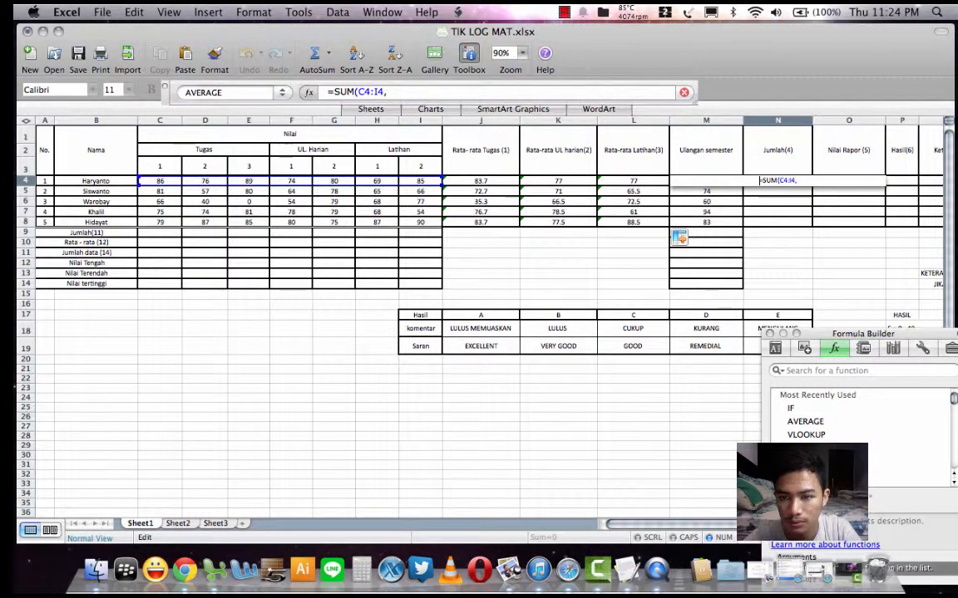
{"action": "key", "text": "BackSpace"}
{"action": "key", "text": "BackSpace"}
{"action": "key", "text": "BackSpace"}
{"action": "key", "text": "BackSpace"}
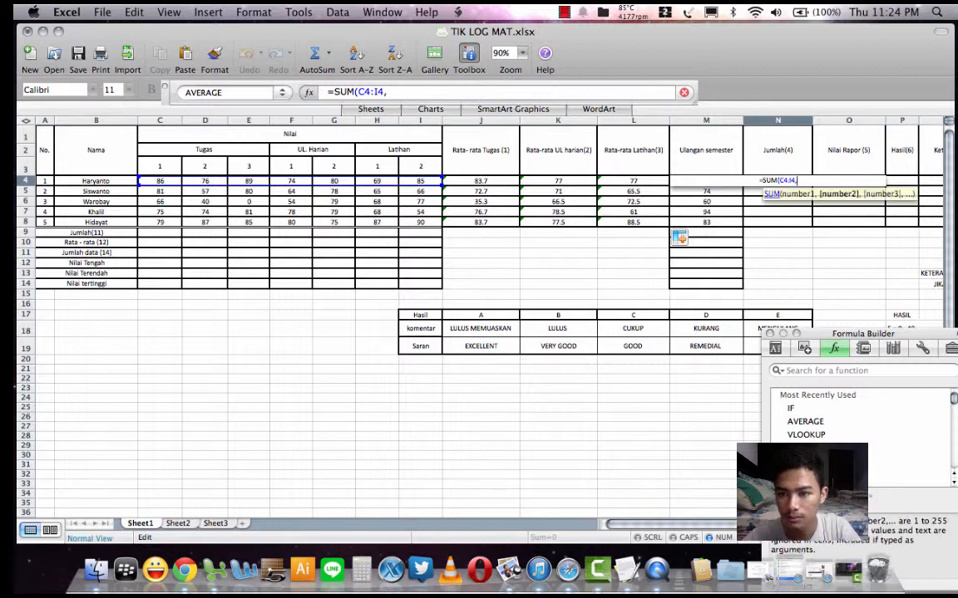
{"action": "key", "text": "BackSpace"}
{"action": "key", "text": "BackSpace"}
{"action": "key", "text": "BackSpace"}
{"action": "key", "text": "BackSpace"}
{"action": "key", "text": "BackSpace"}
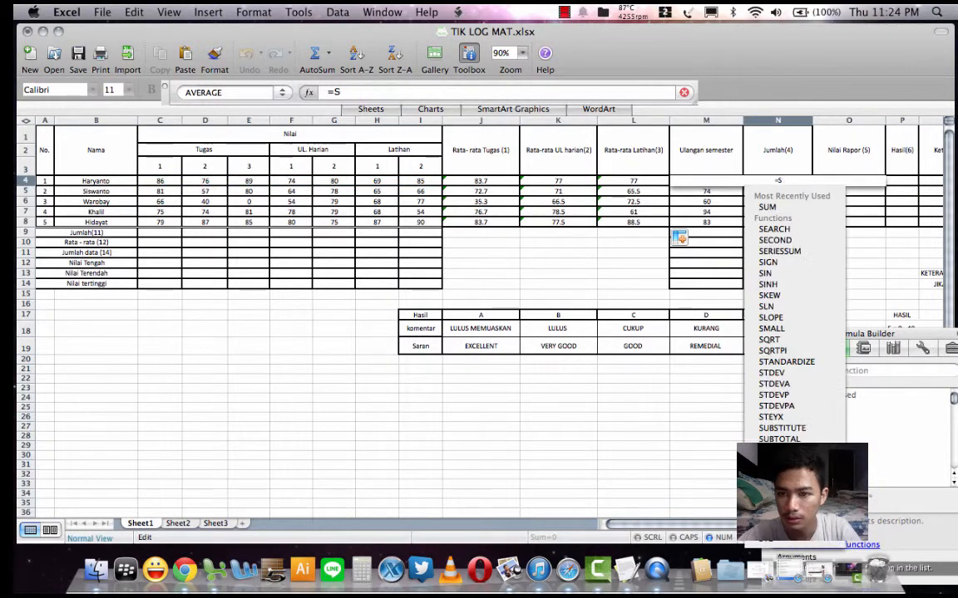
{"action": "key", "text": "Escape"}
{"action": "key", "text": "Return"}
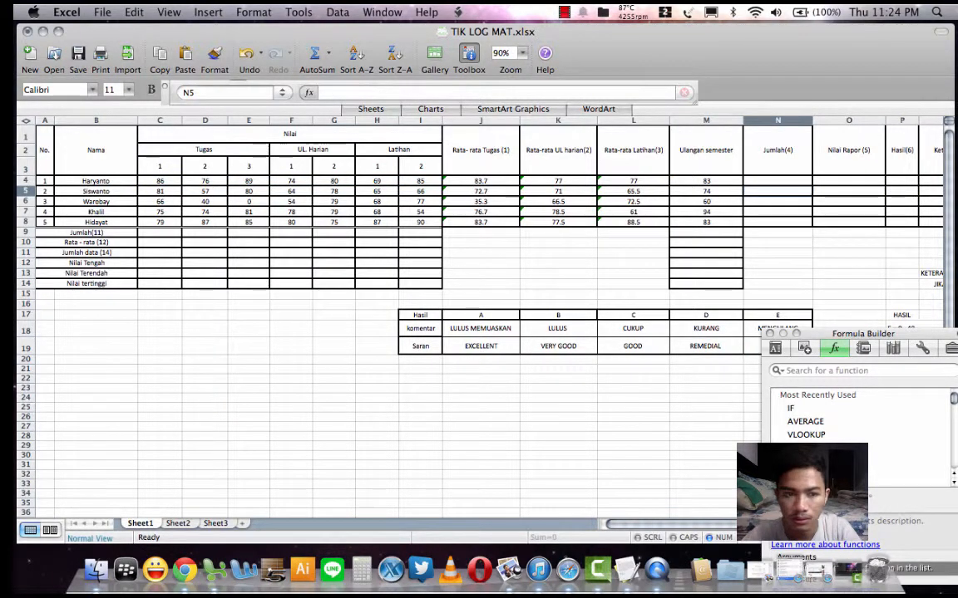
{"action": "left_click", "coordinate": [777, 304]}
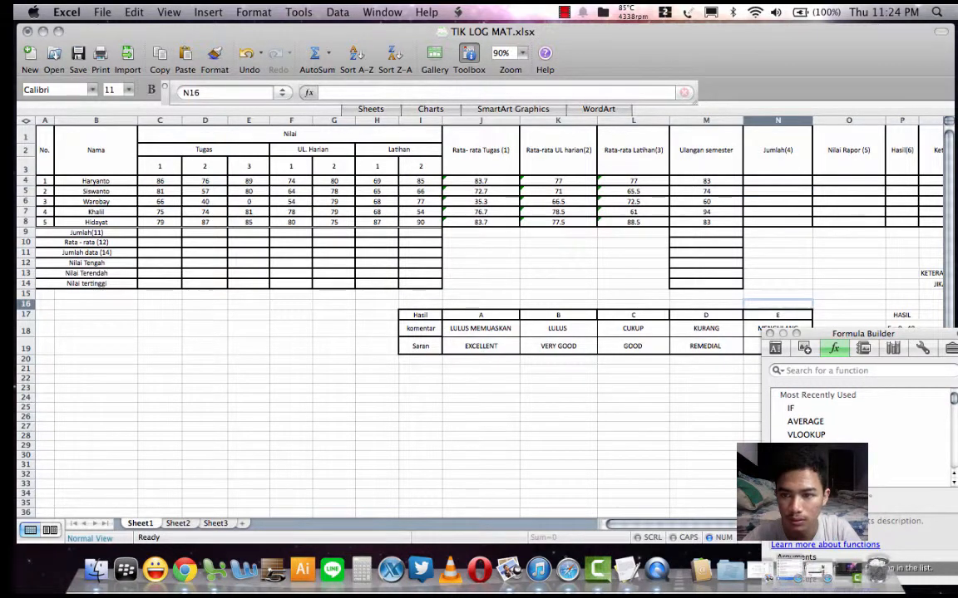
- Total the first student's scores in N4 with =SUM(C4:I4,M4) and fill the formula down to N8
{"action": "double_click", "coordinate": [777, 180]}
{"action": "type", "text": "="}
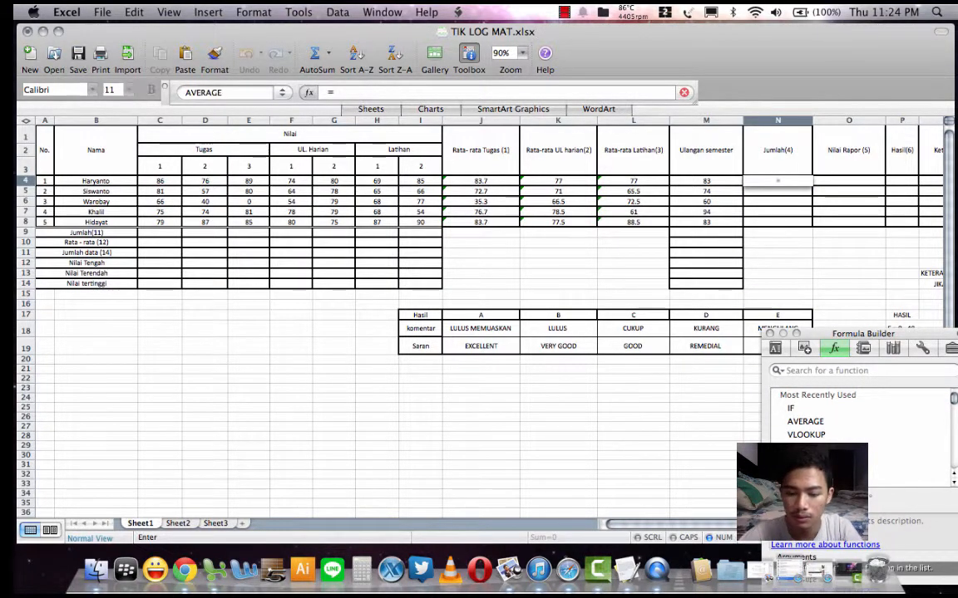
{"action": "type", "text": "SUM("}
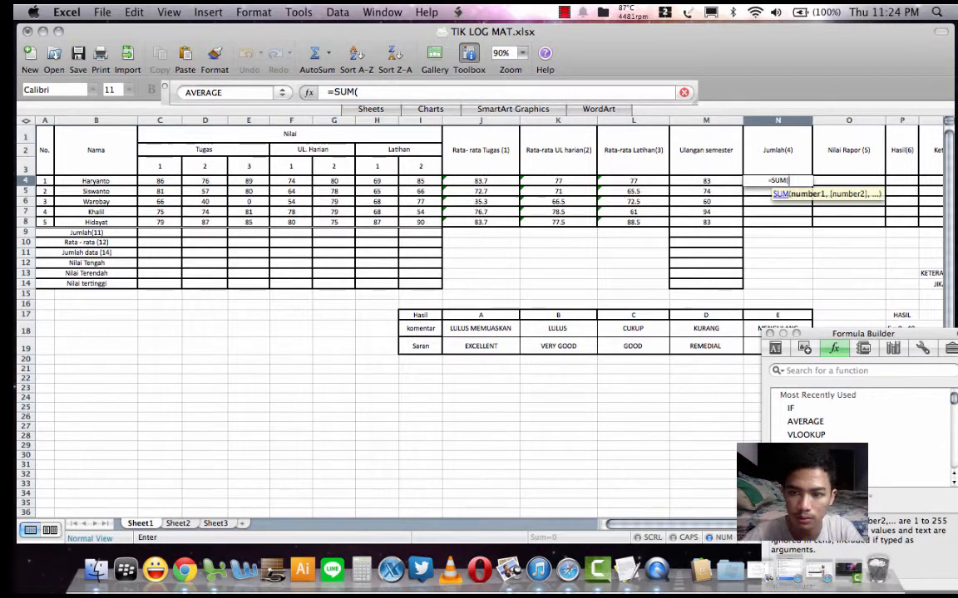
{"action": "left_click_drag", "start_coordinate": [777, 184], "coordinate": [437, 185]}
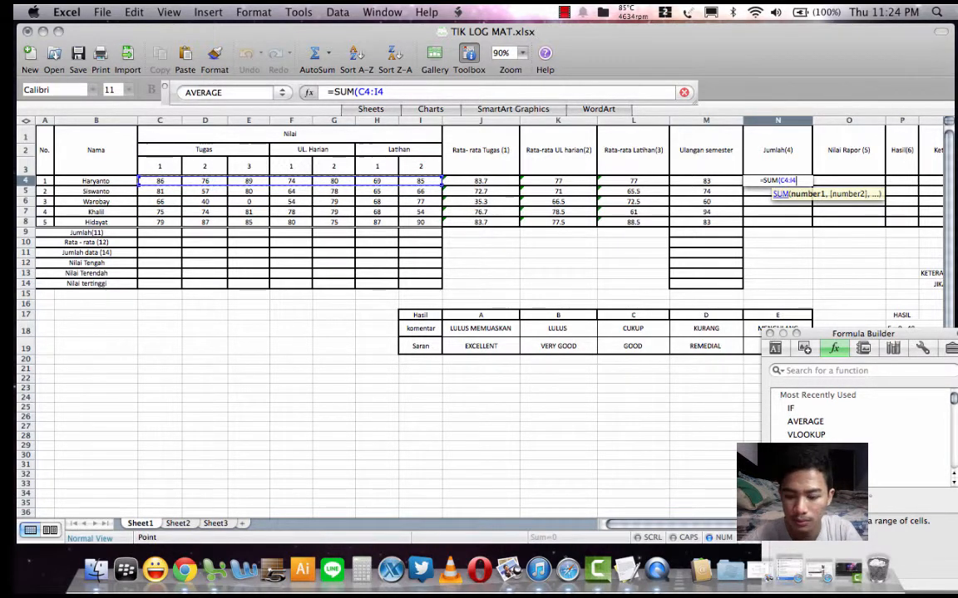
{"action": "type", "text": ","}
{"action": "left_click", "coordinate": [706, 181]}
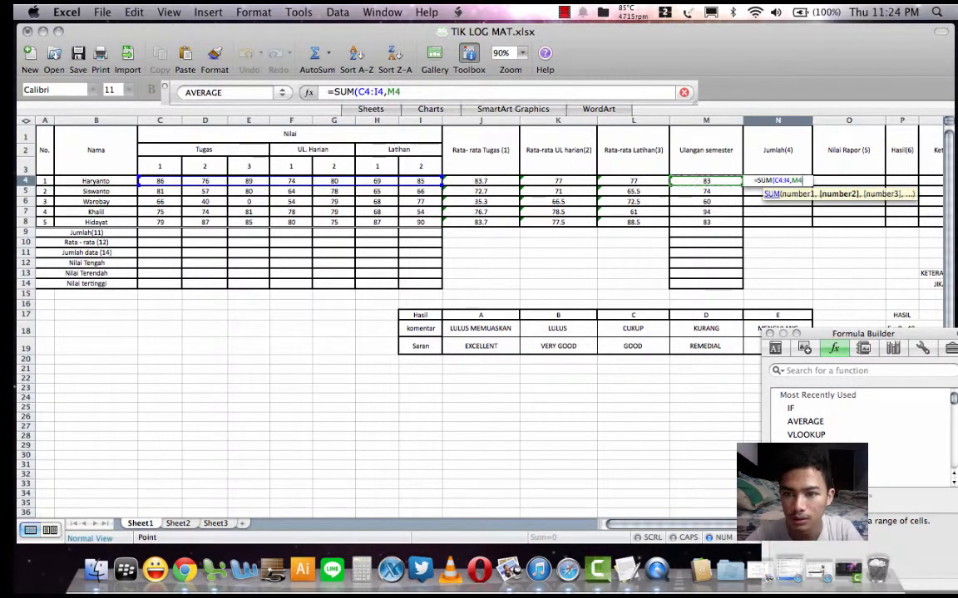
{"action": "type", "text": ")"}
{"action": "key", "text": "Return"}
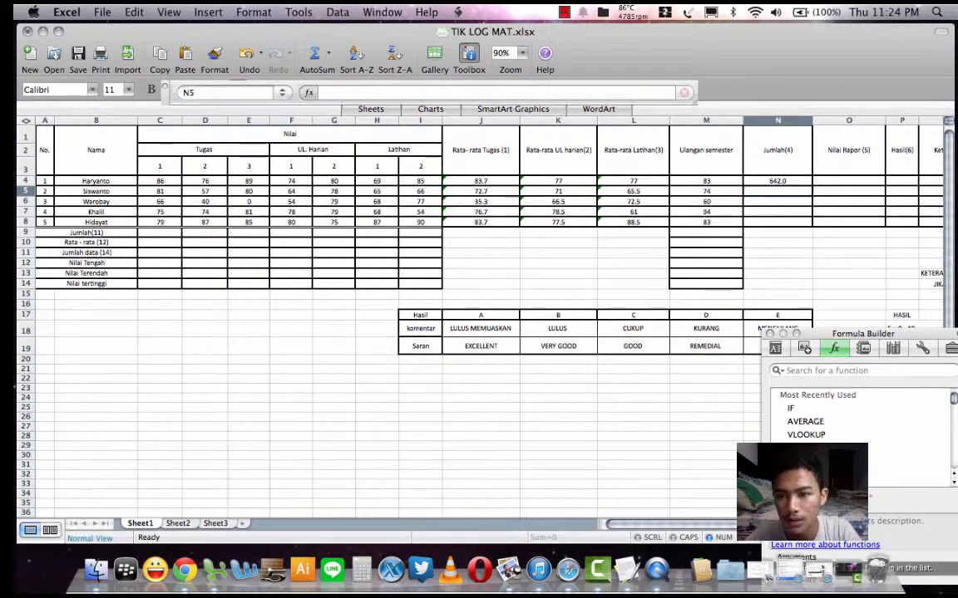
{"action": "left_click", "coordinate": [777, 181]}
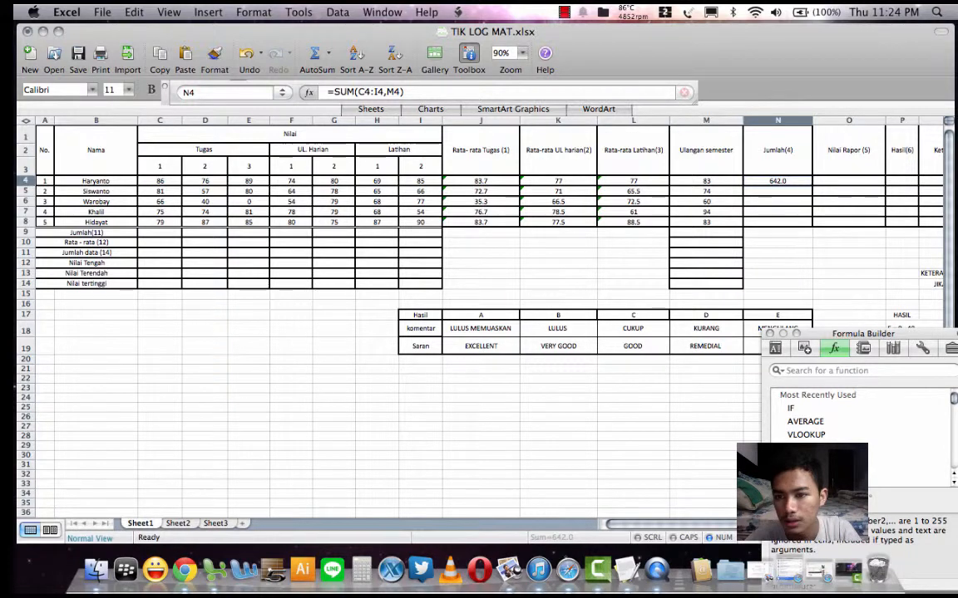
{"action": "left_click_drag", "start_coordinate": [811, 185], "coordinate": [810, 226]}
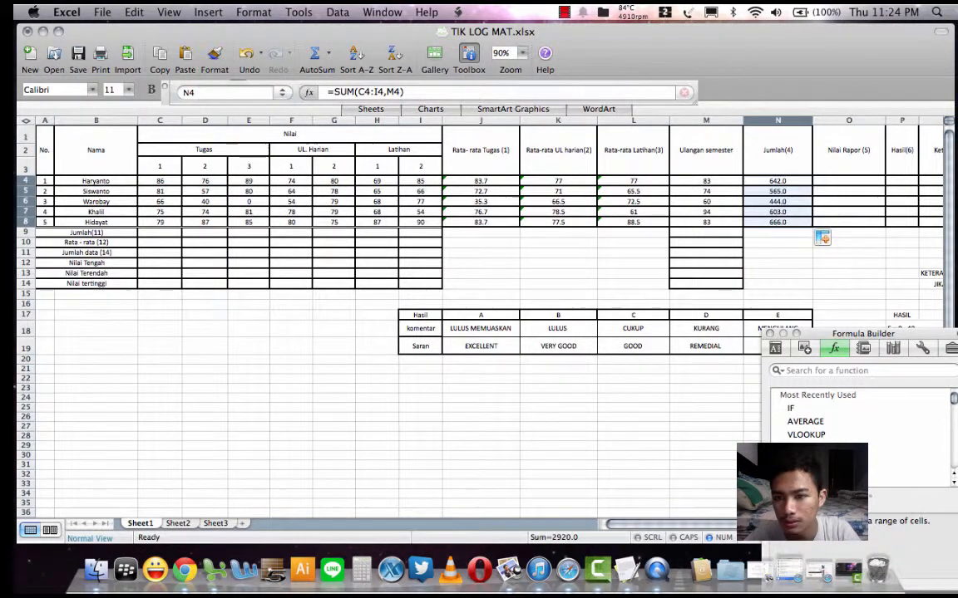
- Calculate the Nilai Rapor in O4 with =AVERAGE(J4:M4) and fill the formula down to O8
{"action": "left_click_drag", "start_coordinate": [659, 524], "coordinate": [684, 524]}
{"action": "left_click", "coordinate": [702, 158]}
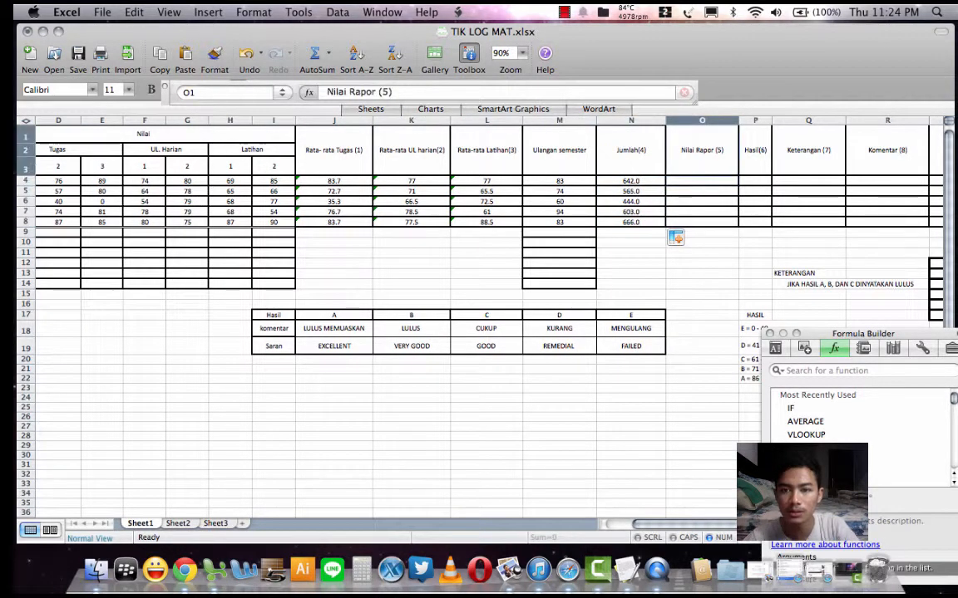
{"action": "left_click", "coordinate": [701, 182]}
{"action": "type", "text": "="}
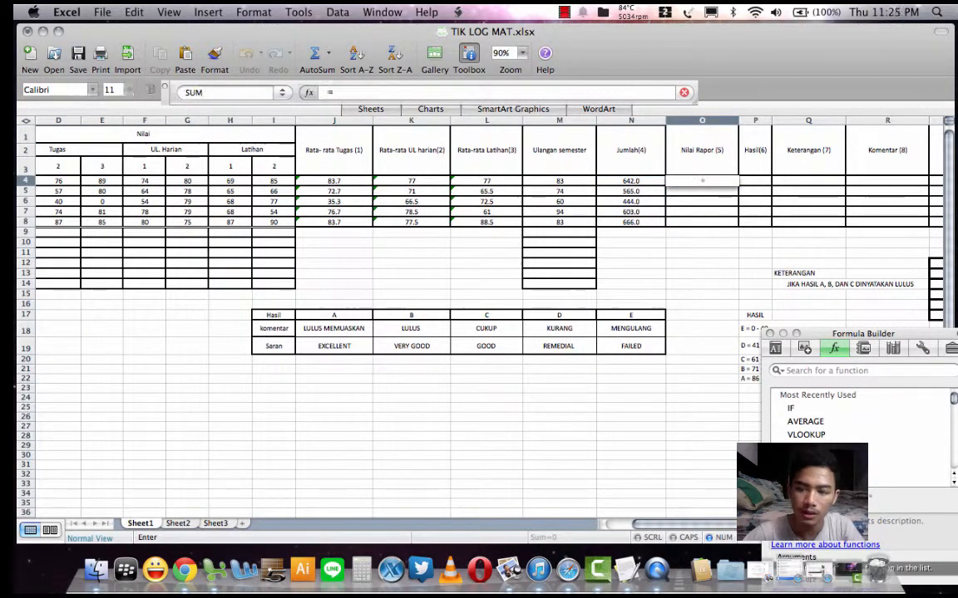
{"action": "type", "text": "average"}
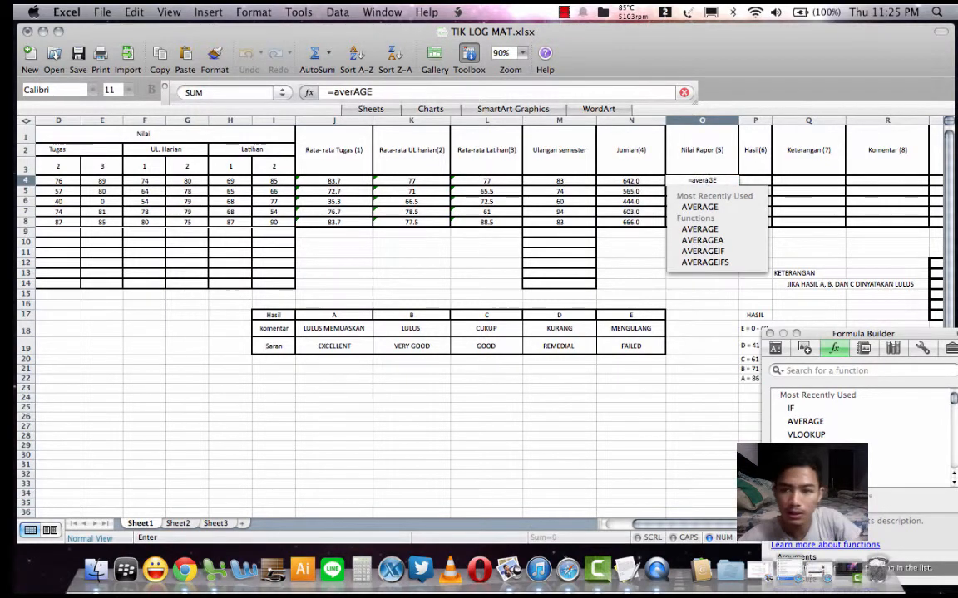
{"action": "type", "text": "("}
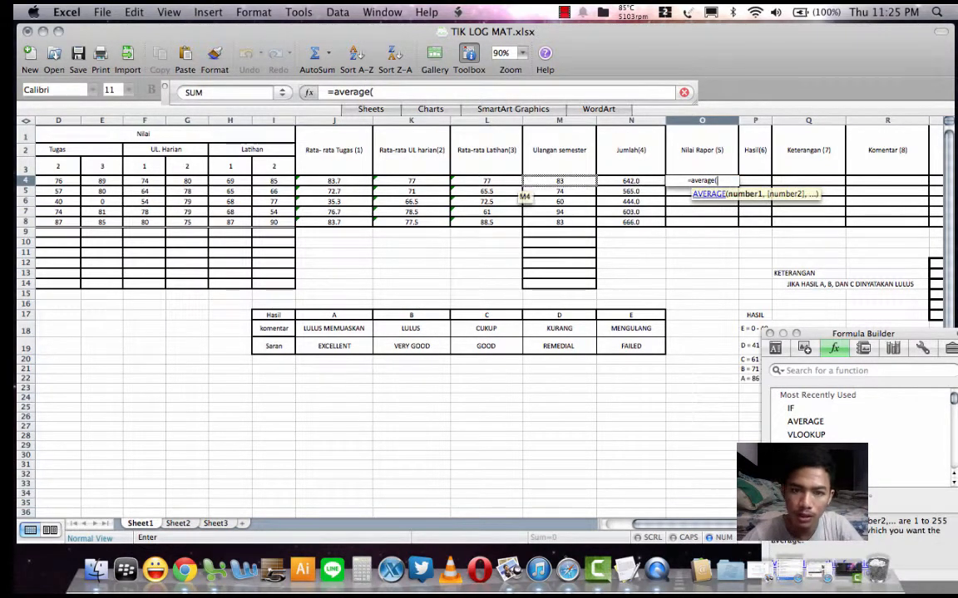
{"action": "left_click_drag", "start_coordinate": [336, 184], "coordinate": [598, 189]}
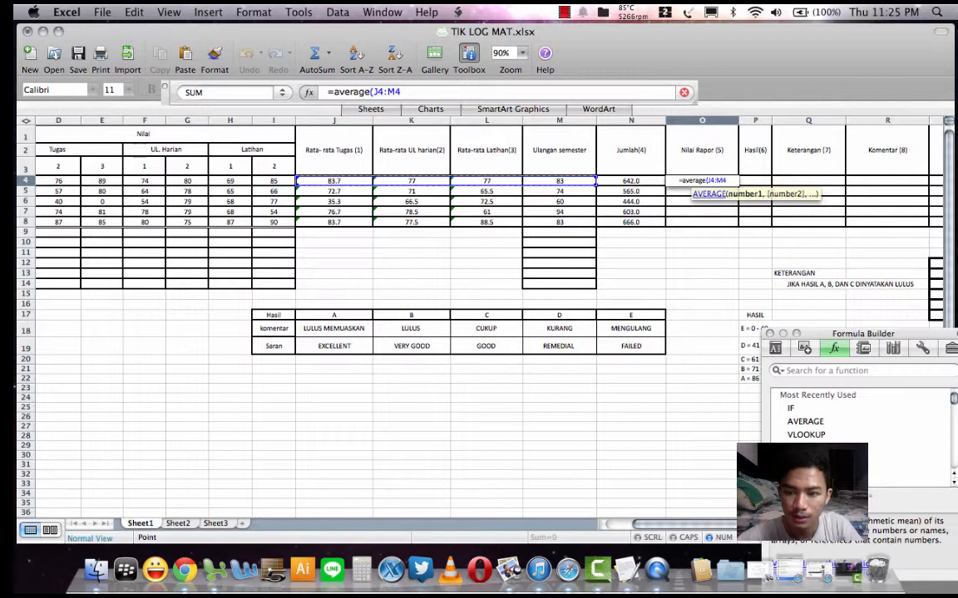
{"action": "type", "text": ")"}
{"action": "key", "text": "Return"}
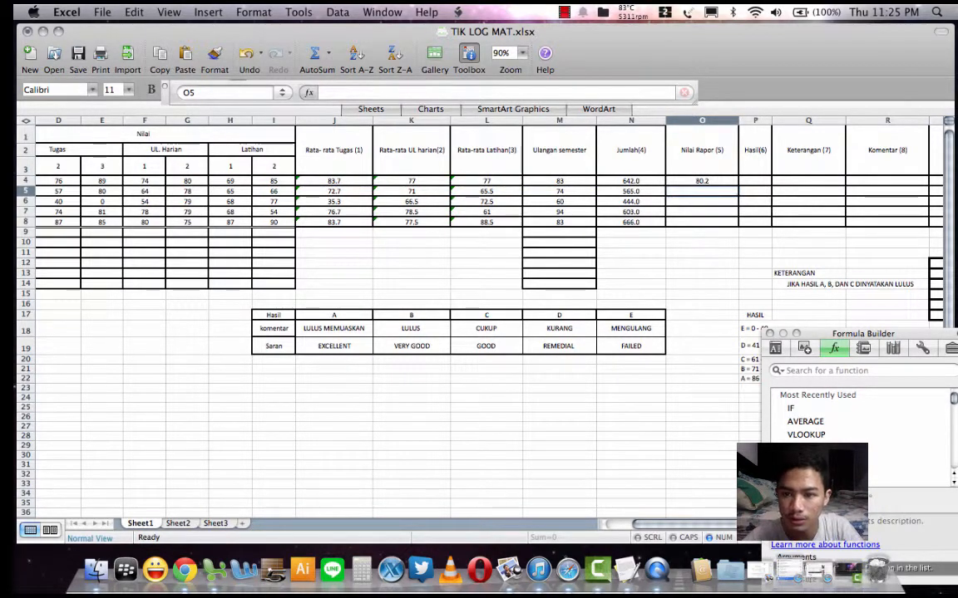
{"action": "left_click", "coordinate": [701, 181]}
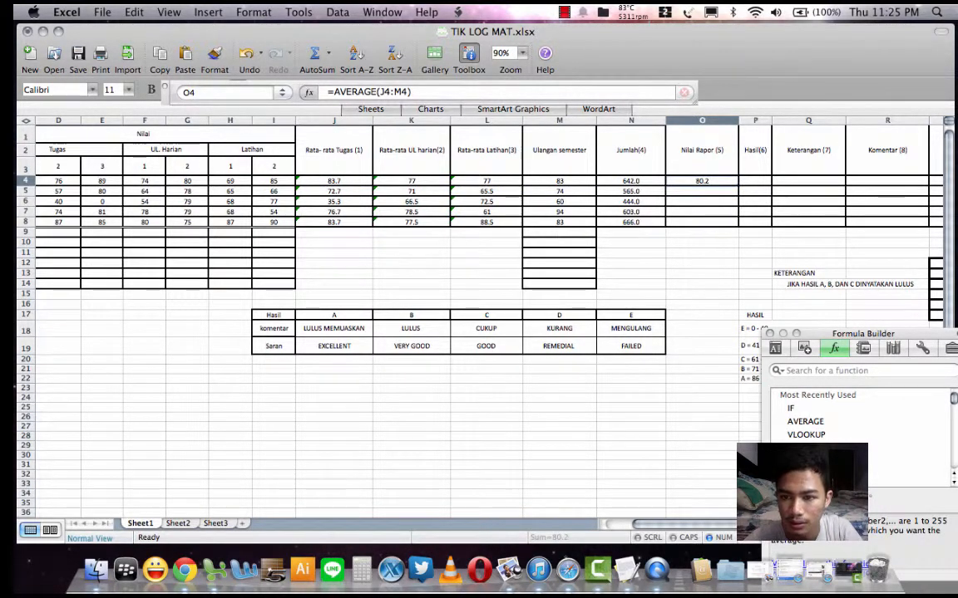
{"action": "left_click_drag", "start_coordinate": [737, 186], "coordinate": [737, 223]}
- Begin an IF formula in P4 of the Hasil(6) column that returns "E" when O4<41
{"action": "scroll", "coordinate": [441, 291], "scroll_direction": "right", "scroll_amount": 5}
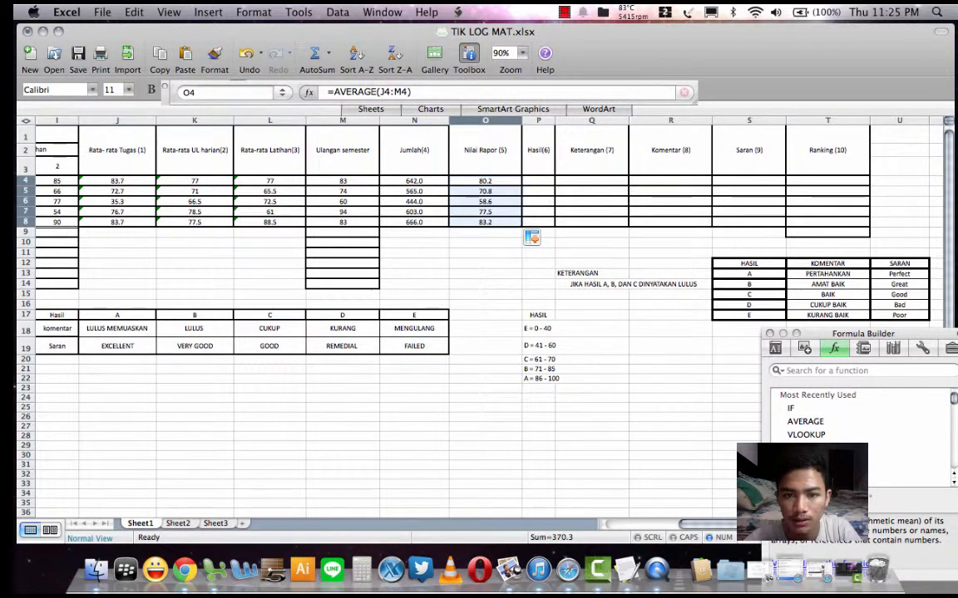
{"action": "double_click", "coordinate": [537, 181]}
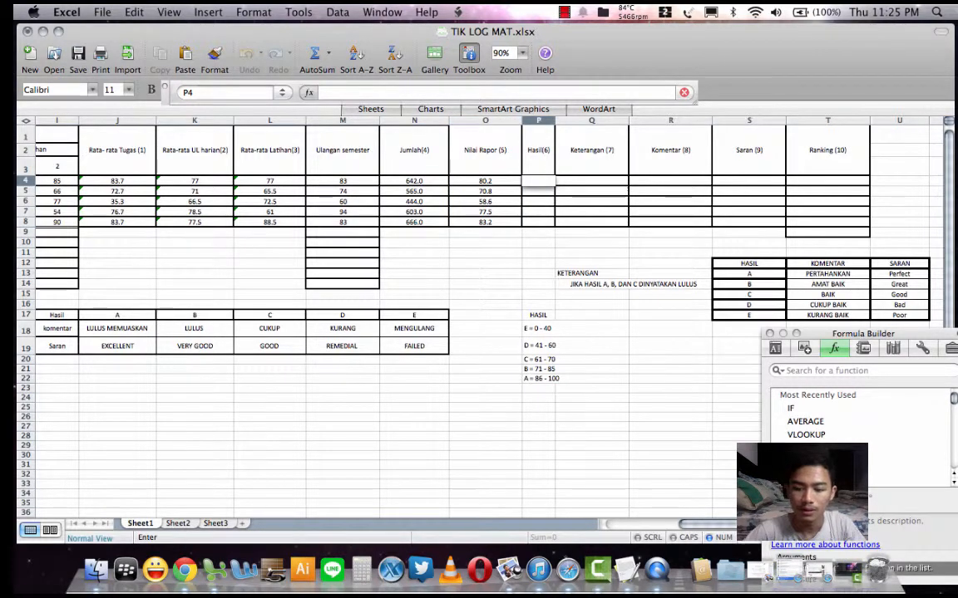
{"action": "type", "text": "="}
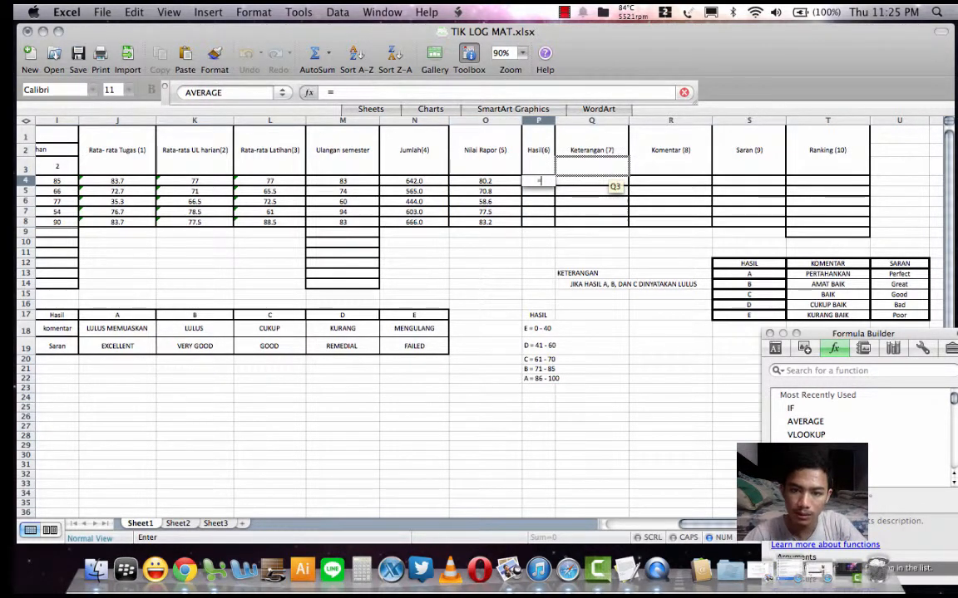
{"action": "type", "text": "IF("}
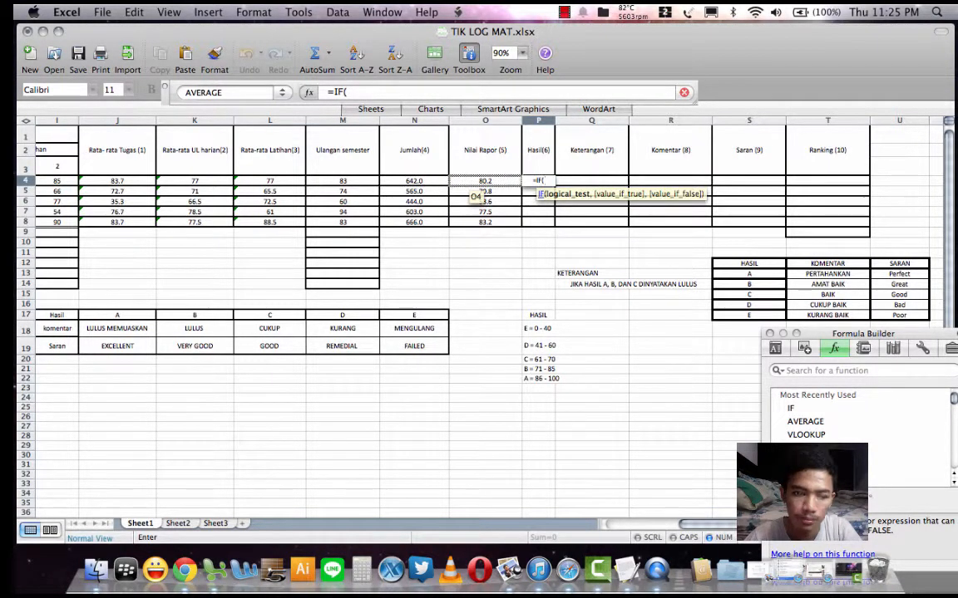
{"action": "left_click", "coordinate": [482, 182]}
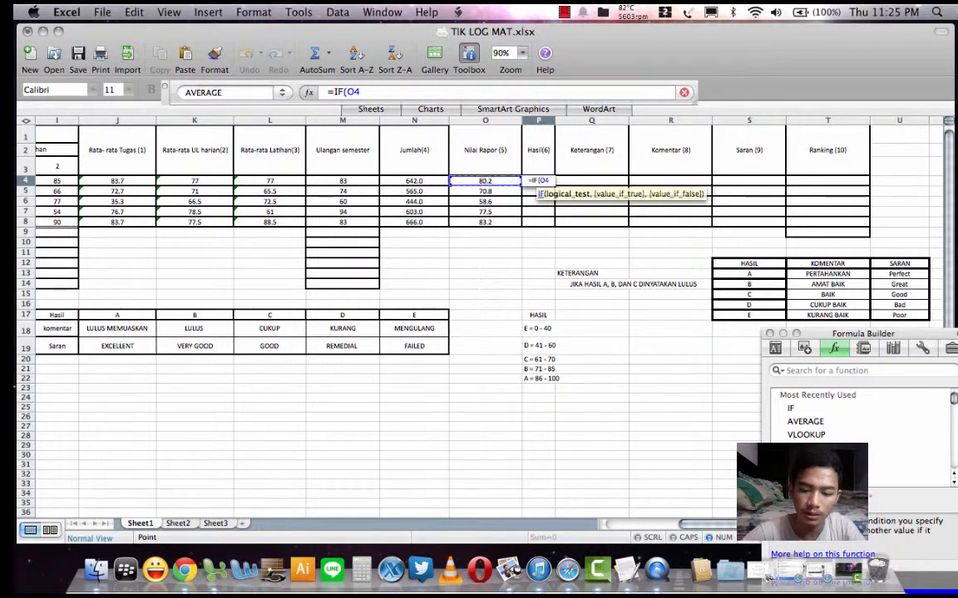
{"action": "type", "text": "<"}
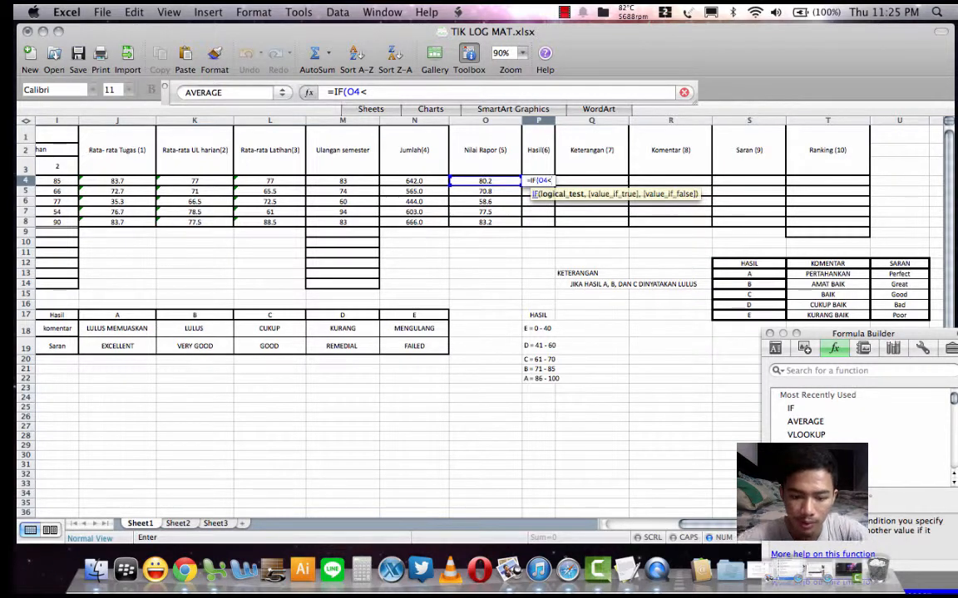
{"action": "type", "text": "41"}
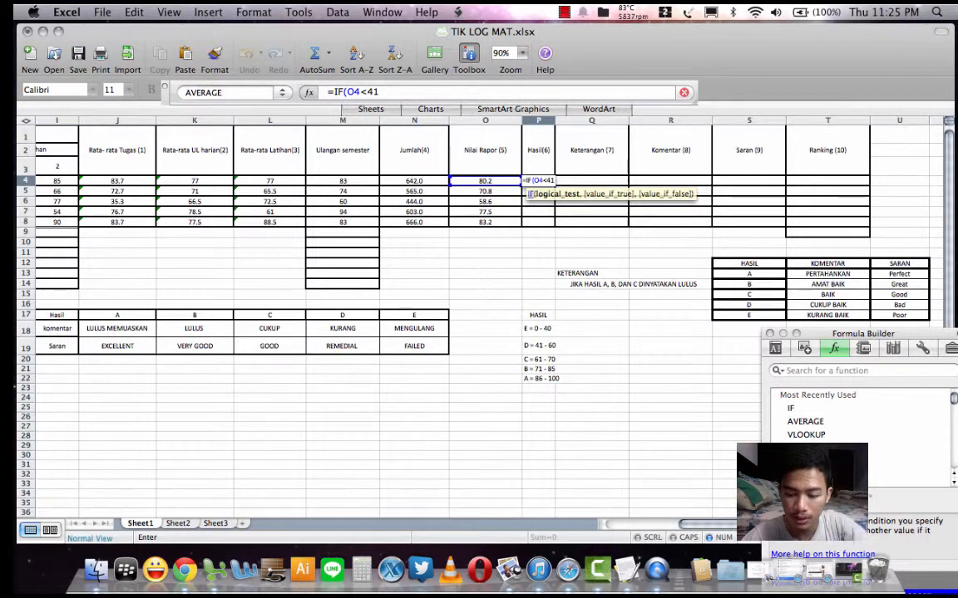
{"action": "type", "text": ",\""}
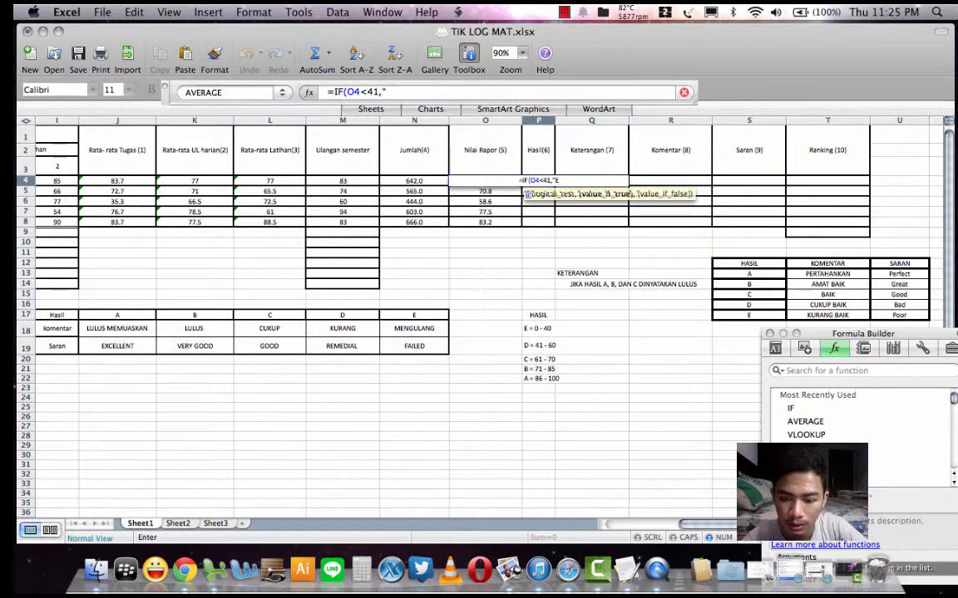
{"action": "type", "text": "E\","}
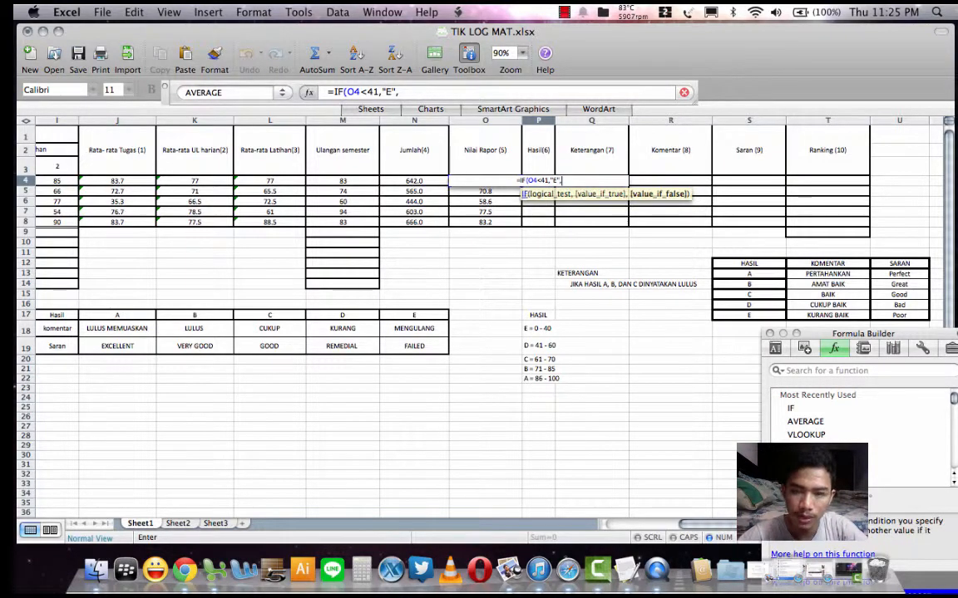
- Extend the P4 formula with a nested IF that returns "D" when O4<61
{"action": "type", "text": "IF("}
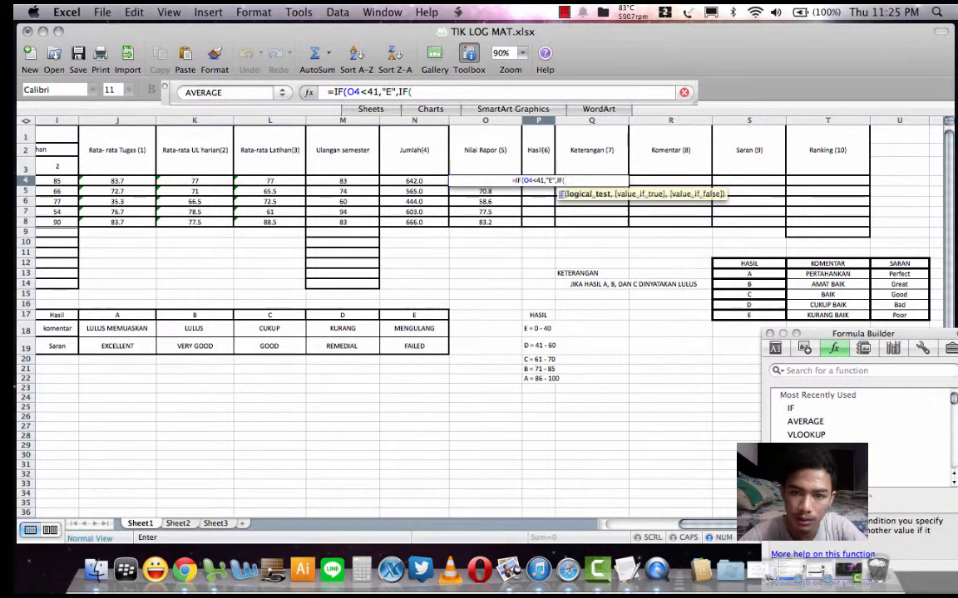
{"action": "type", "text": "O4"}
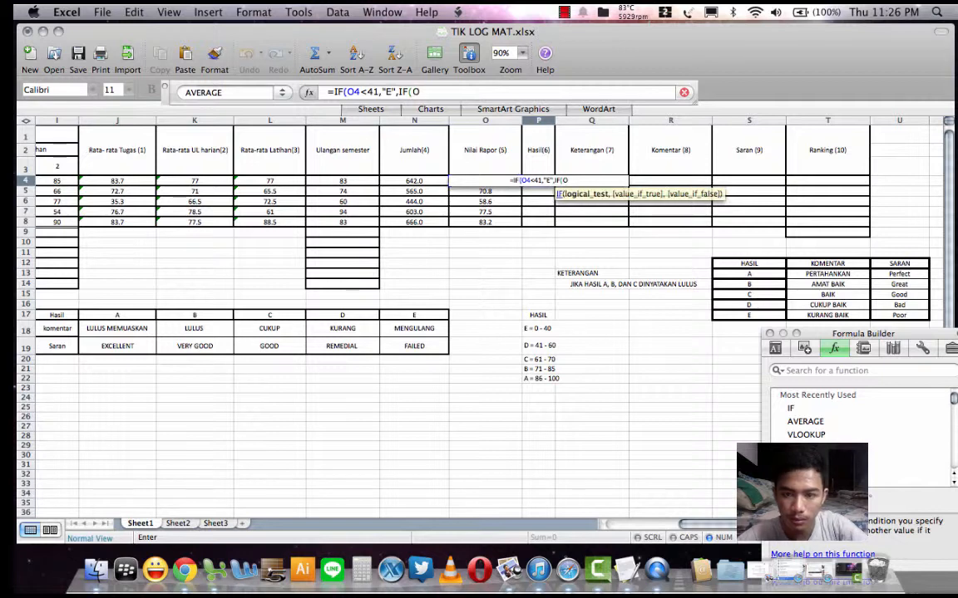
{"action": "type", "text": "<"}
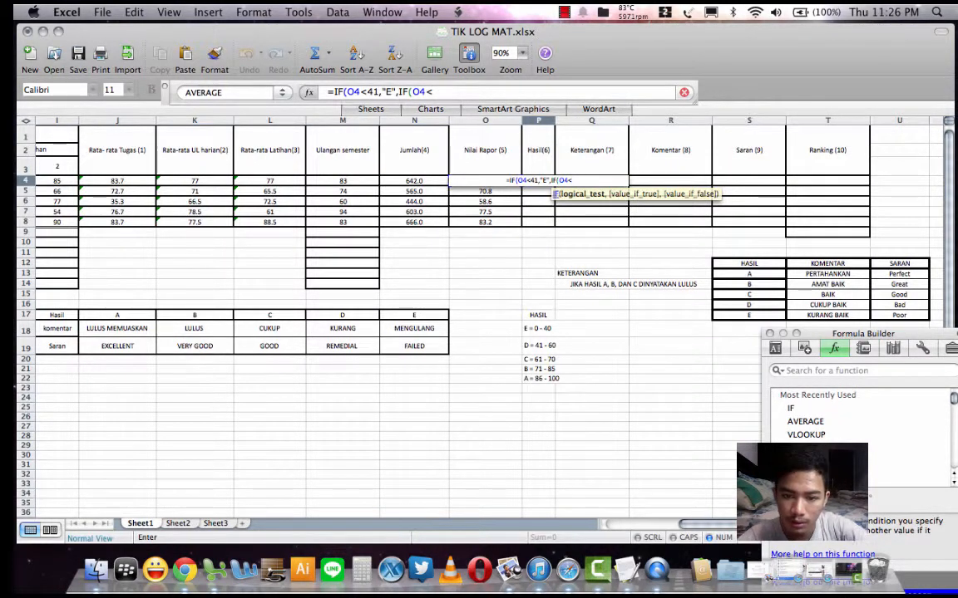
{"action": "type", "text": "61"}
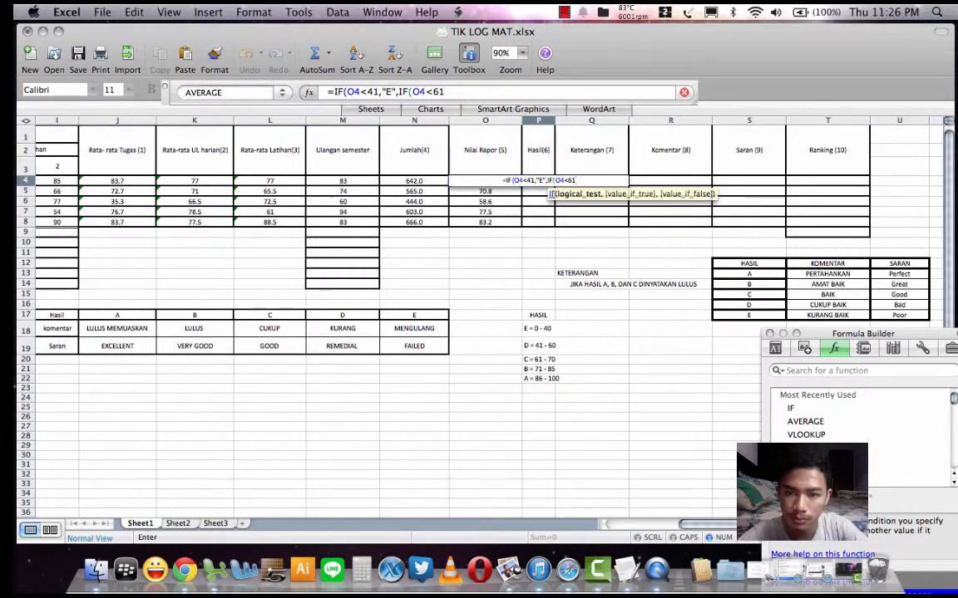
{"action": "type", "text": ",\""}
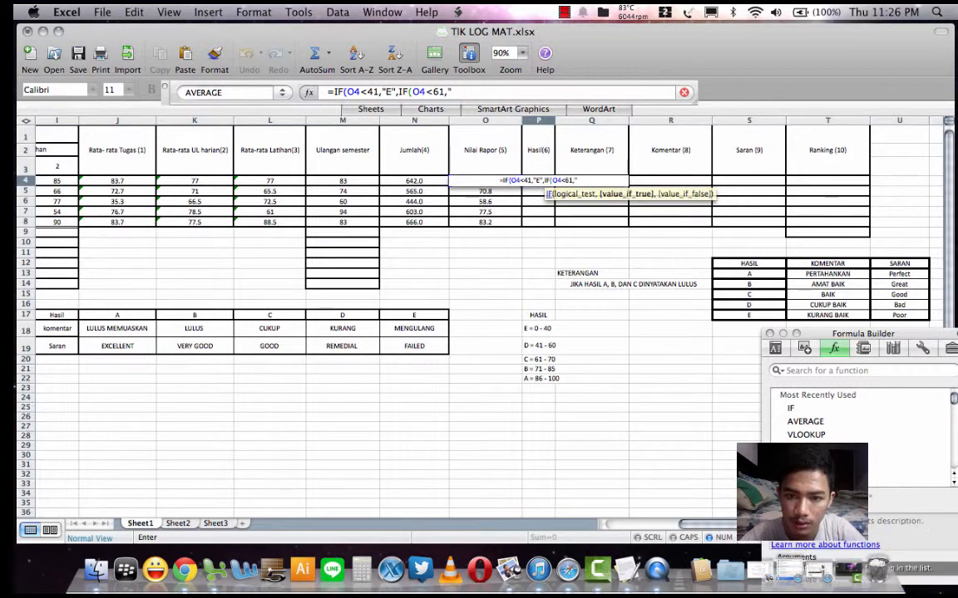
{"action": "type", "text": "D\""}
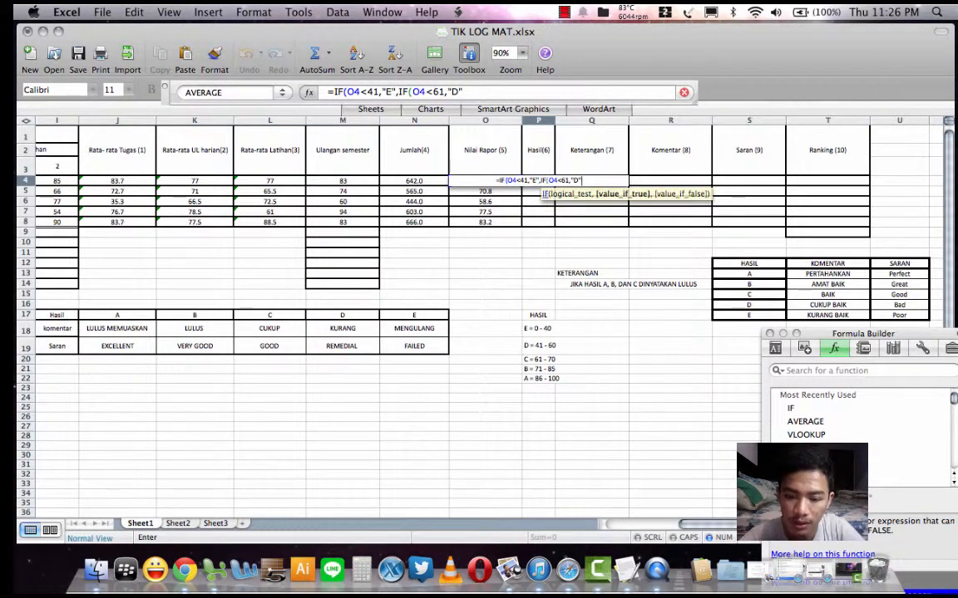
- Add a third nested IF to the P4 formula that returns "C" when O4<71
{"action": "type", "text": ",IF"}
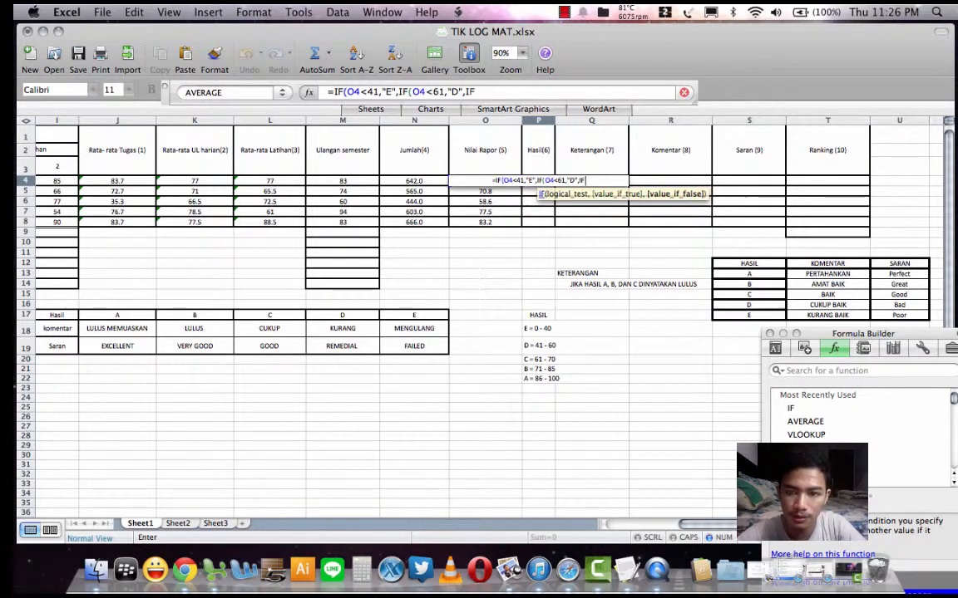
{"action": "type", "text": "("}
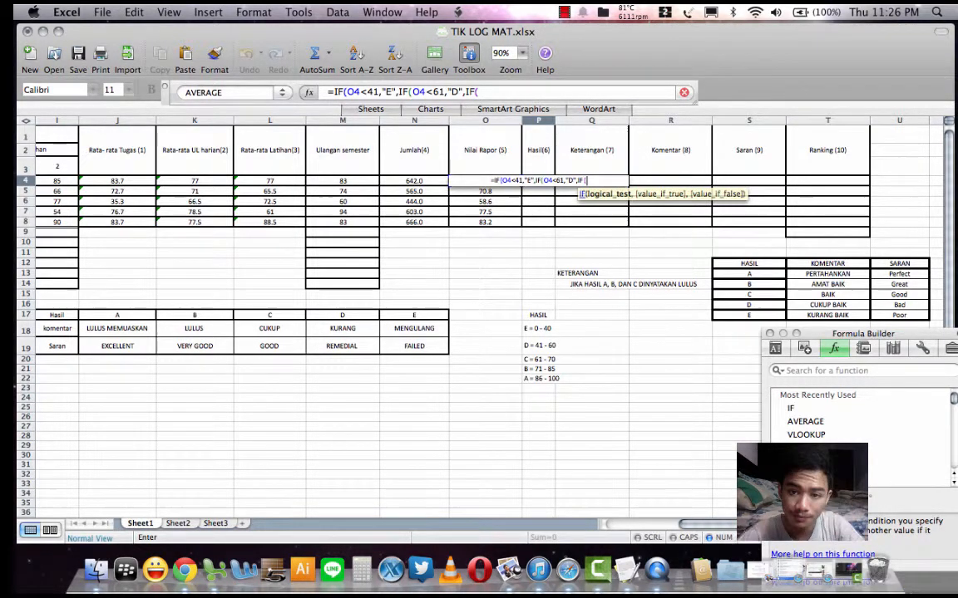
{"action": "type", "text": "O4"}
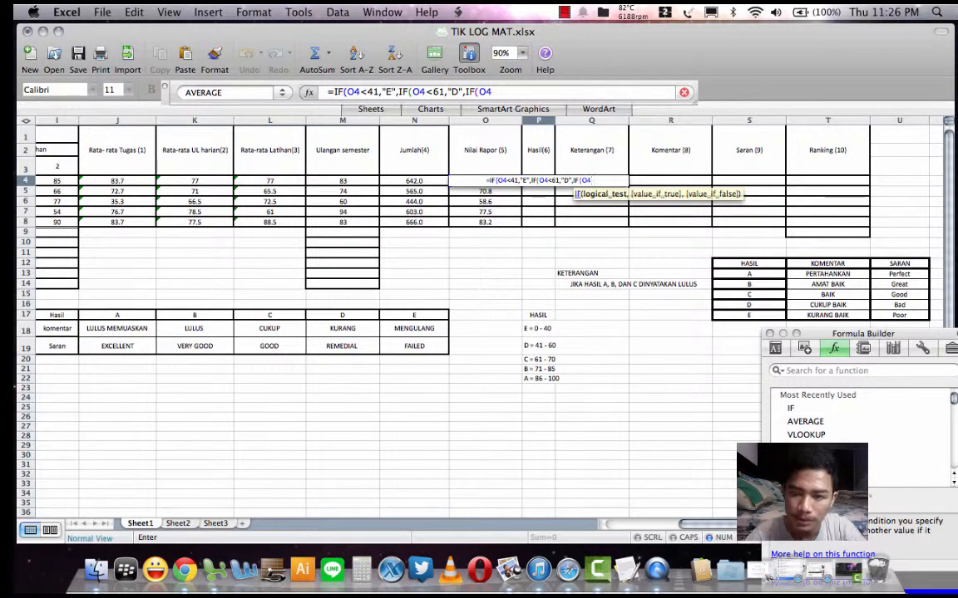
{"action": "type", "text": "<"}
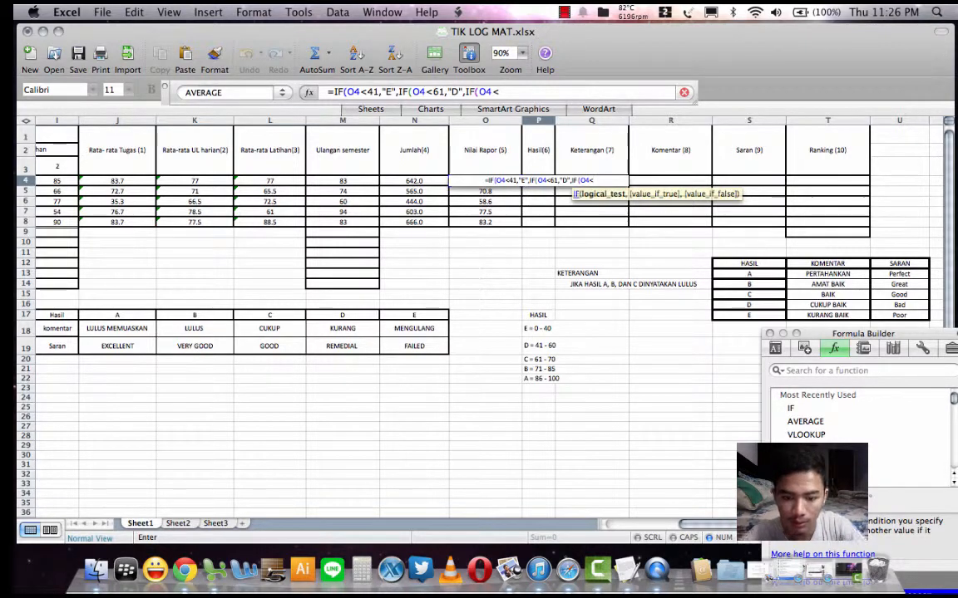
{"action": "type", "text": "71,"}
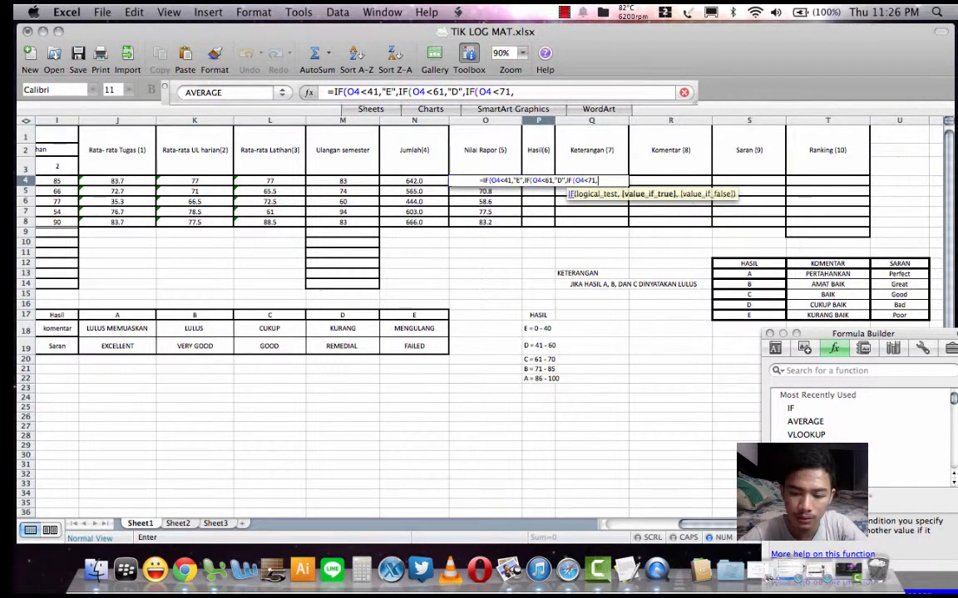
{"action": "type", "text": "\""}
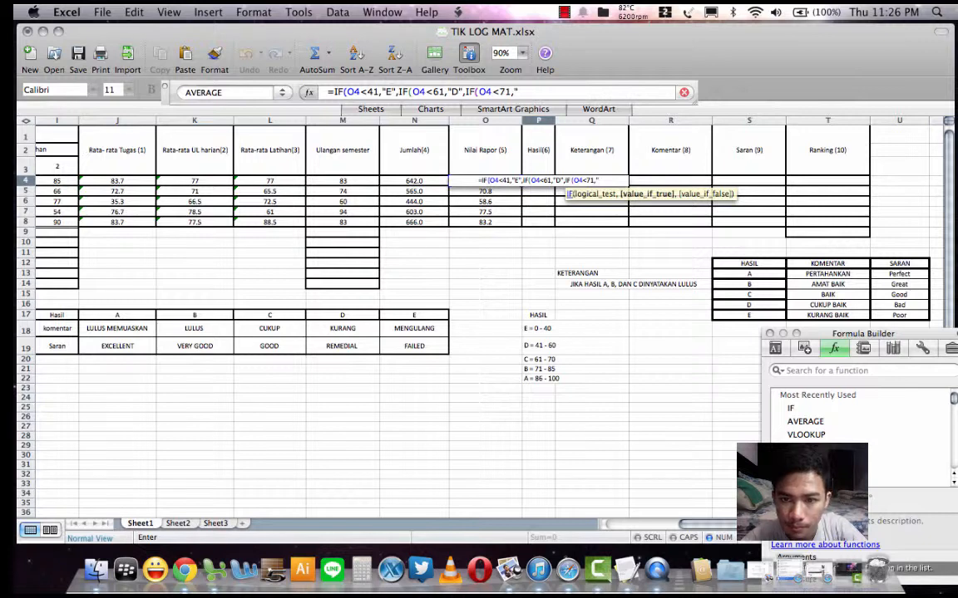
{"action": "type", "text": "C\""}
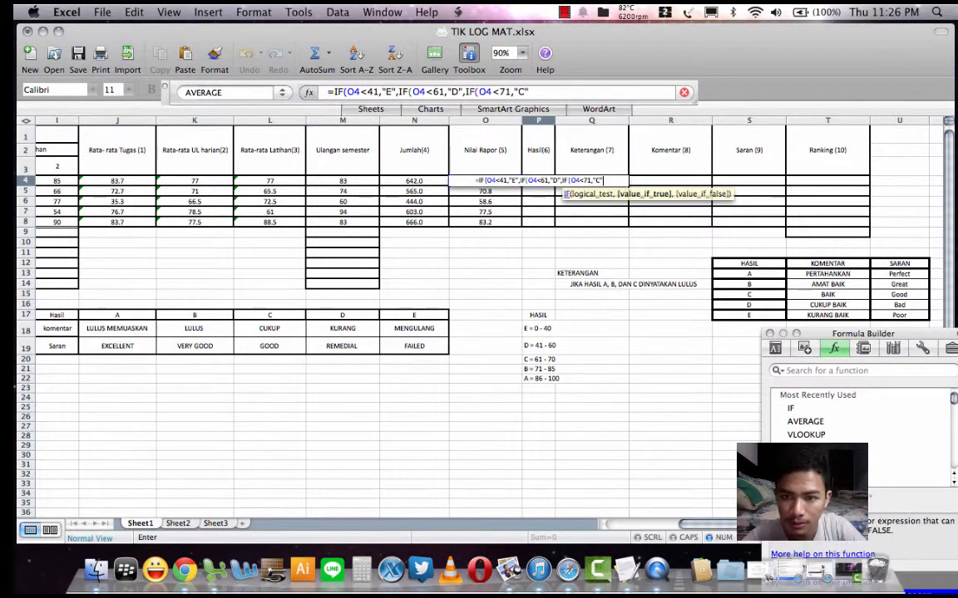
- Add the last nested IF to the P4 formula, returning "B" when O4<86 and "A" otherwise
{"action": "type", "text": ",IF"}
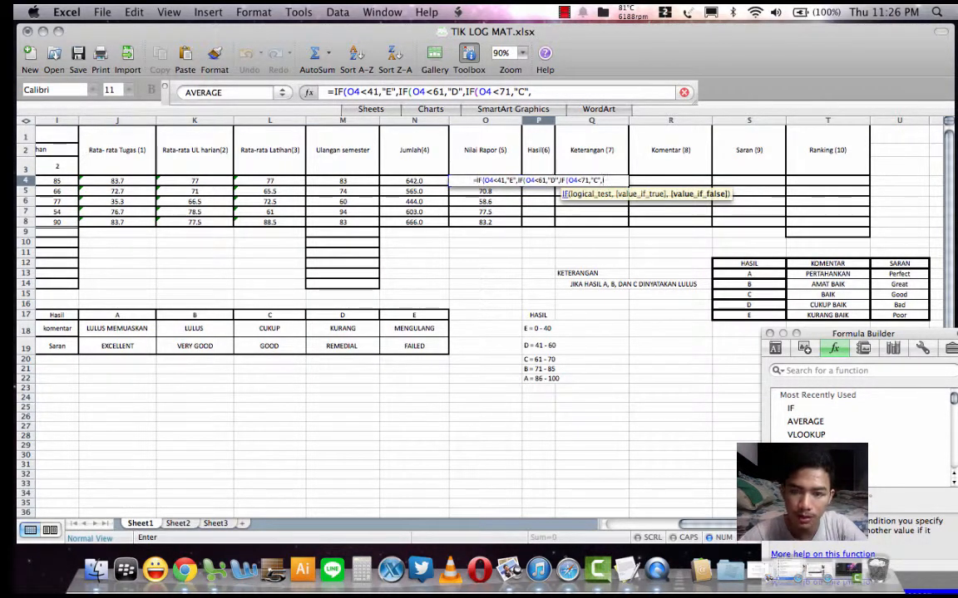
{"action": "type", "text": "("}
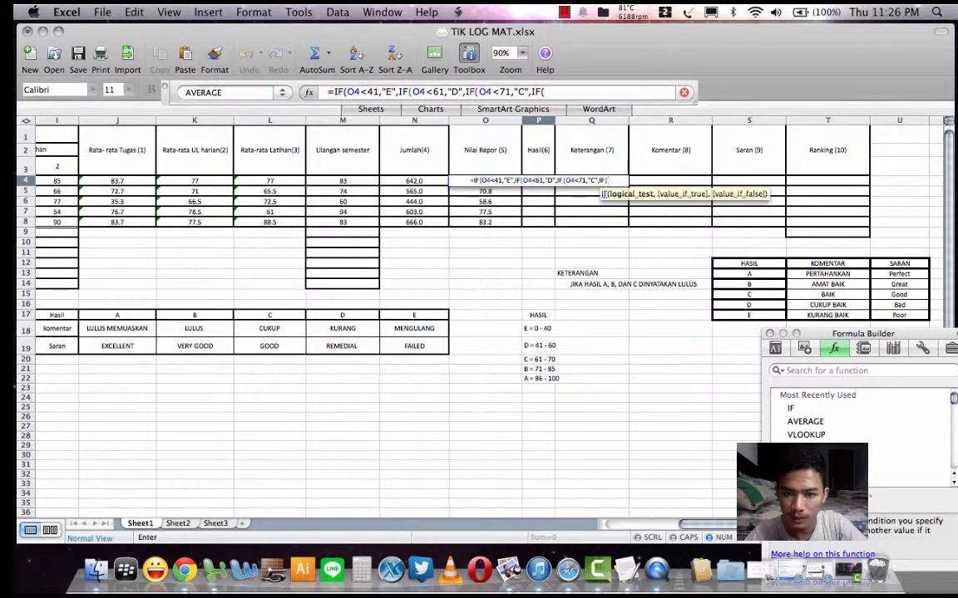
{"action": "type", "text": "O4"}
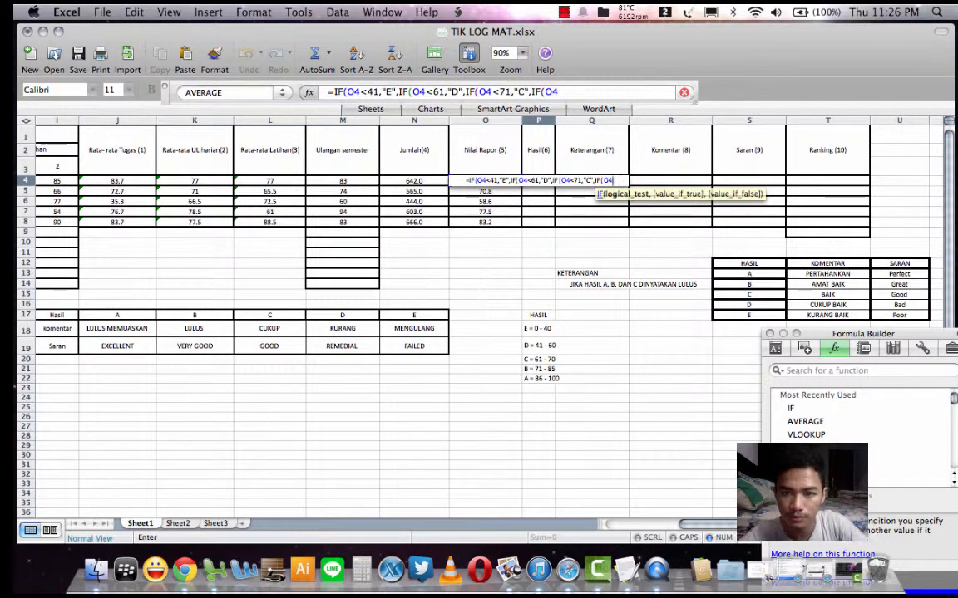
{"action": "type", "text": "<"}
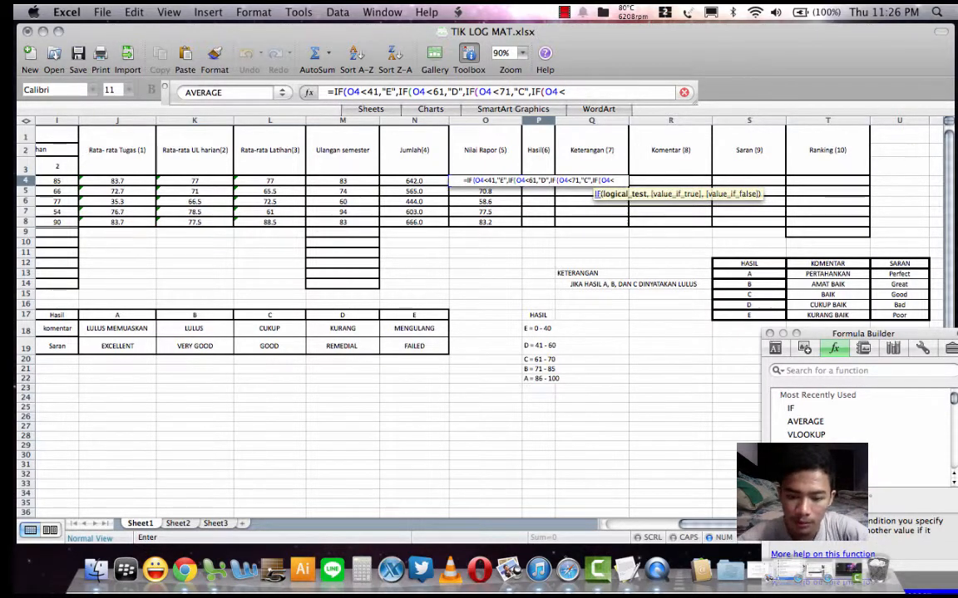
{"action": "type", "text": "86"}
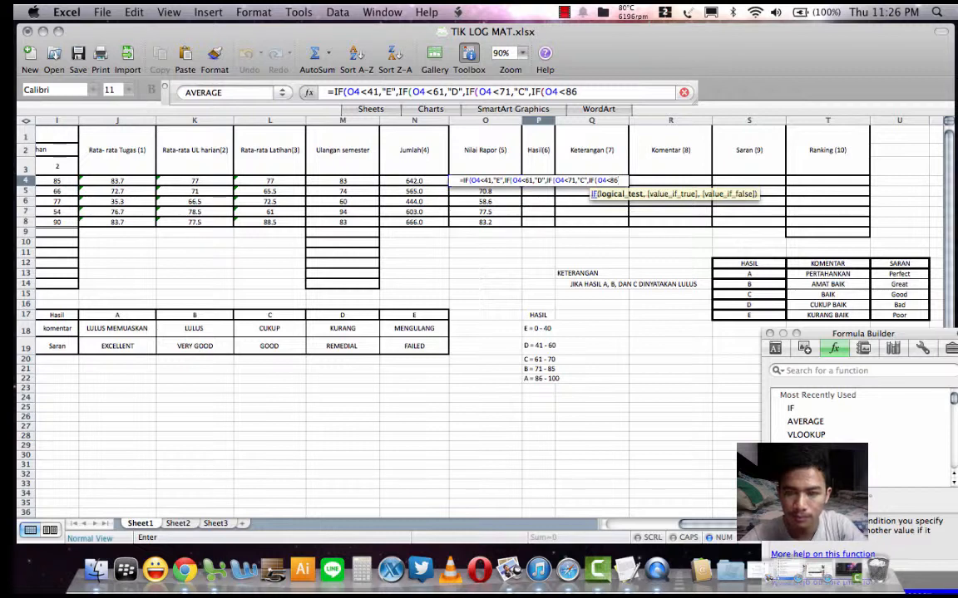
{"action": "type", "text": ",\""}
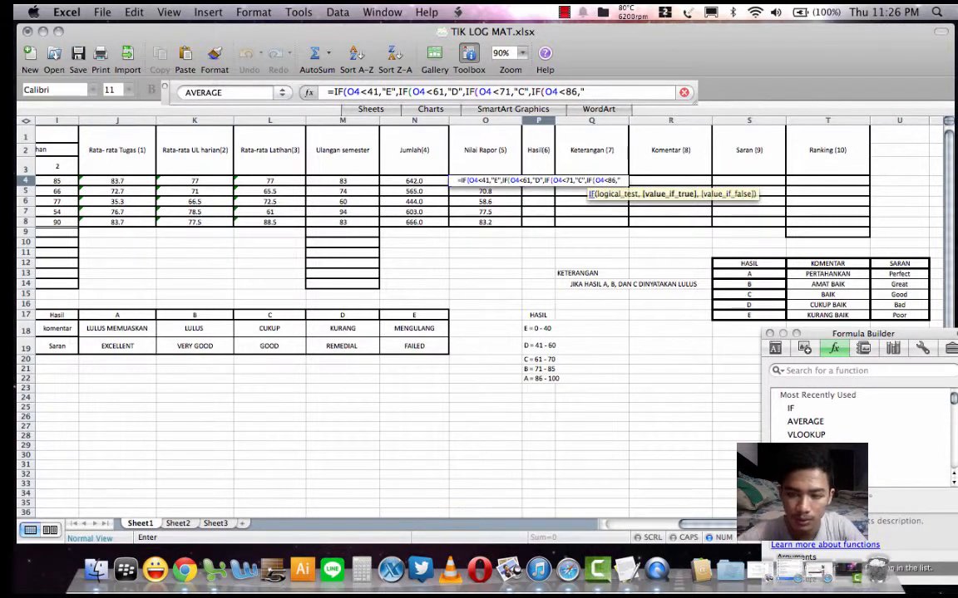
{"action": "type", "text": "B\","}
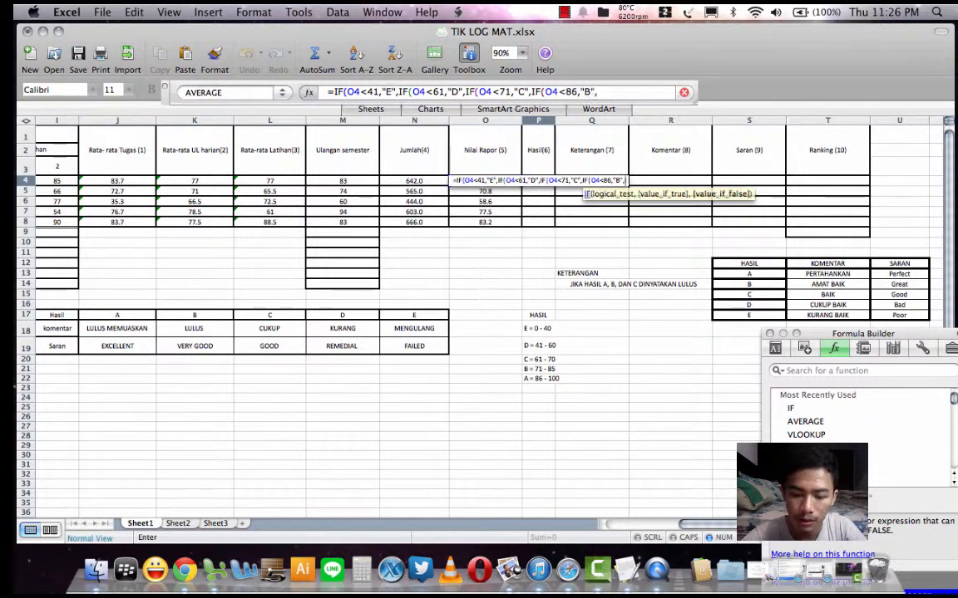
{"action": "type", "text": "\"A\")"}
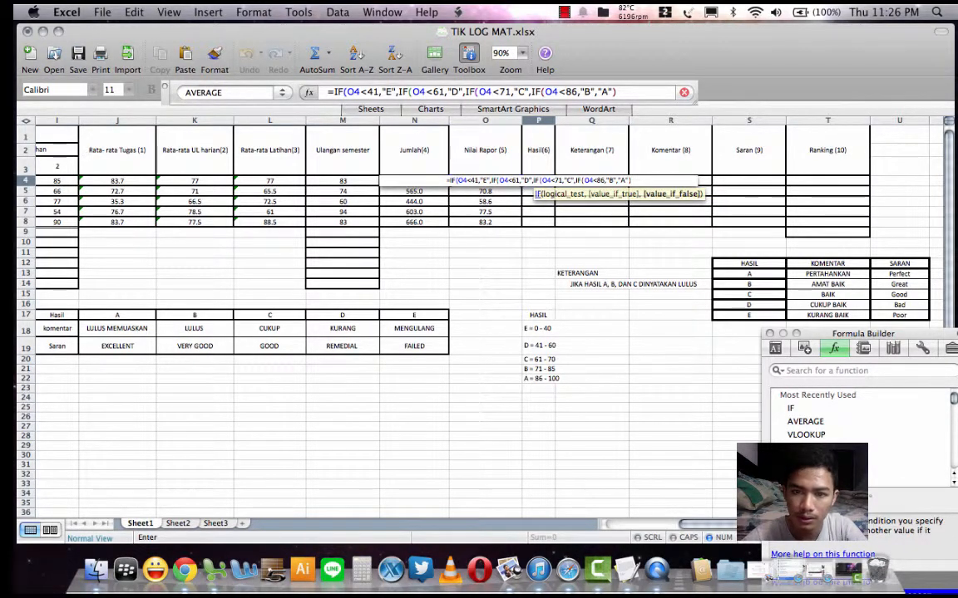
- Enter the P4 formula, accept the proposed correction with four closing parentheses, and fill it down to P8
{"action": "key", "text": "Return"}
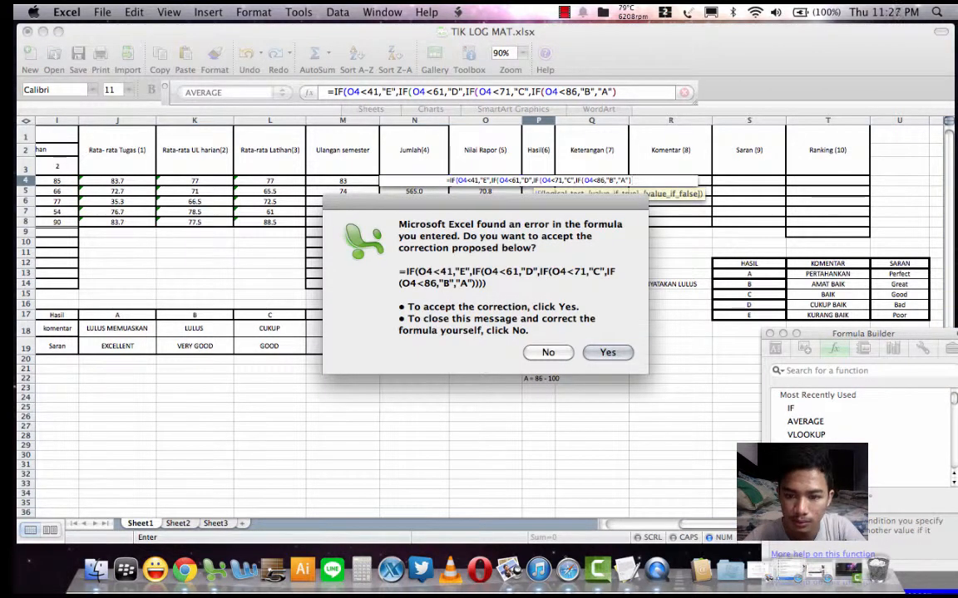
{"action": "key", "text": "Return"}
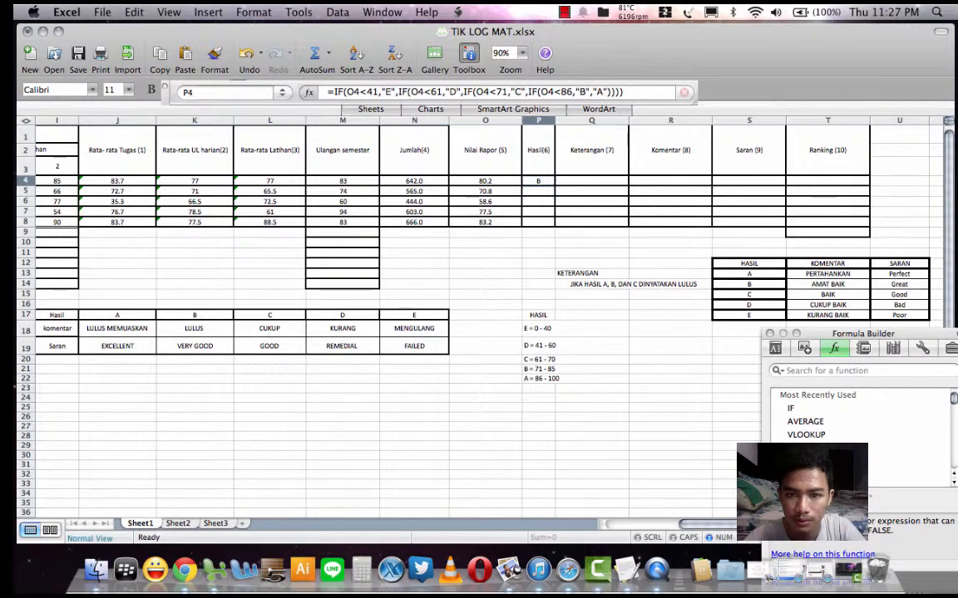
{"action": "left_click_drag", "start_coordinate": [554, 185], "coordinate": [554, 223]}
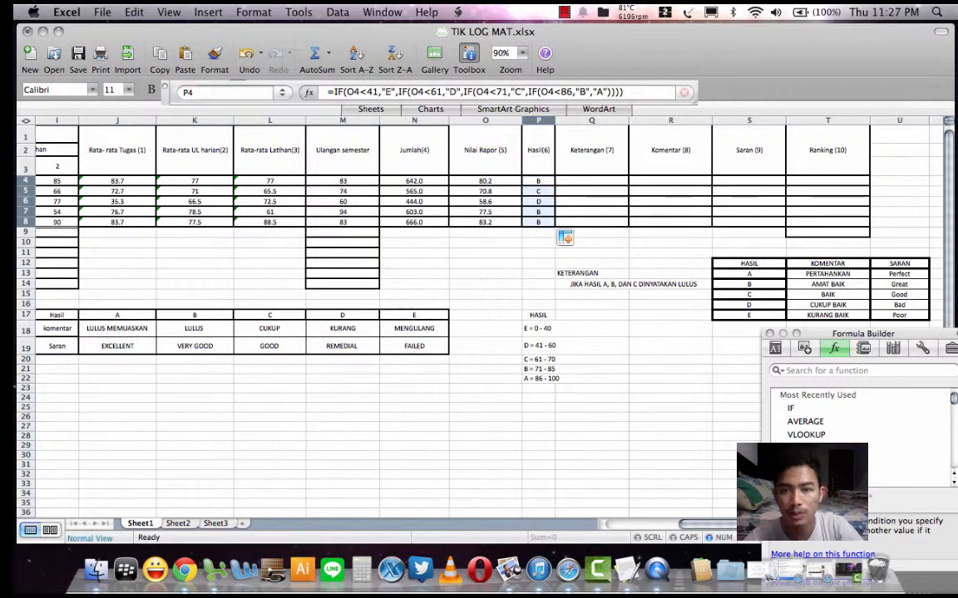
- Start an IF formula in Keristangan cell Q4 with the logical test P4>71
{"action": "double_click", "coordinate": [592, 180]}
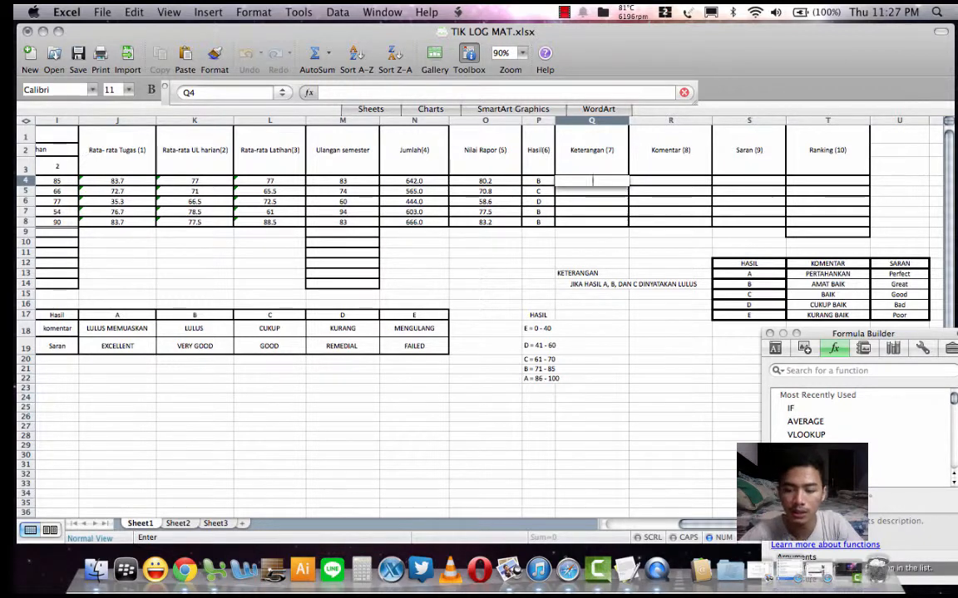
{"action": "type", "text": "="}
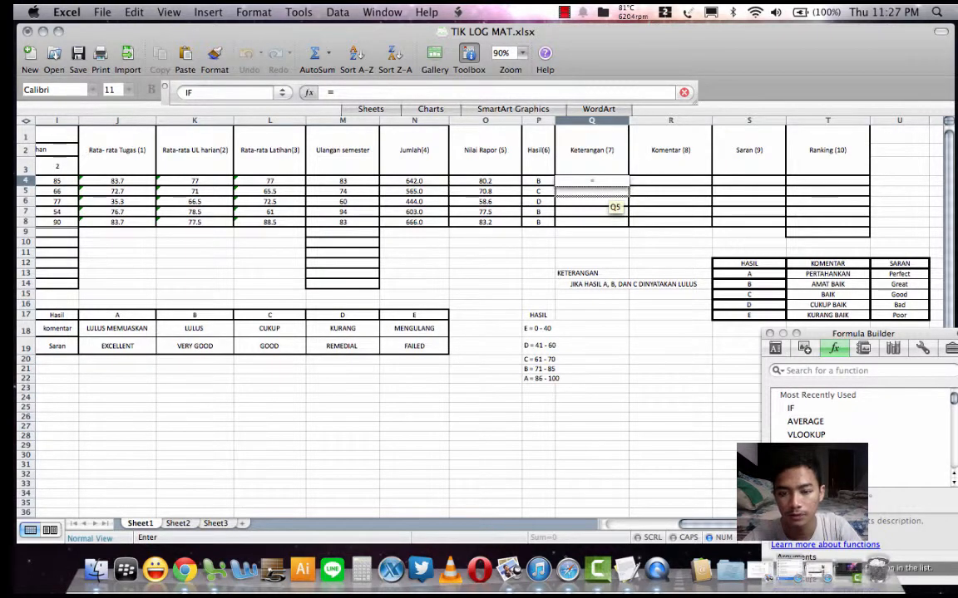
{"action": "type", "text": "IF("}
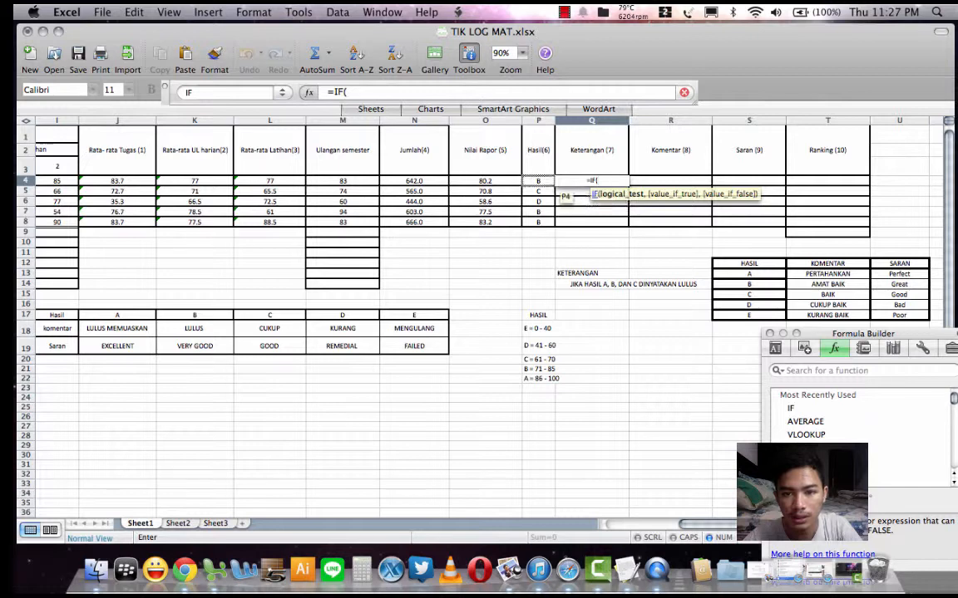
{"action": "left_click", "coordinate": [538, 183]}
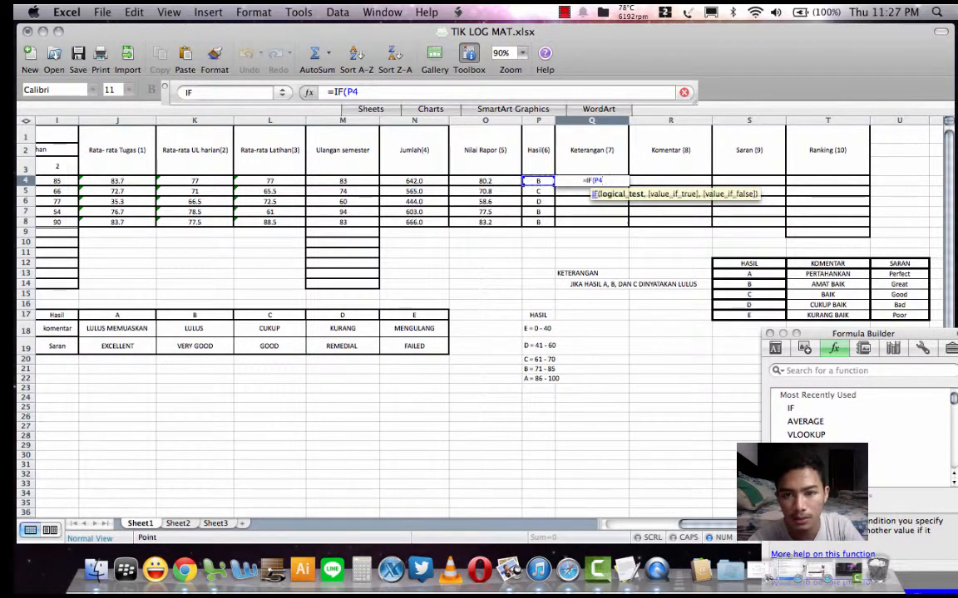
{"action": "type", "text": ">71"}
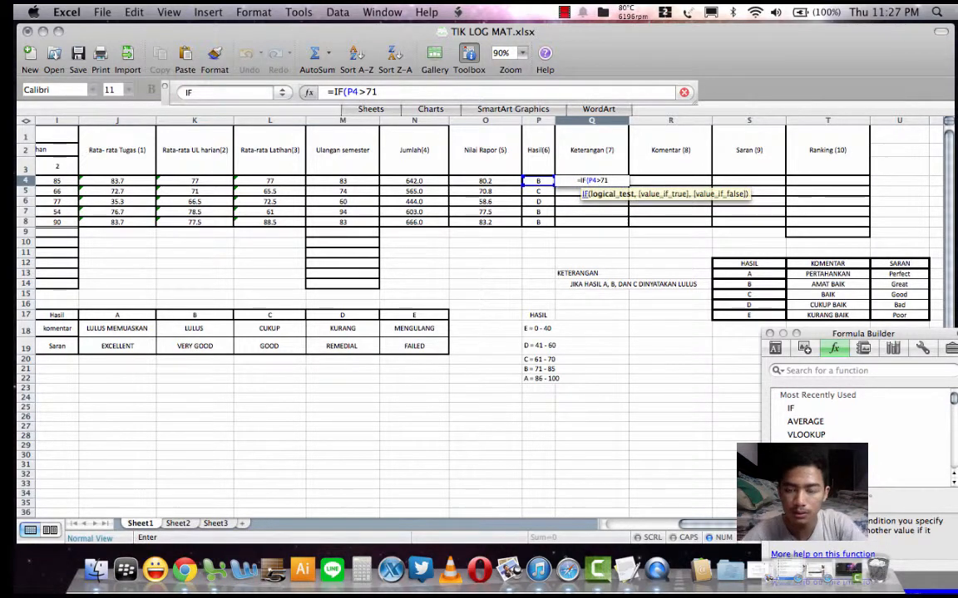
{"action": "type", "text": ","}
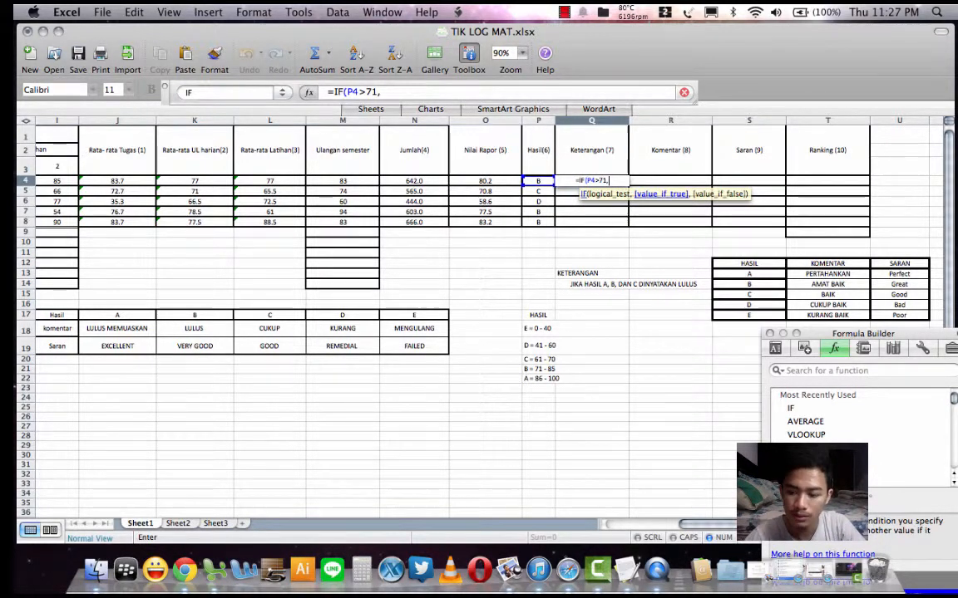
- Have the Q4 formula return "LULUS" when the test is true and "TIDAK LULUS" otherwise
{"action": "type", "text": "\"L"}
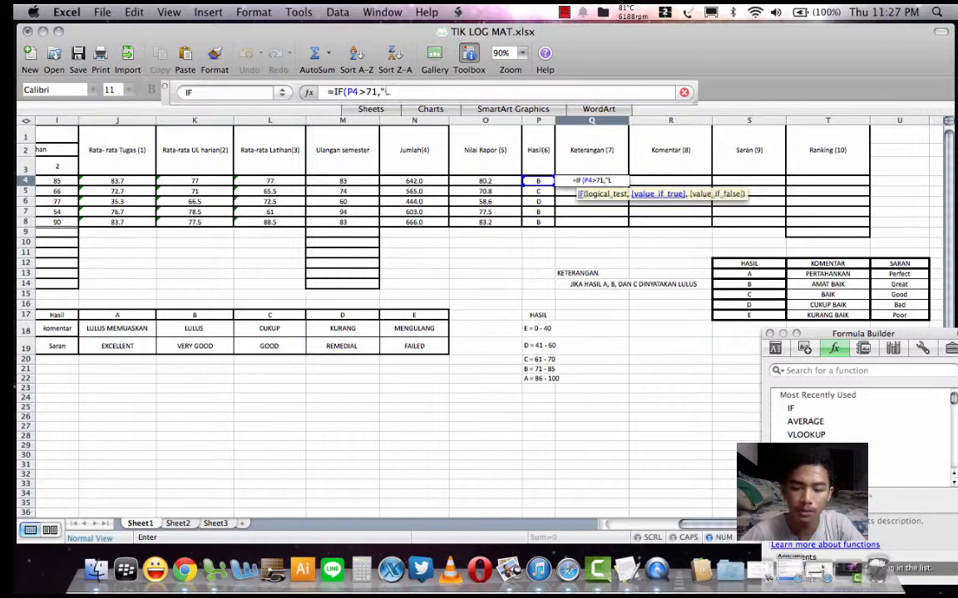
{"action": "type", "text": "uLU"}
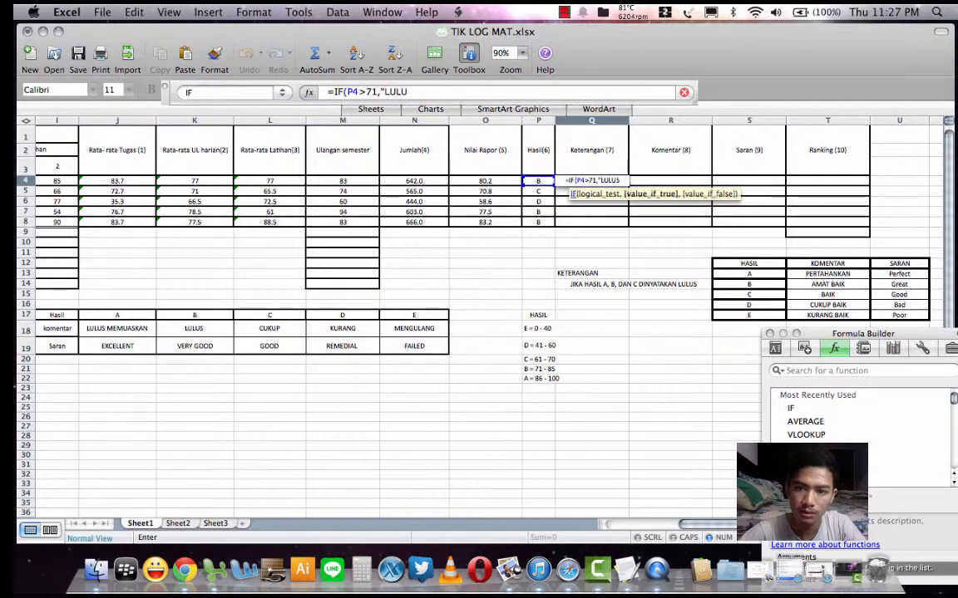
{"action": "type", "text": "S\""}
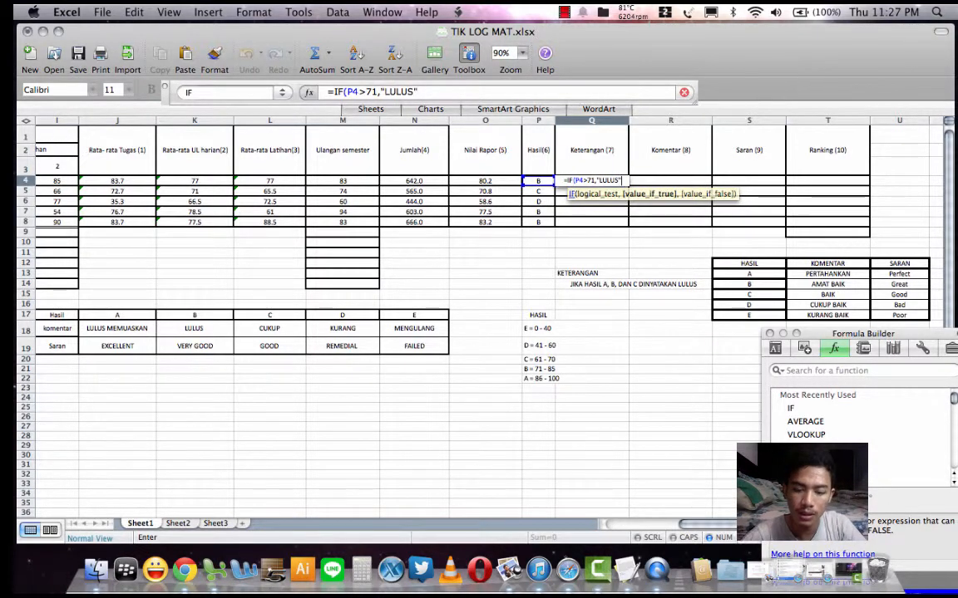
{"action": "type", "text": ",\""}
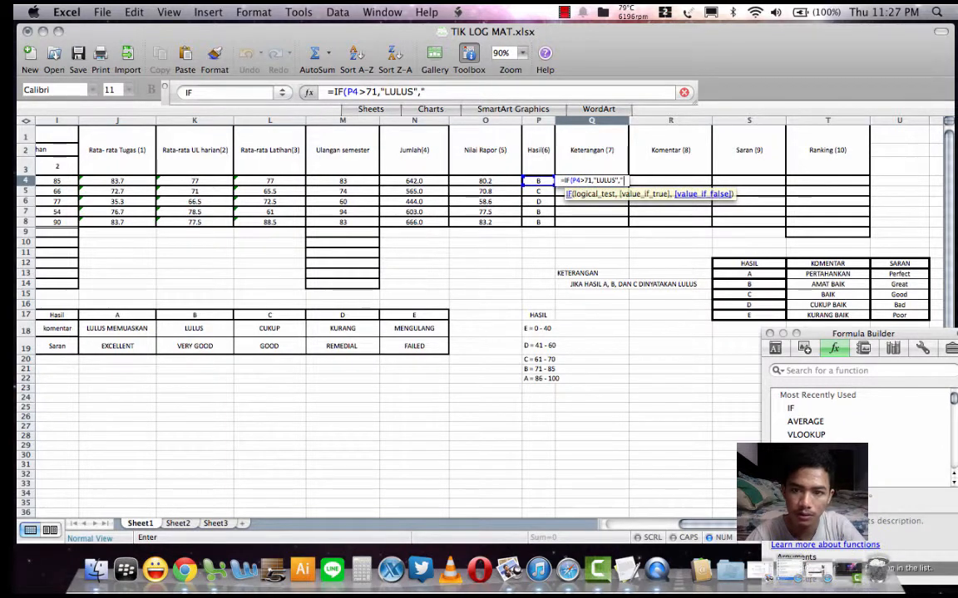
{"action": "type", "text": "T"}
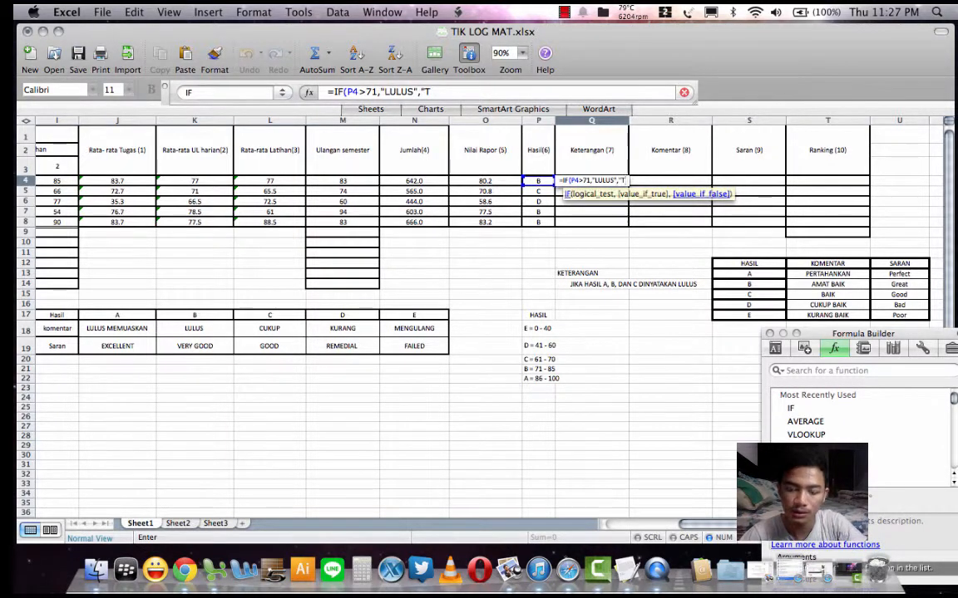
{"action": "type", "text": "IDAK LUL"}
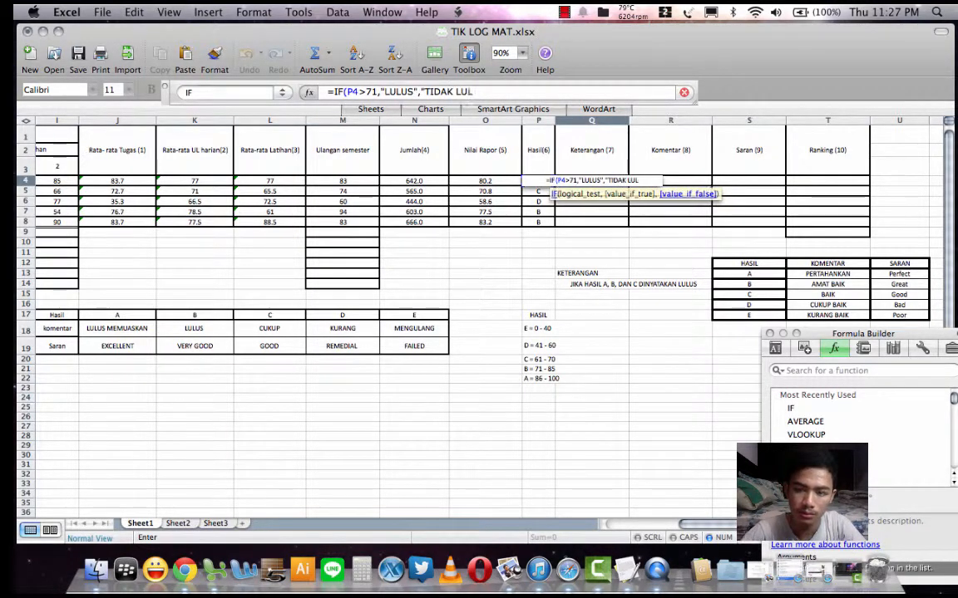
{"action": "type", "text": "US\""}
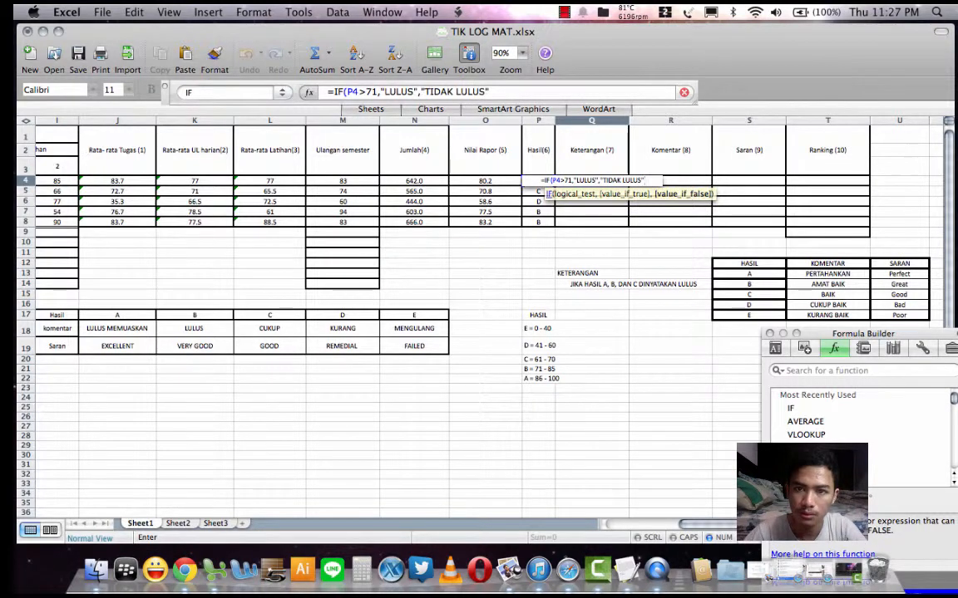
{"action": "left_click", "coordinate": [564, 11]}
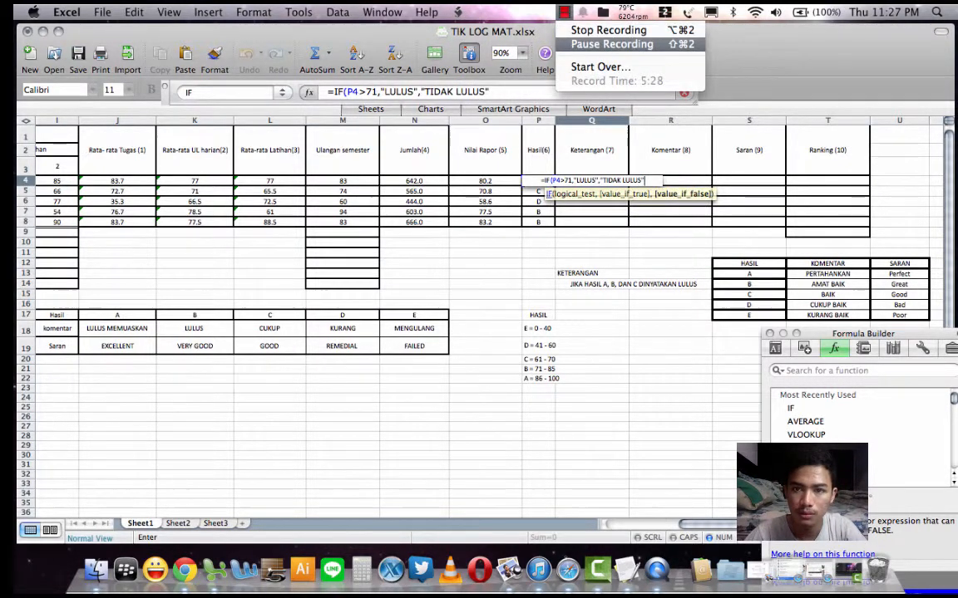
{"action": "left_click", "coordinate": [611, 44]}
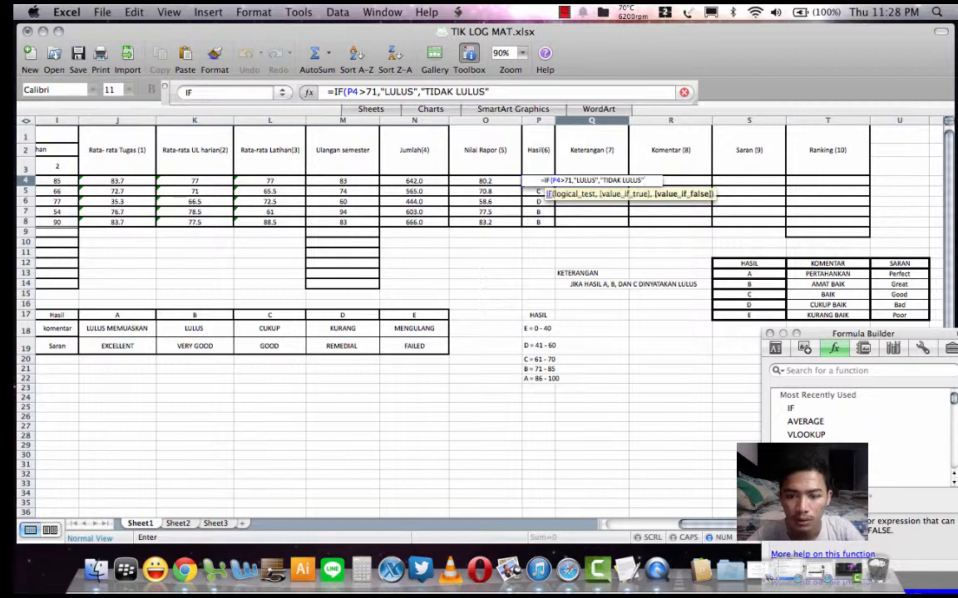
- Close and enter the Q4 IF formula, and fill it down through Q8
{"action": "type", "text": ")"}
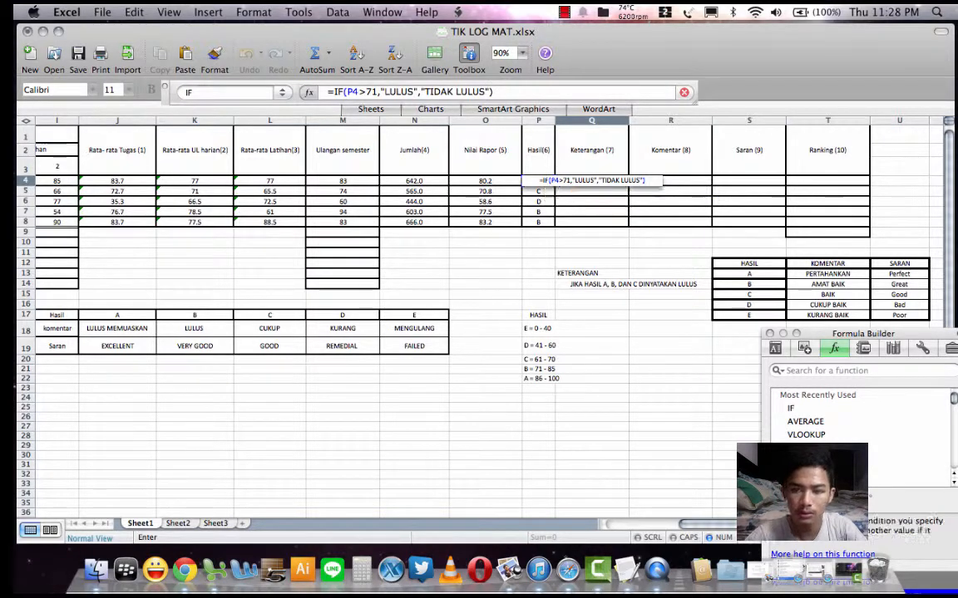
{"action": "key", "text": "Return"}
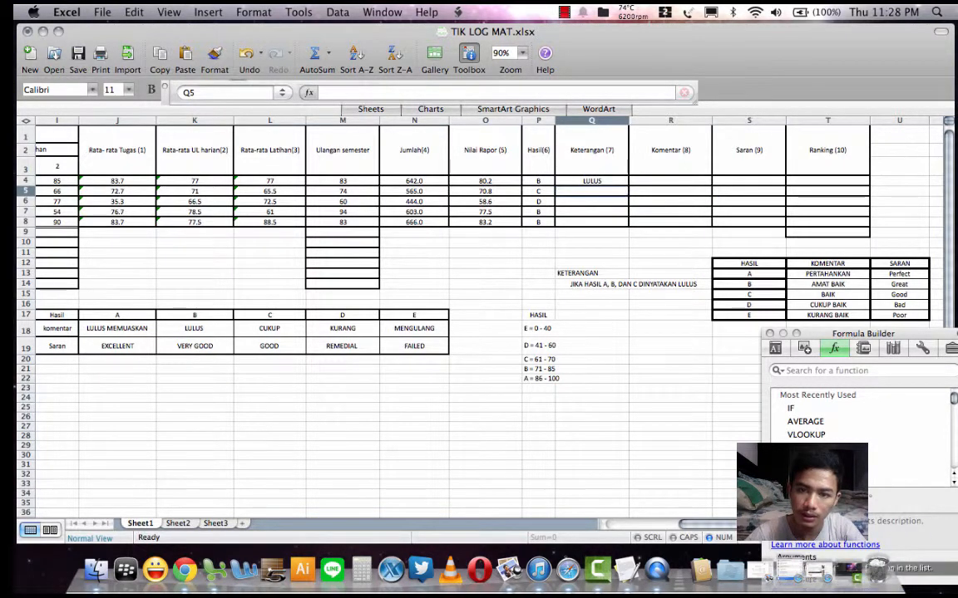
{"action": "left_click", "coordinate": [592, 181]}
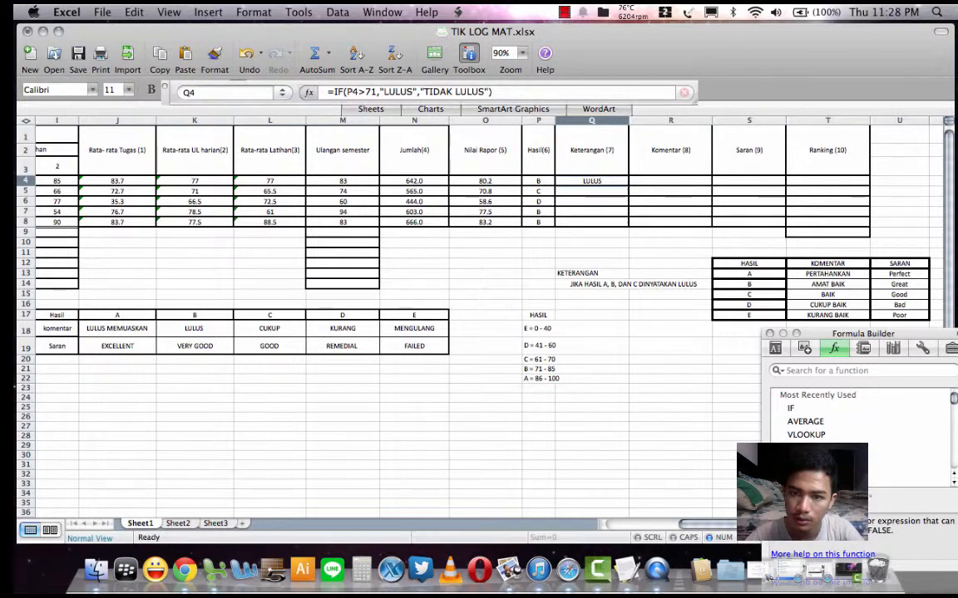
{"action": "left_click_drag", "start_coordinate": [628, 186], "coordinate": [628, 223]}
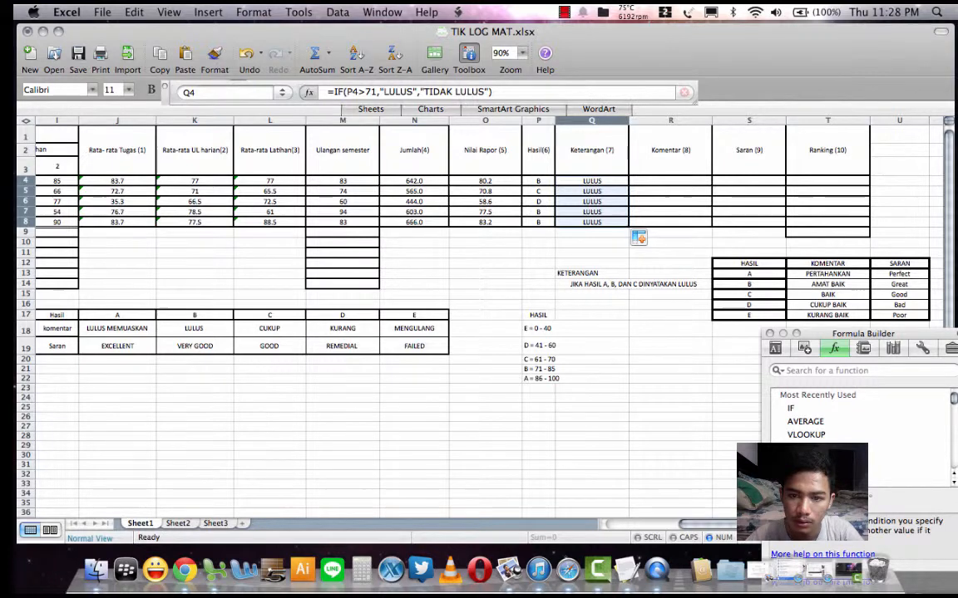
- Examine the filled-down IF formula in Q6 for the student graded D, leaving it as it is
{"action": "double_click", "coordinate": [592, 201]}
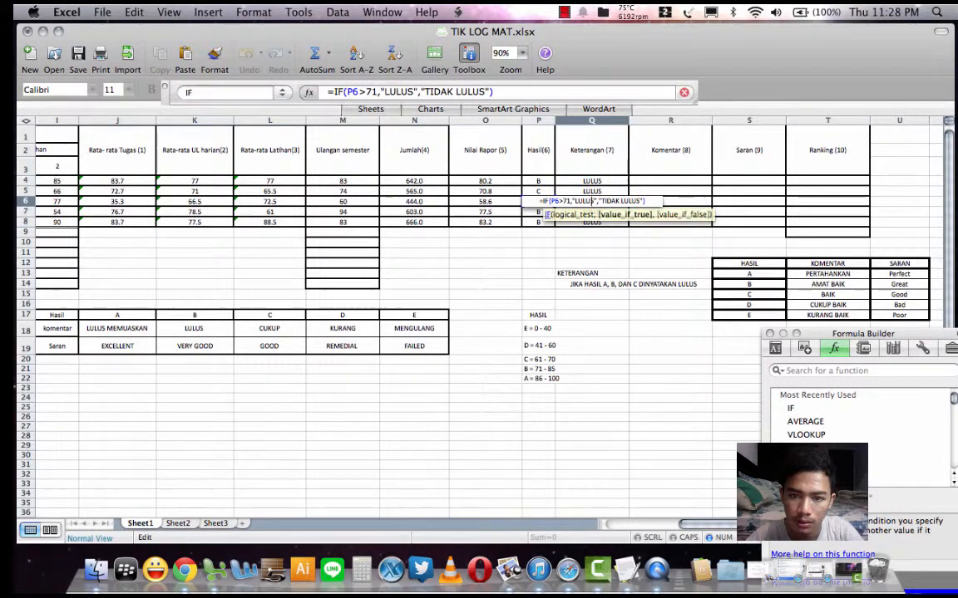
{"action": "key", "text": "Return"}
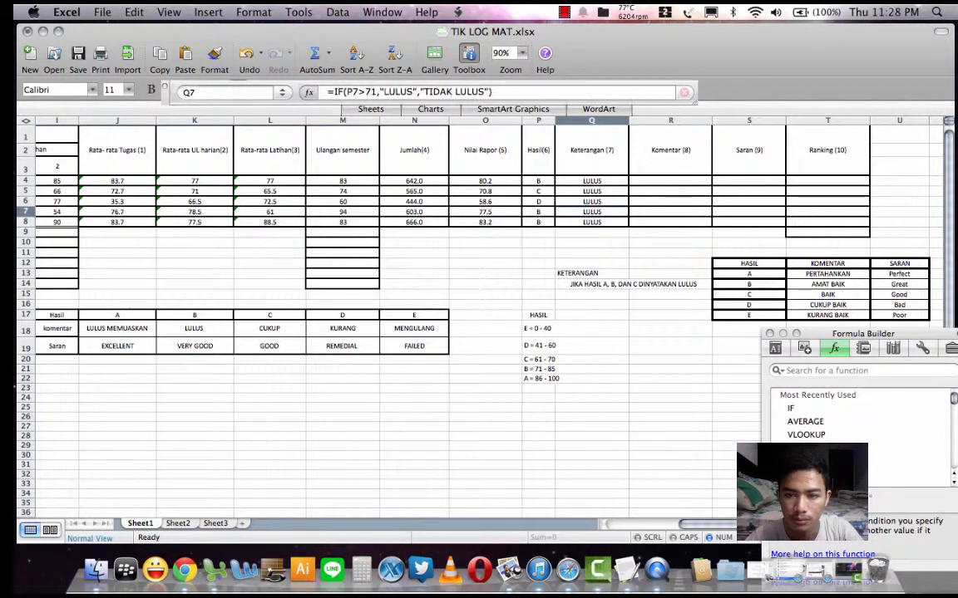
{"action": "key", "text": "Up"}
{"action": "double_click", "coordinate": [580, 201]}
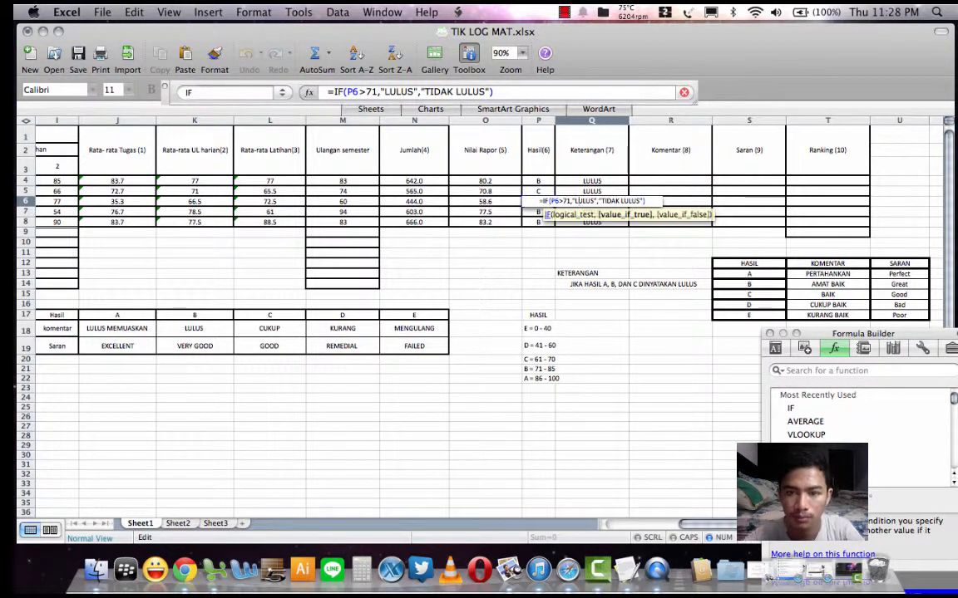
{"action": "key", "text": "Return"}
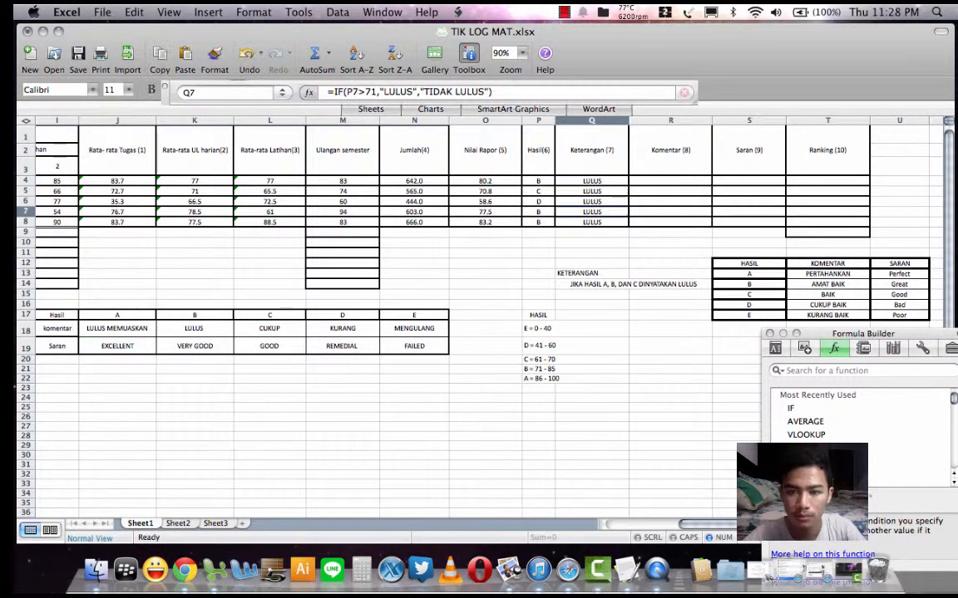
- Start a VLOOKUP formula in Komentar cell R4 with P4 as the lookup value
{"action": "double_click", "coordinate": [672, 181]}
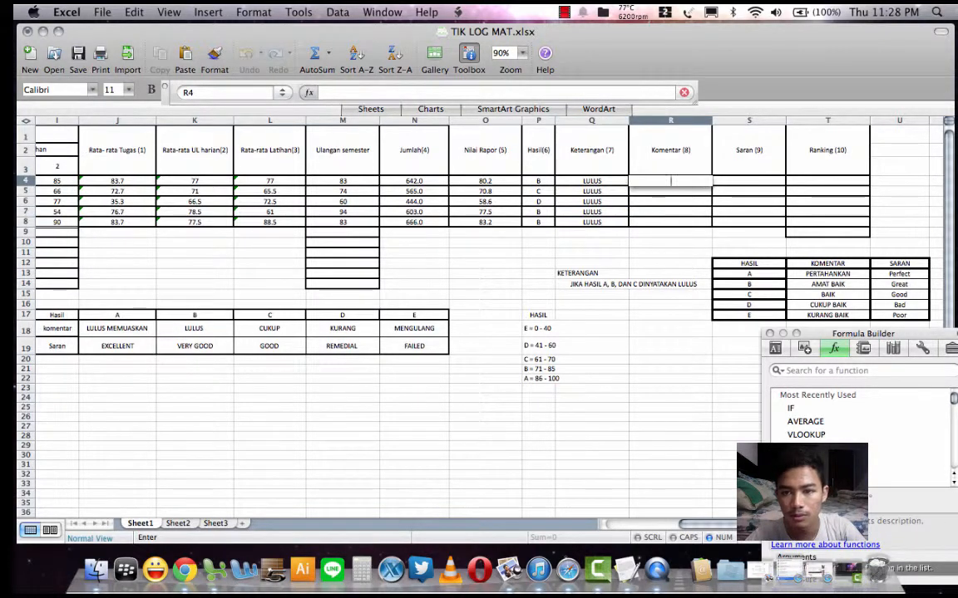
{"action": "type", "text": "="}
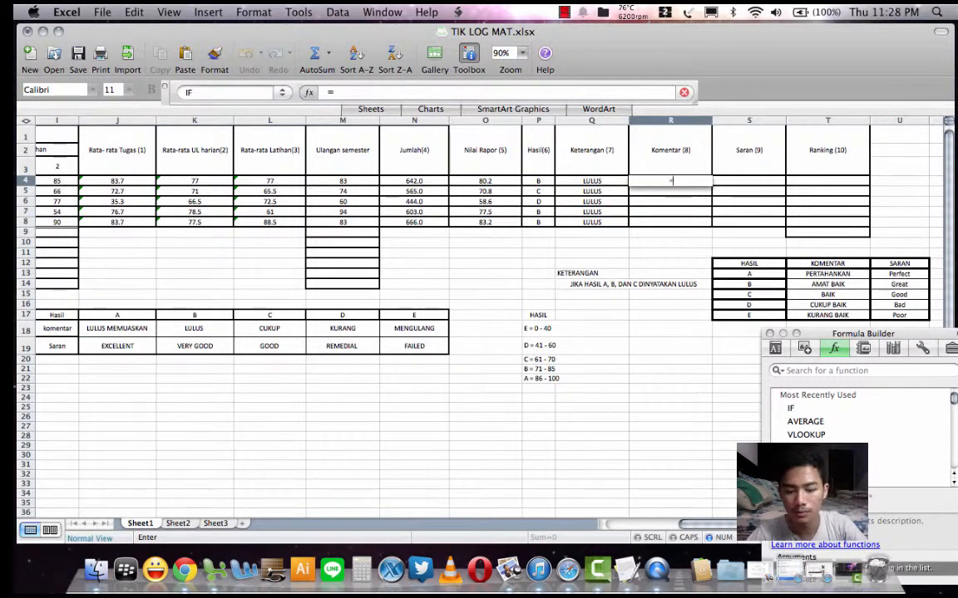
{"action": "type", "text": "VLO"}
{"action": "key", "text": "BackSpace"}
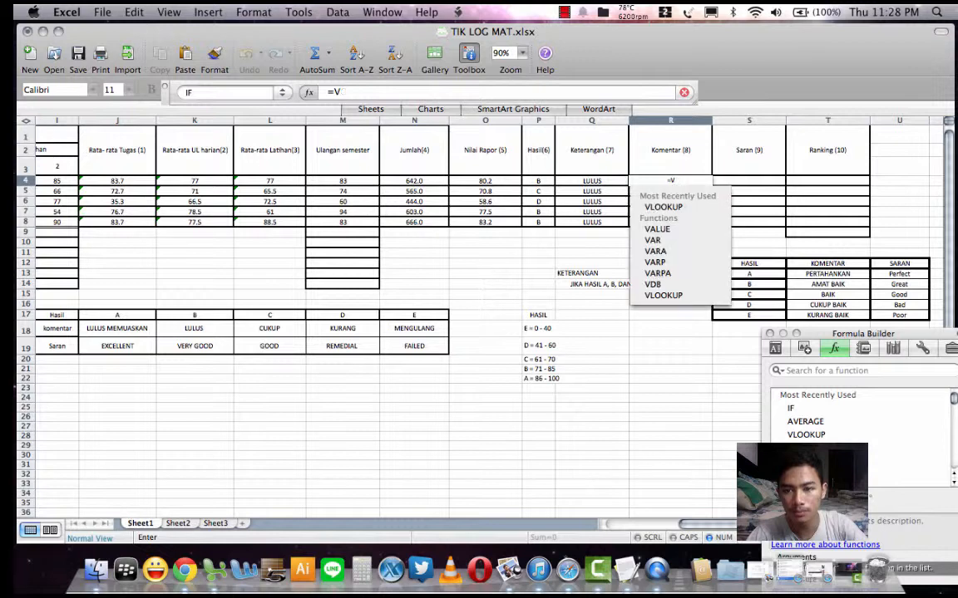
{"action": "type", "text": "LOOKUP"}
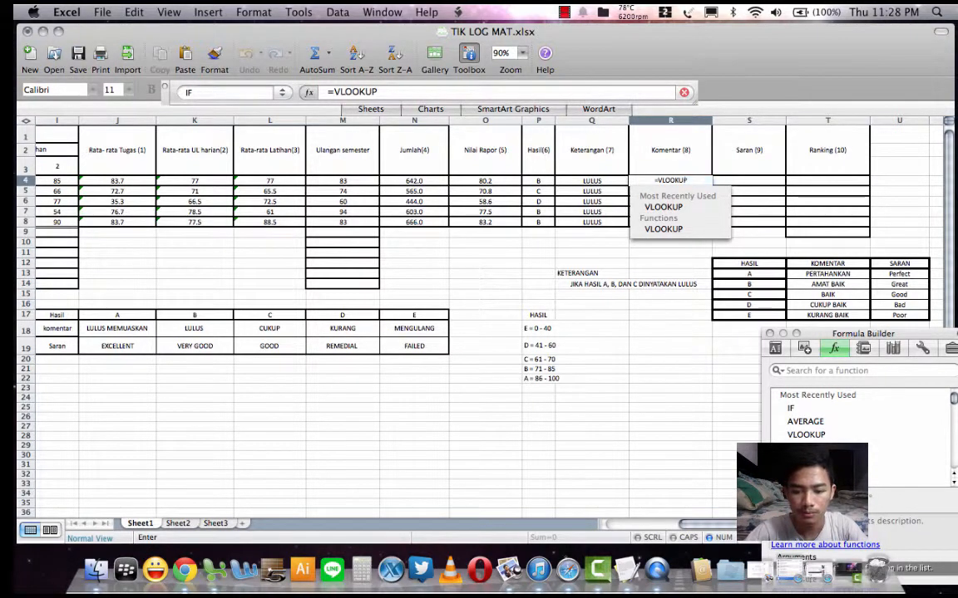
{"action": "type", "text": "("}
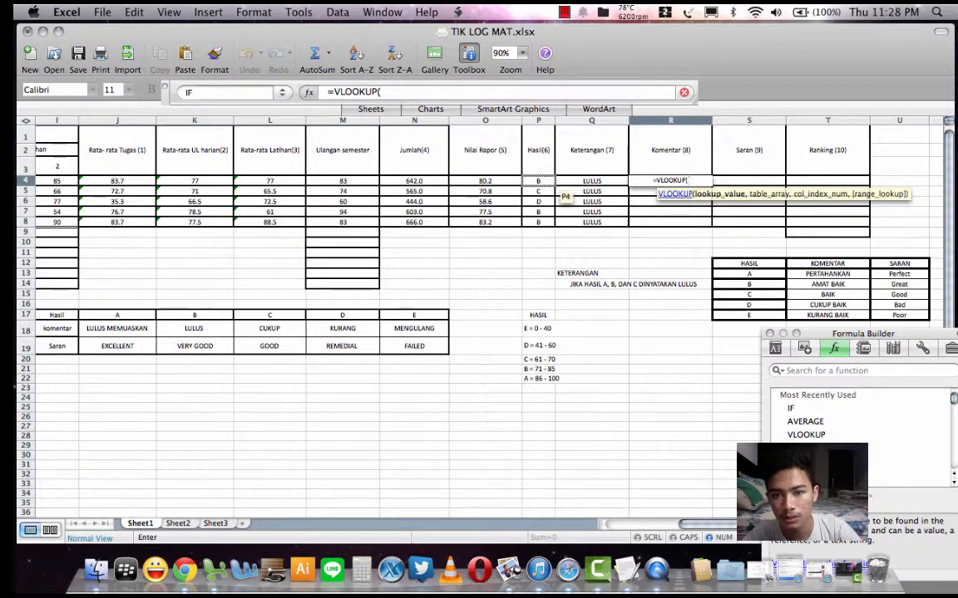
{"action": "left_click", "coordinate": [545, 183]}
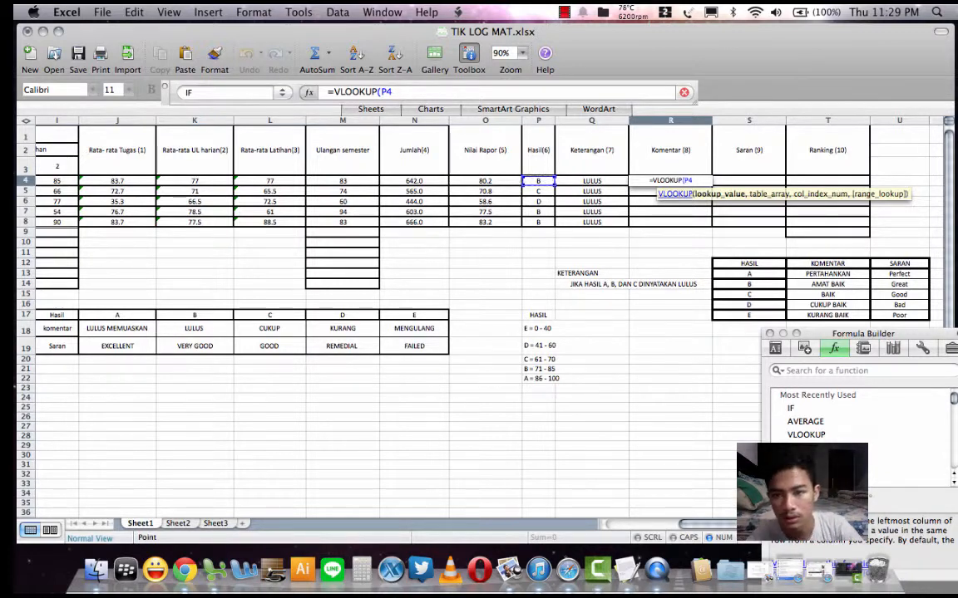
{"action": "type", "text": ","}
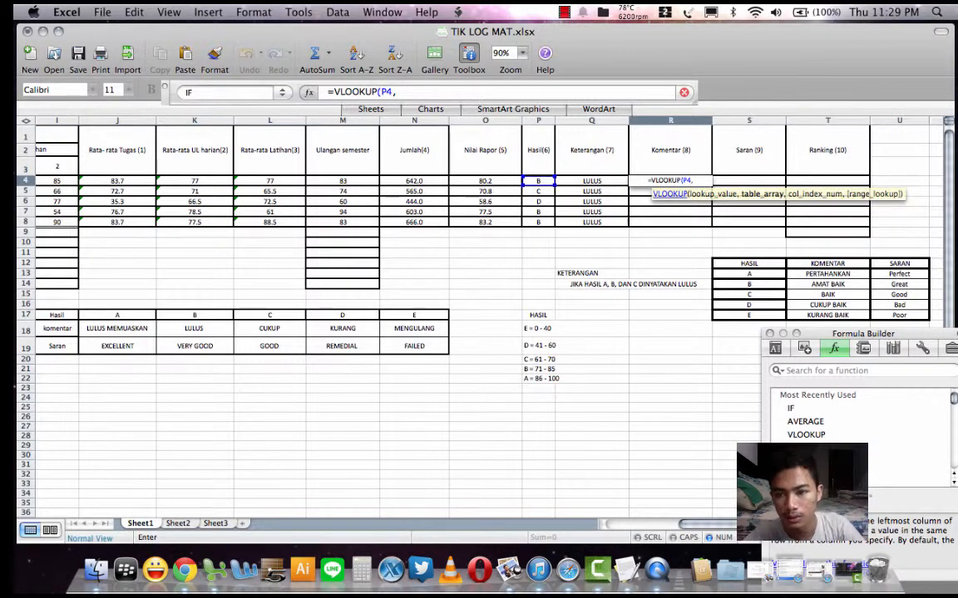
- Complete the R4 VLOOKUP with table range S13:T17 and column index 2, and enter it
{"action": "left_click_drag", "start_coordinate": [749, 273], "coordinate": [864, 317]}
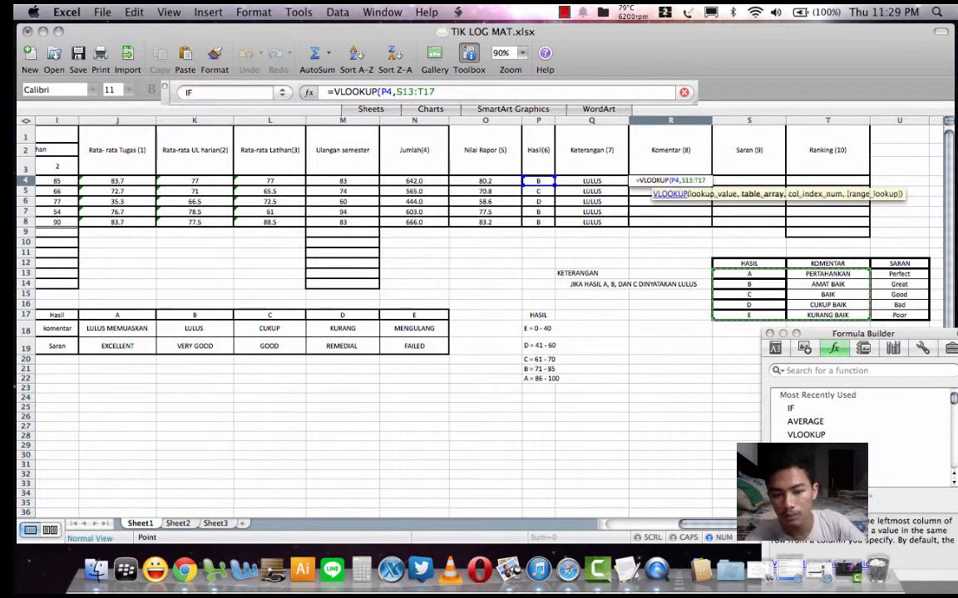
{"action": "type", "text": ","}
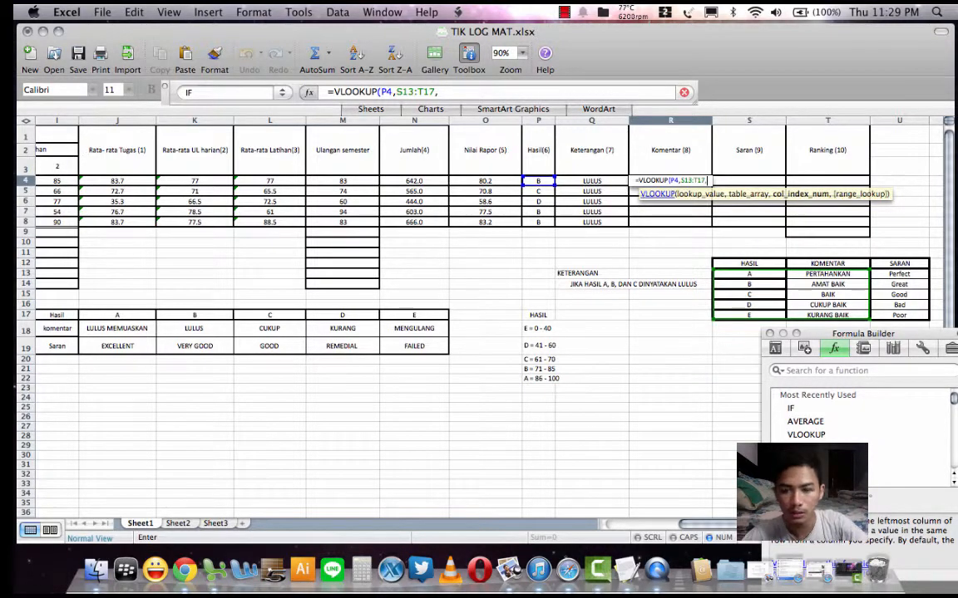
{"action": "type", "text": "2"}
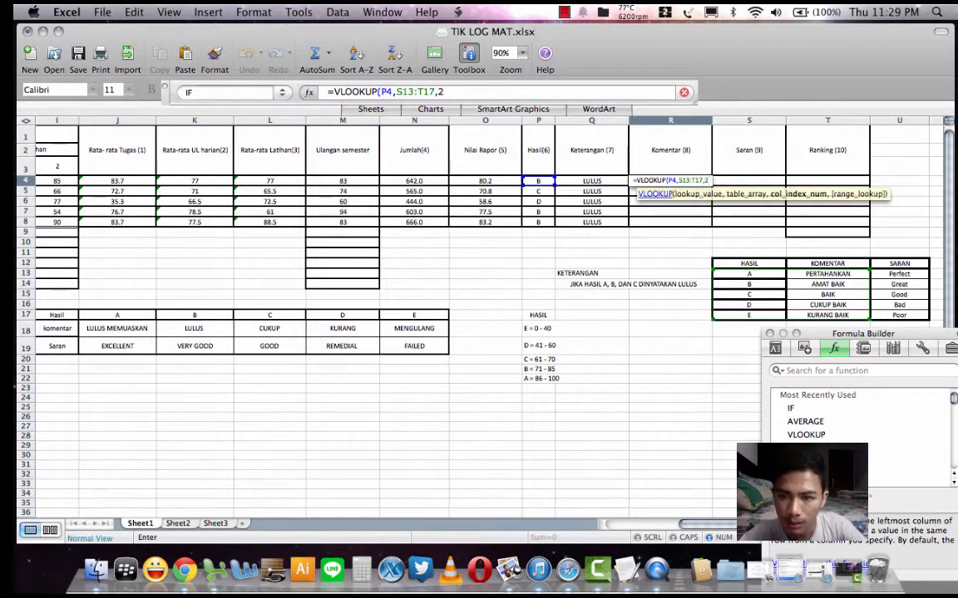
{"action": "type", "text": ")"}
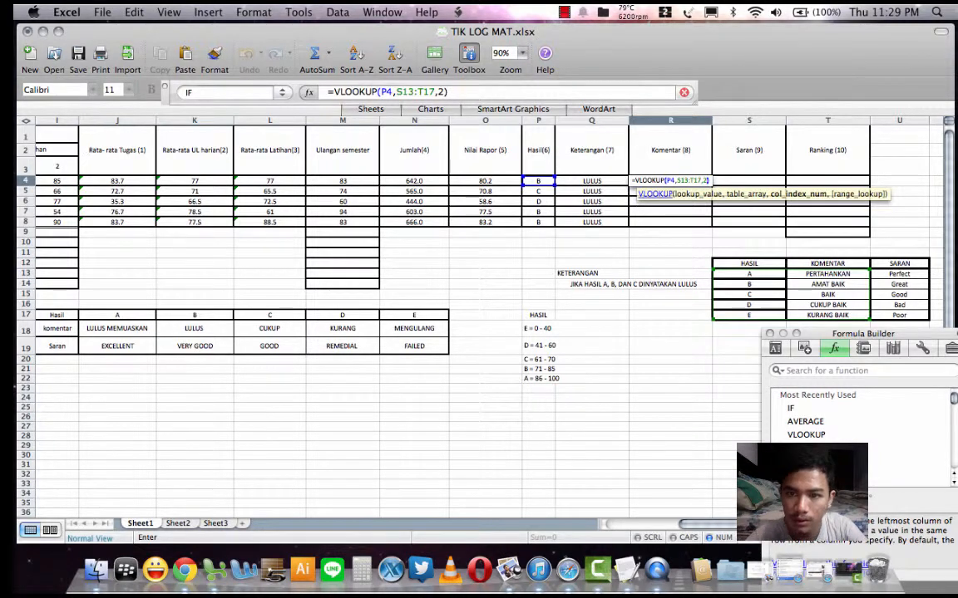
{"action": "key", "text": "Return"}
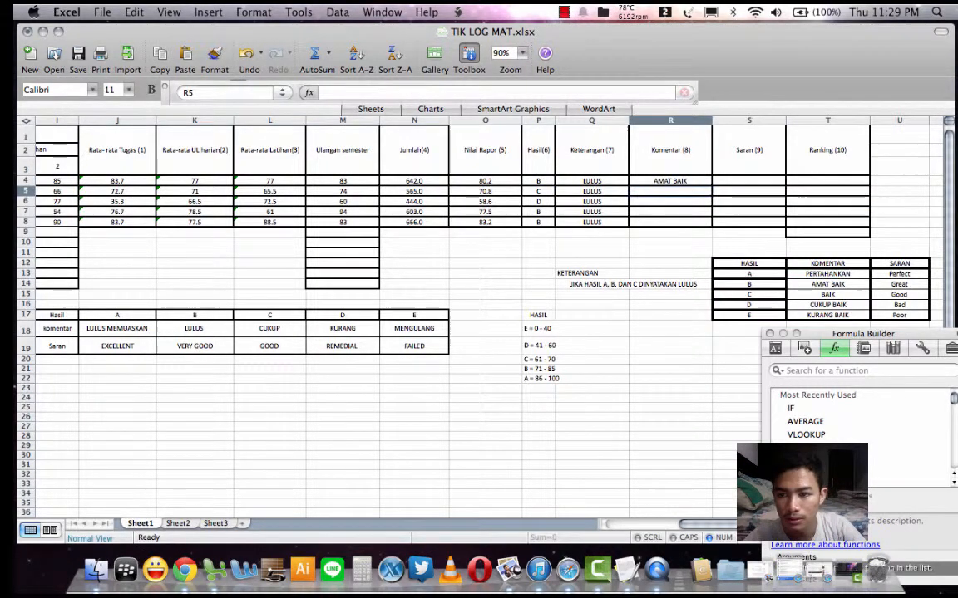
- Fill the R4 VLOOKUP down through R8 and move the table range in R5 to S12:T16
{"action": "left_click", "coordinate": [670, 181]}
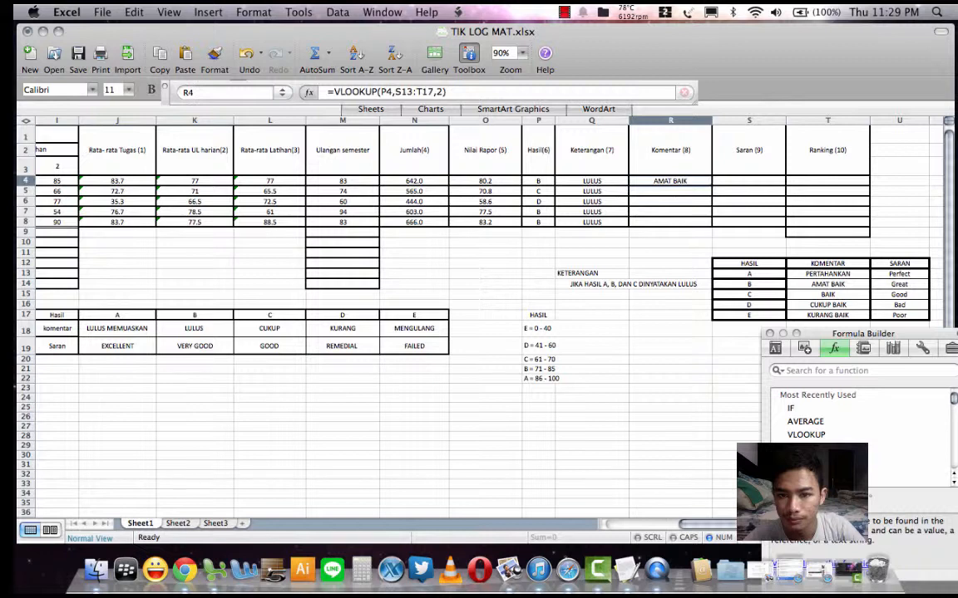
{"action": "left_click_drag", "start_coordinate": [712, 186], "coordinate": [708, 223]}
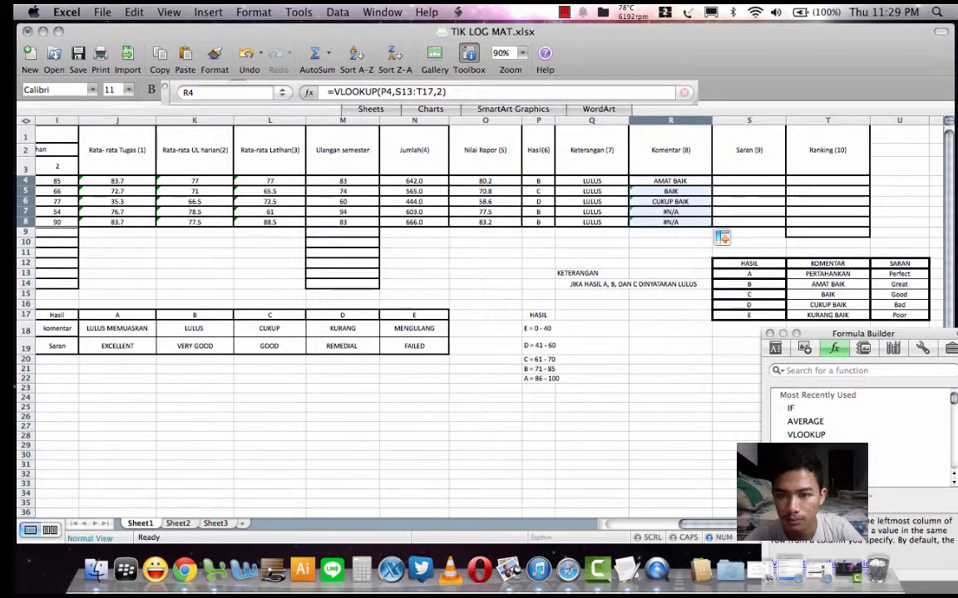
{"action": "double_click", "coordinate": [683, 191]}
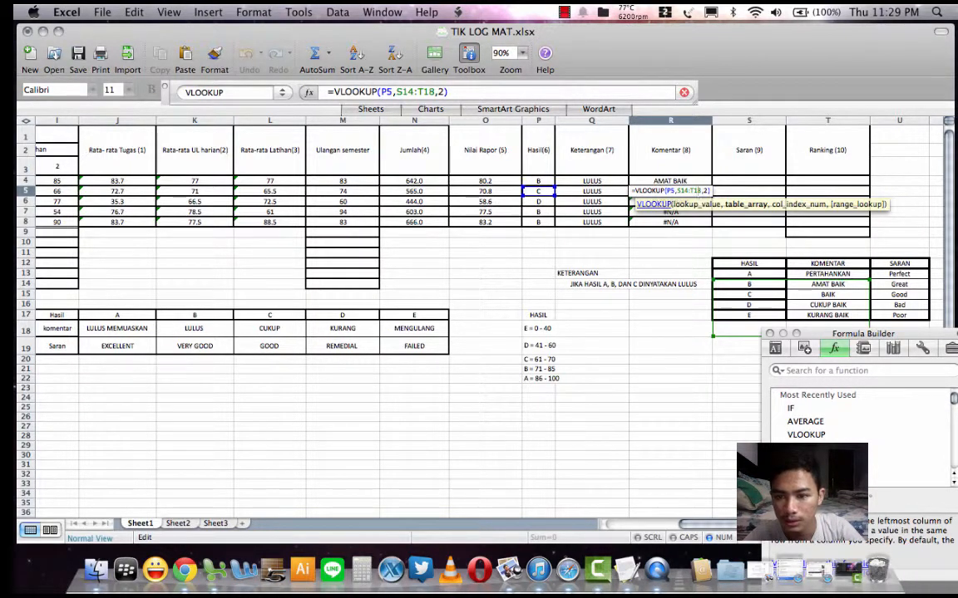
{"action": "left_click_drag", "start_coordinate": [712, 285], "coordinate": [713, 264]}
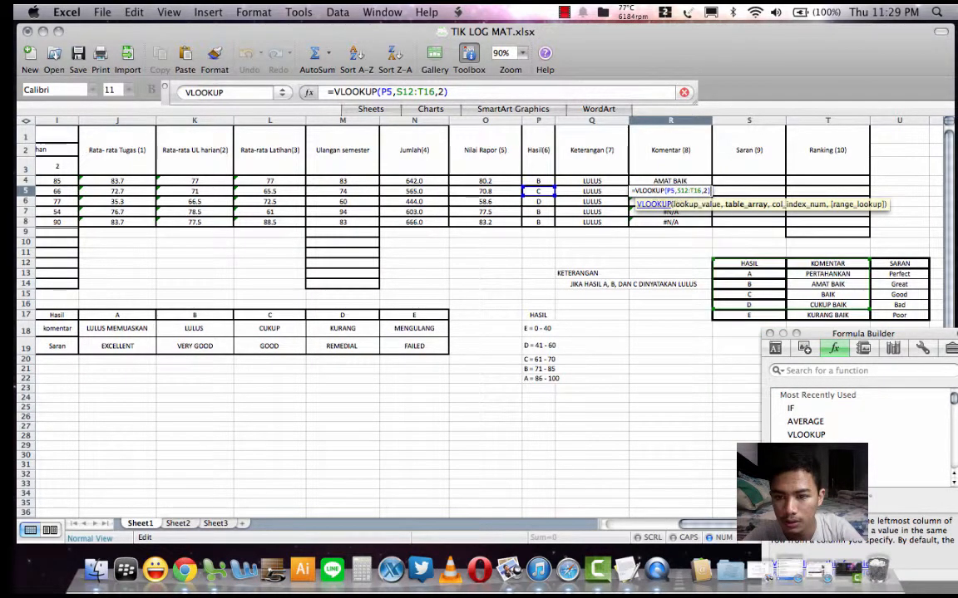
{"action": "key", "text": "Return"}
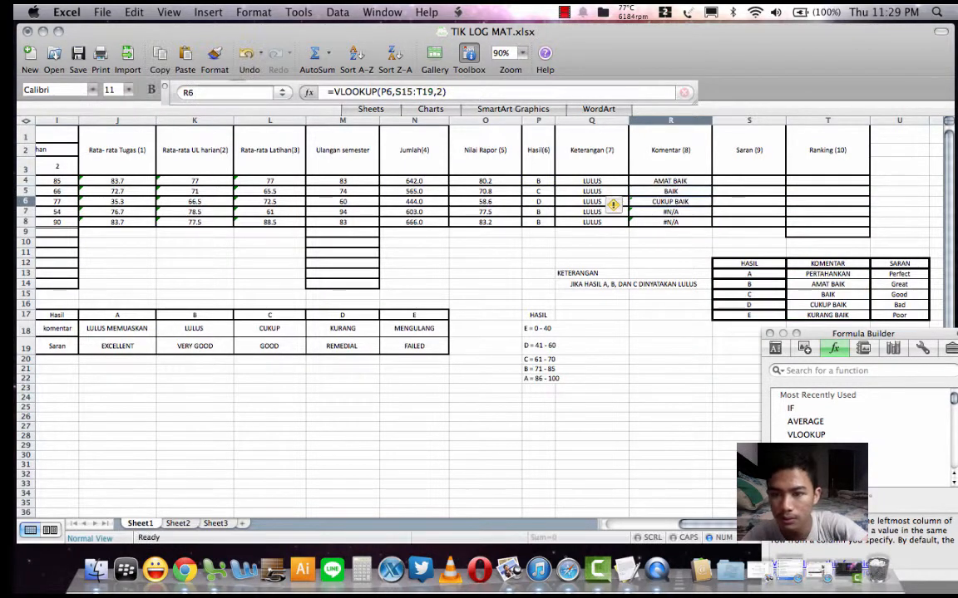
- Move the table range back to S13:T17 in each of the VLOOKUP formulas in R6, R7 and R8
{"action": "double_click", "coordinate": [682, 202]}
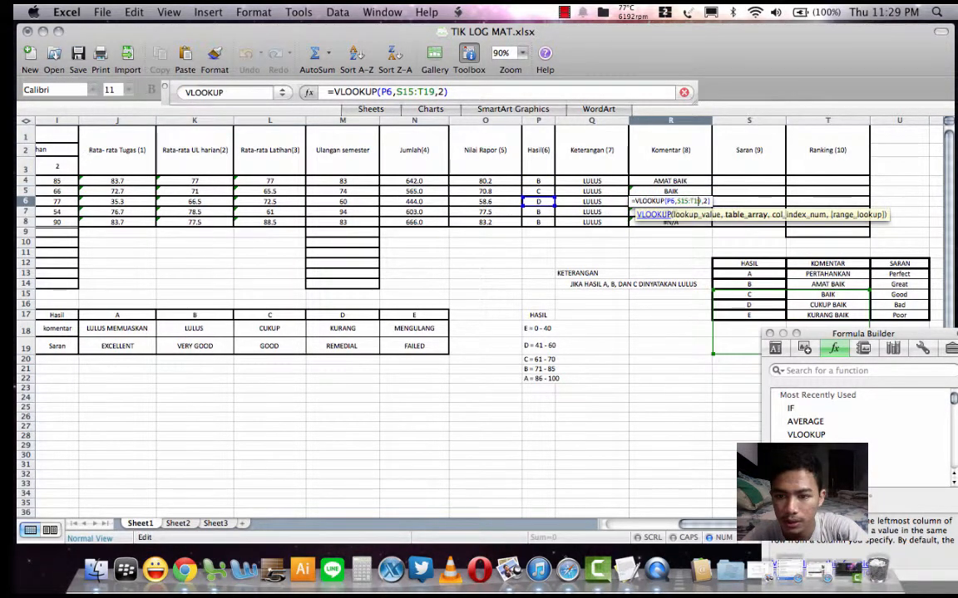
{"action": "mouse_move", "coordinate": [713, 295]}
{"action": "left_mouse_down"}
{"action": "mouse_move", "coordinate": [705, 274]}
{"action": "mouse_move", "coordinate": [714, 274]}
{"action": "left_mouse_up"}
{"action": "key", "text": "Return"}
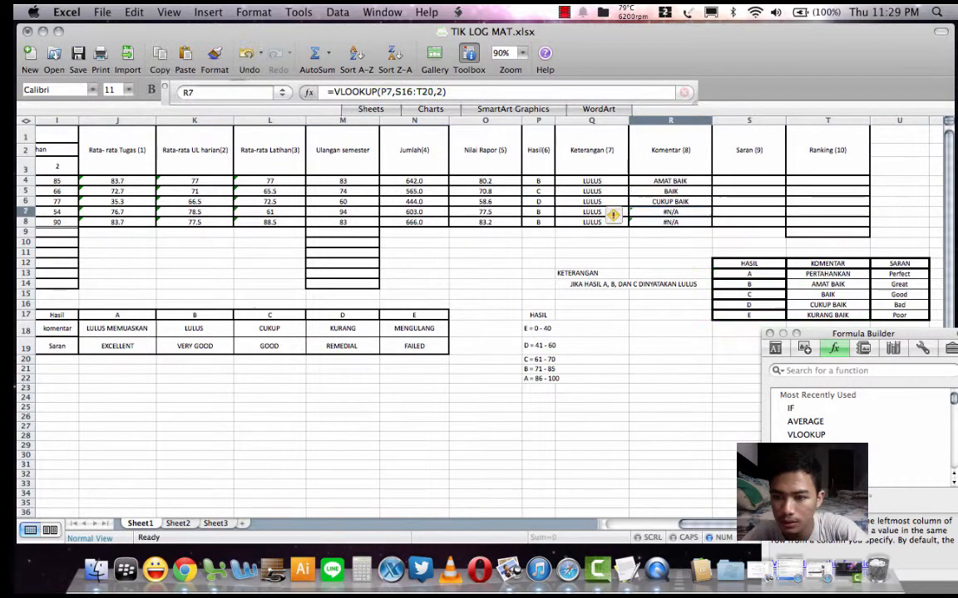
{"action": "double_click", "coordinate": [696, 211]}
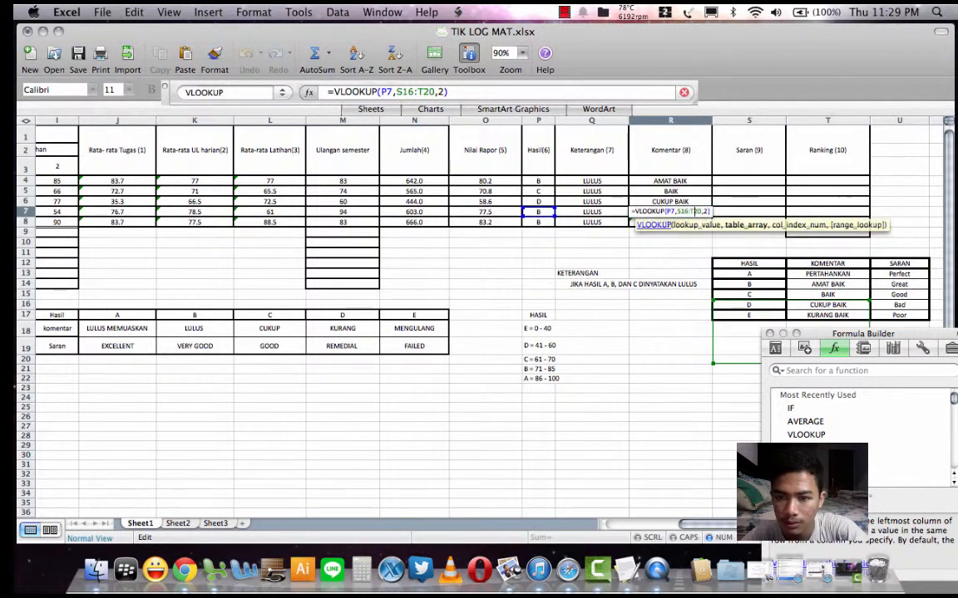
{"action": "left_click_drag", "start_coordinate": [713, 305], "coordinate": [713, 274]}
{"action": "key", "text": "Return"}
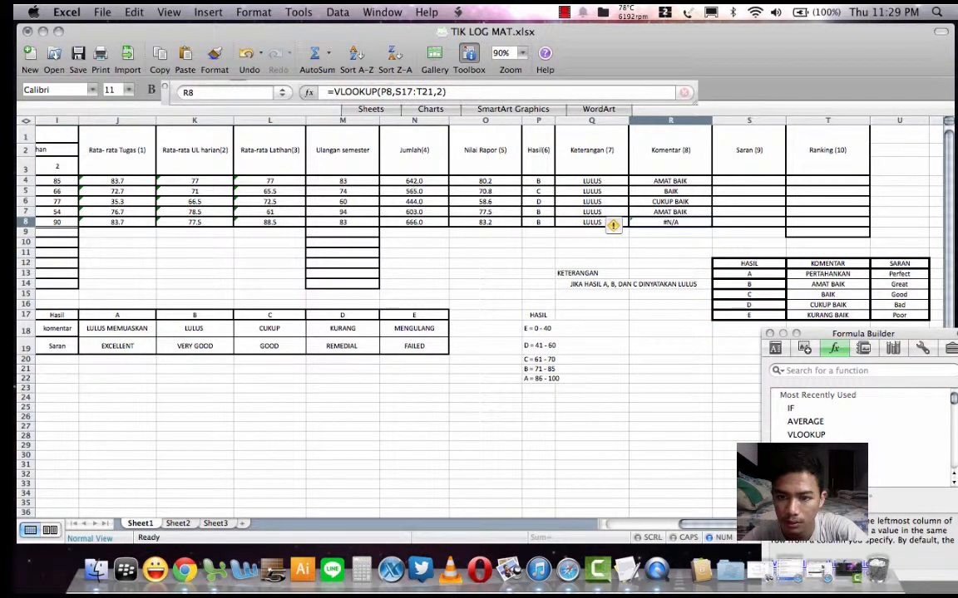
{"action": "double_click", "coordinate": [675, 221]}
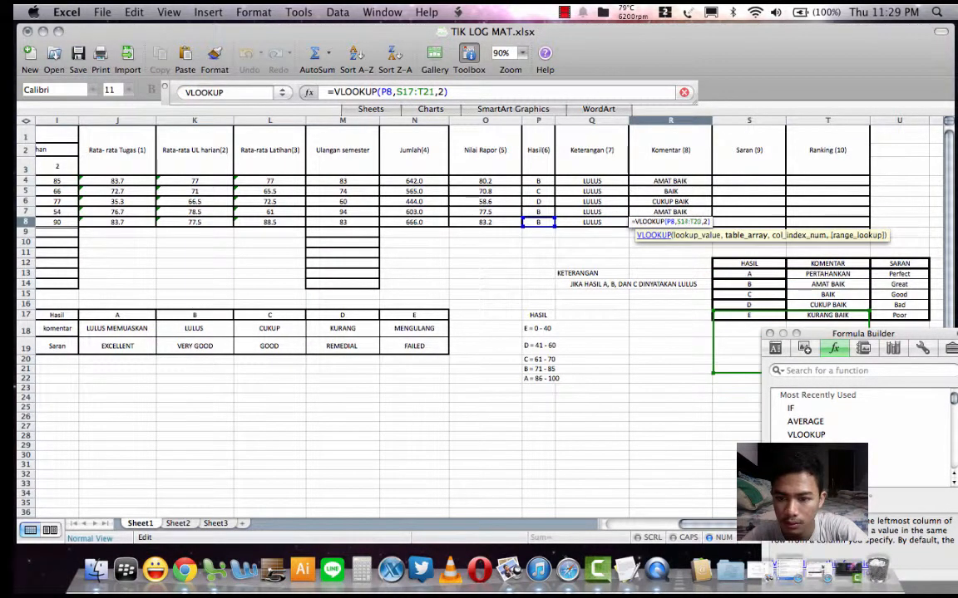
{"action": "left_click_drag", "start_coordinate": [713, 315], "coordinate": [713, 274]}
{"action": "key", "text": "Return"}
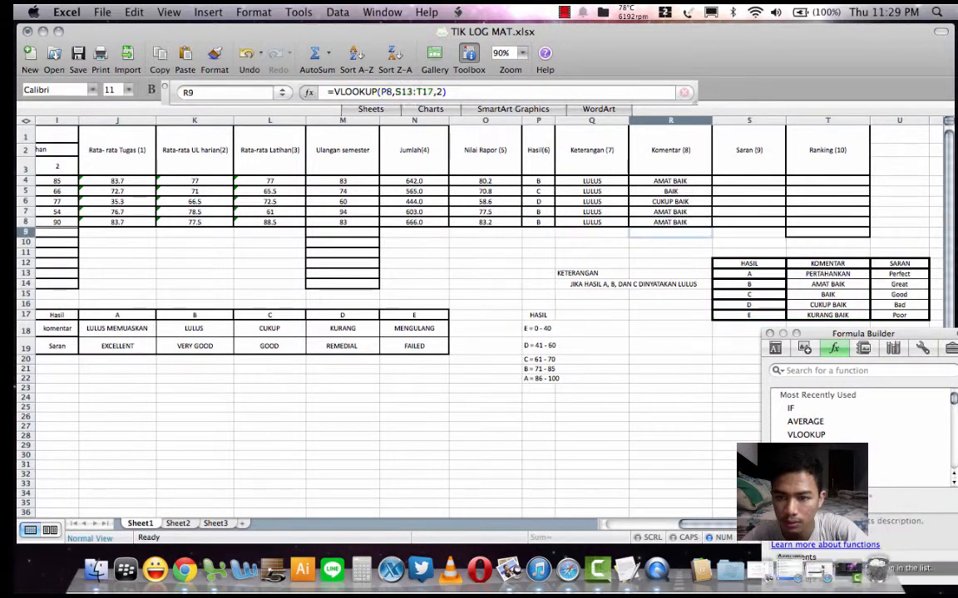
- Start a formula in Saran cell S4 with an equals sign
{"action": "double_click", "coordinate": [748, 181]}
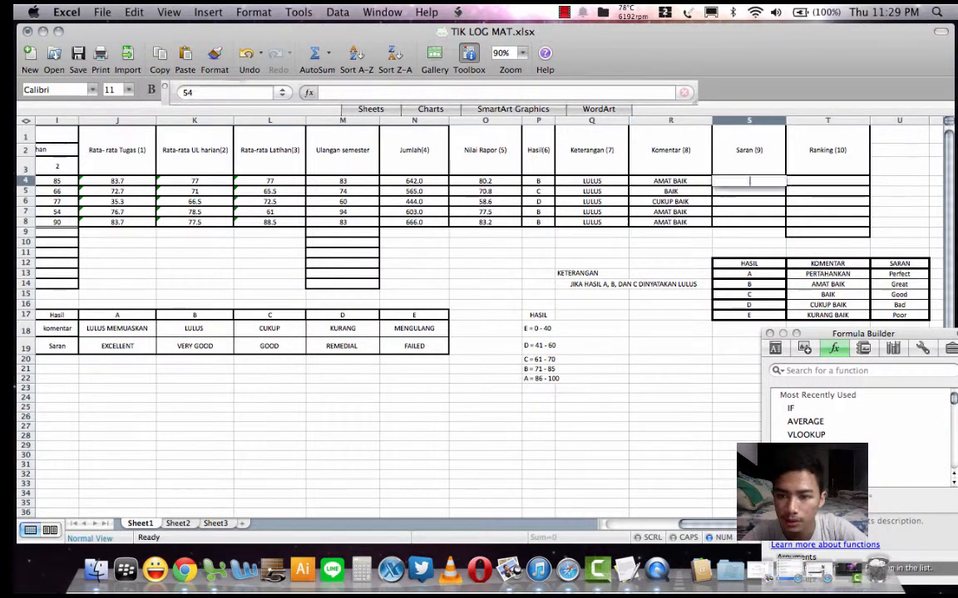
{"action": "type", "text": "="}
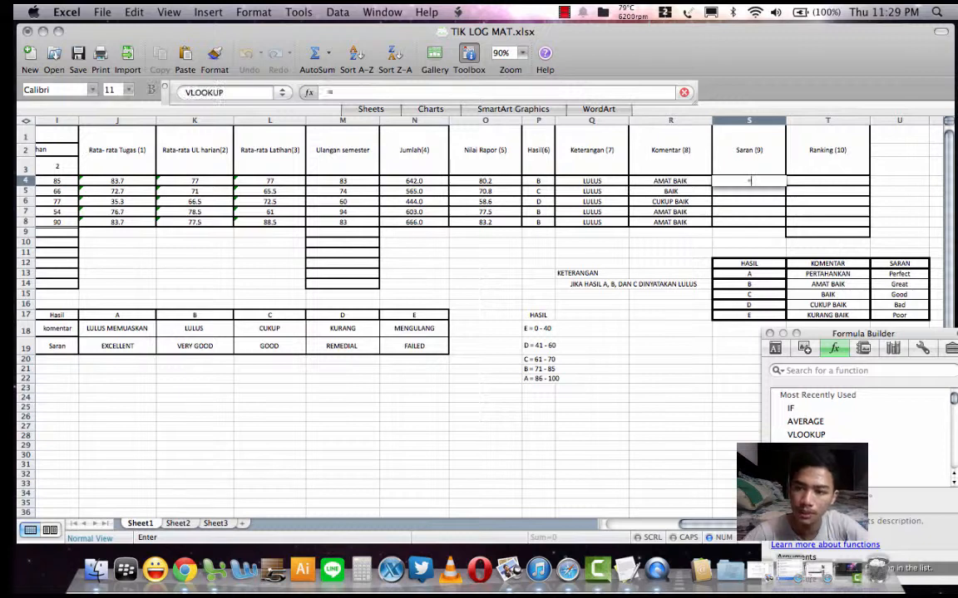
{"action": "left_click_drag", "start_coordinate": [749, 186], "coordinate": [751, 195]}
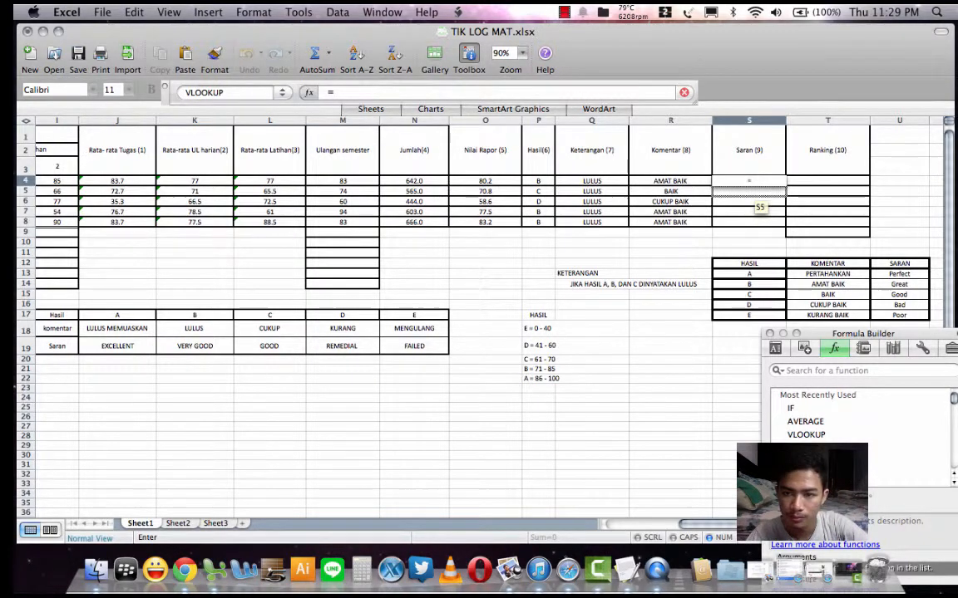
{"action": "left_click_drag", "start_coordinate": [751, 194], "coordinate": [635, 183]}
{"action": "left_click", "coordinate": [653, 182]}
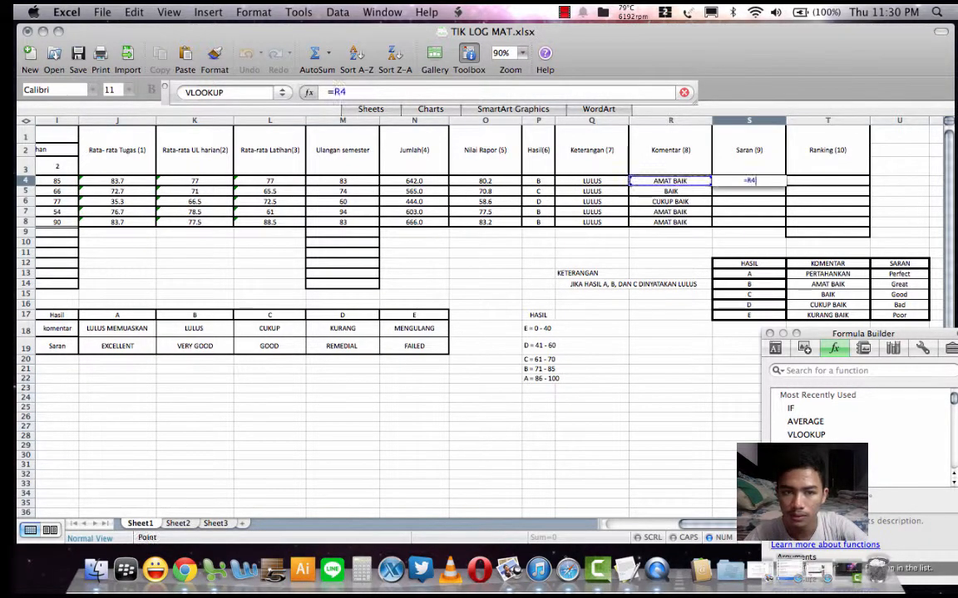
{"action": "left_click", "coordinate": [748, 181]}
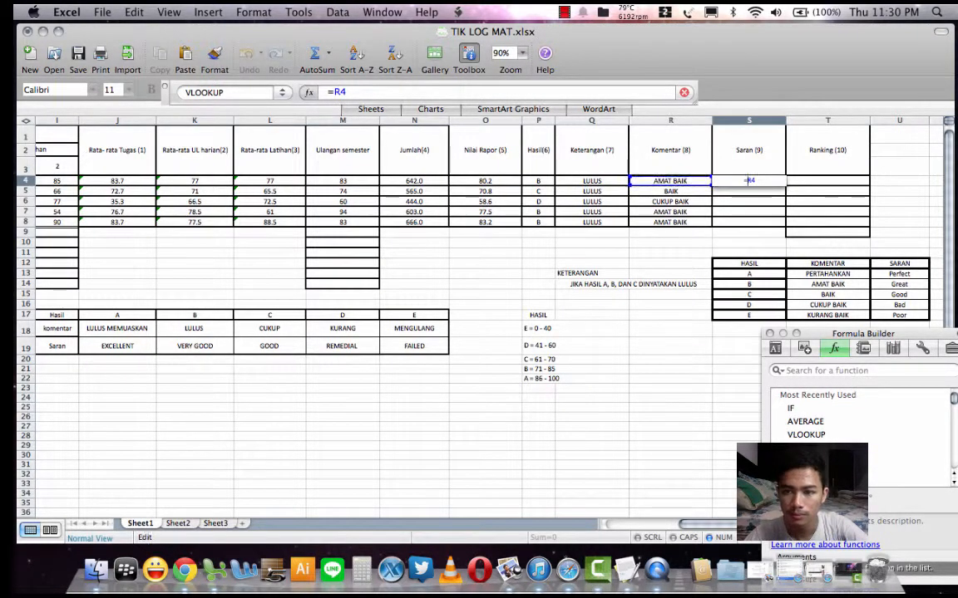
{"action": "left_click_drag", "start_coordinate": [747, 180], "coordinate": [758, 182]}
{"action": "left_click", "coordinate": [751, 180]}
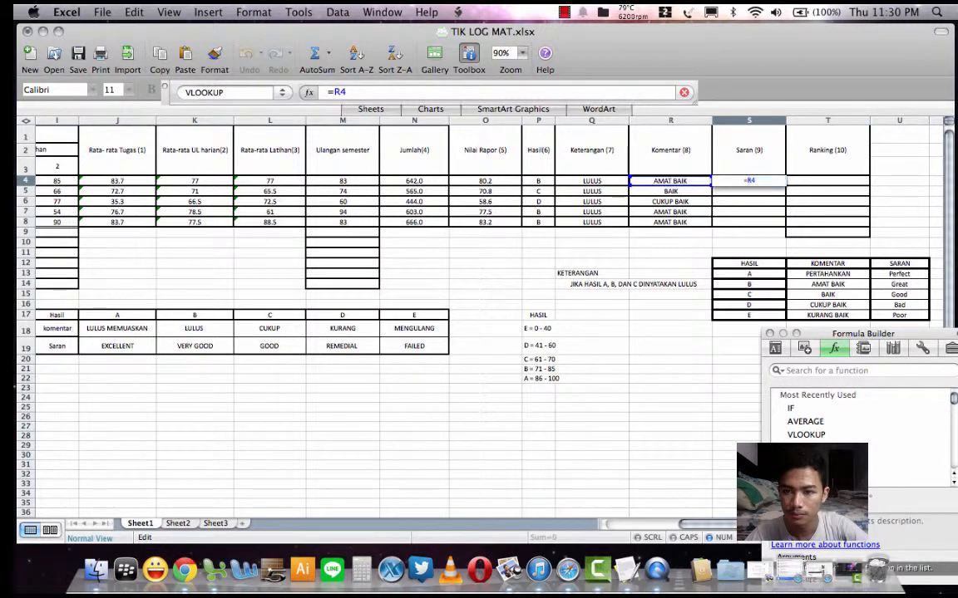
{"action": "double_click", "coordinate": [751, 180]}
{"action": "left_click", "coordinate": [752, 181]}
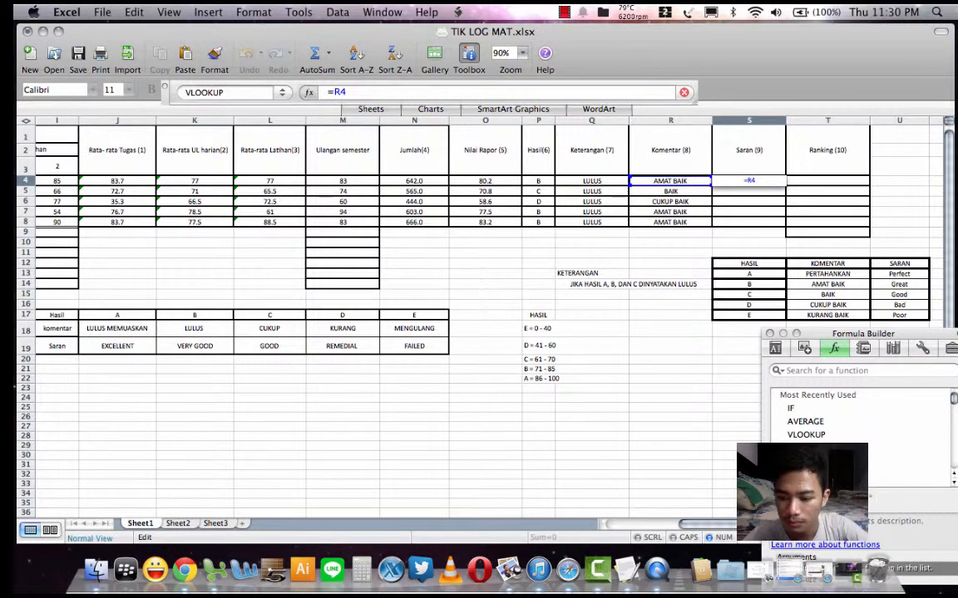
{"action": "key", "text": "BackSpace"}
{"action": "key", "text": "BackSpace"}
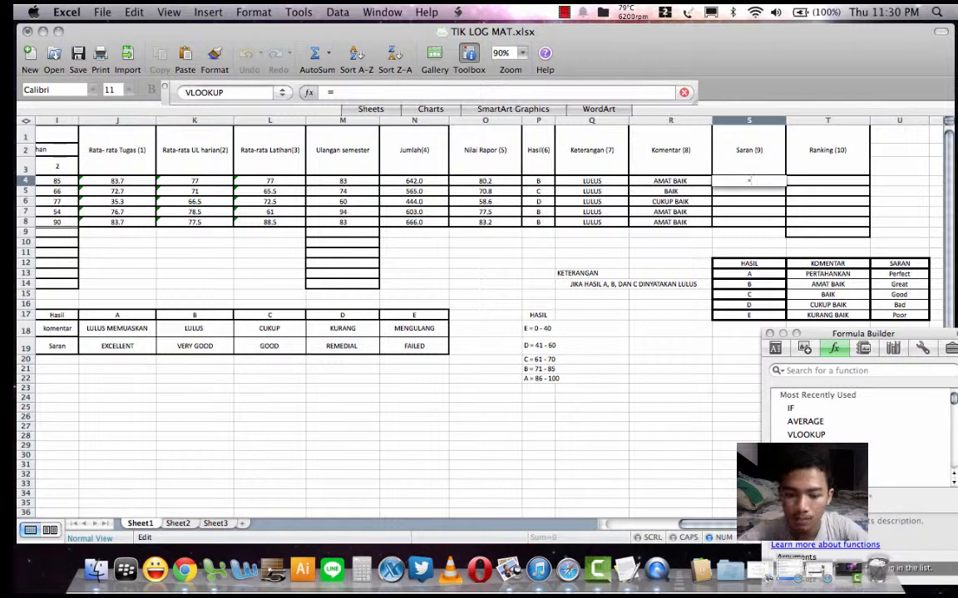
- Add the HLOOKUP function to the S4 formula and select J17:N19 of the Hasil, komentar and Saran table as its range
{"action": "type", "text": "HLOOKUP"}
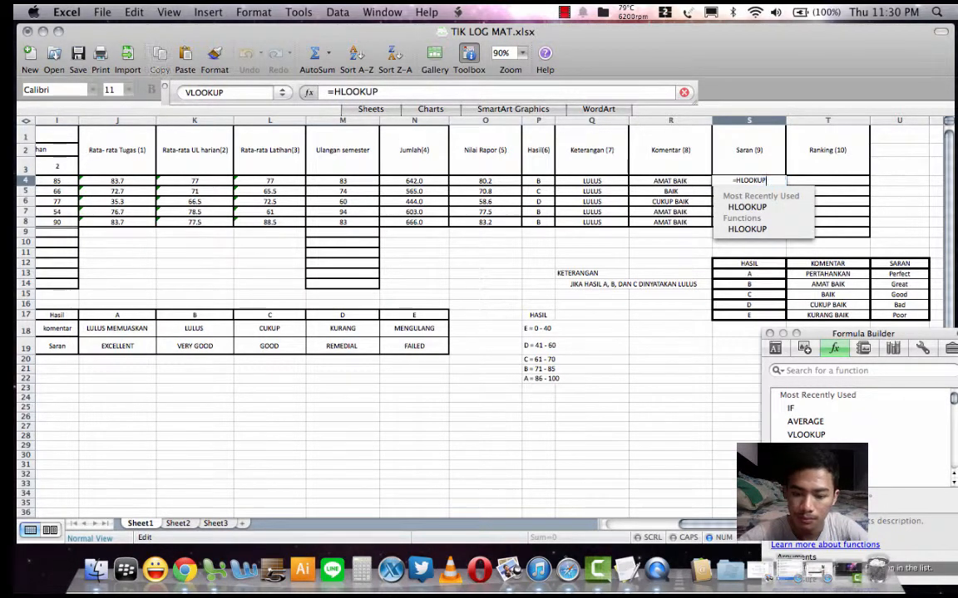
{"action": "type", "text": "("}
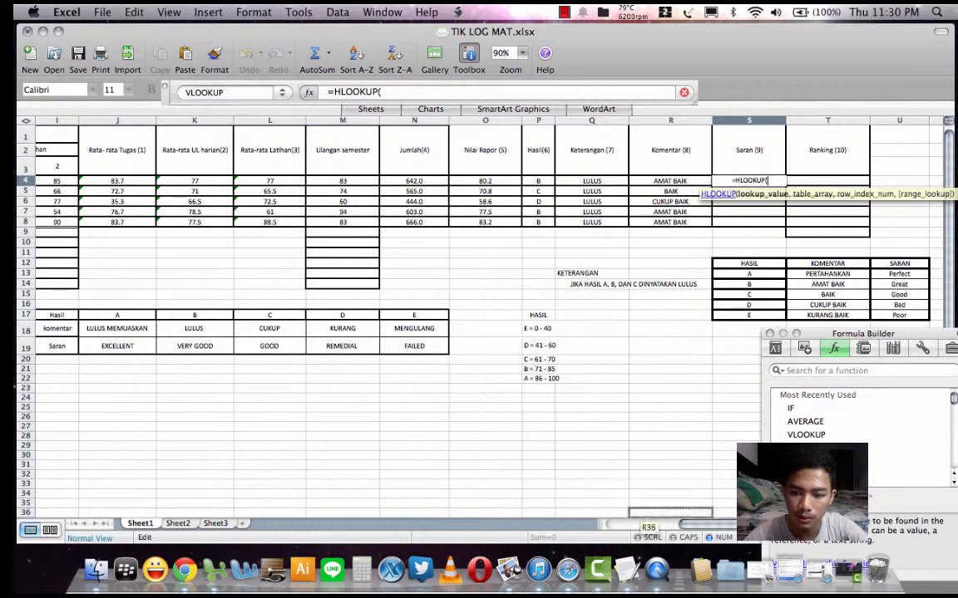
{"action": "left_click_drag", "start_coordinate": [690, 524], "coordinate": [642, 524]}
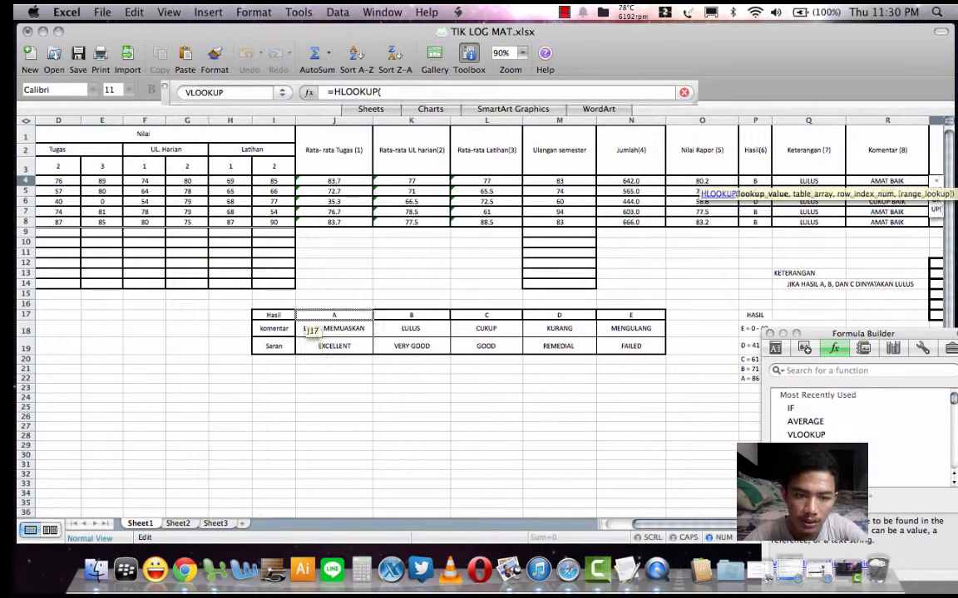
{"action": "left_click_drag", "start_coordinate": [304, 321], "coordinate": [665, 354]}
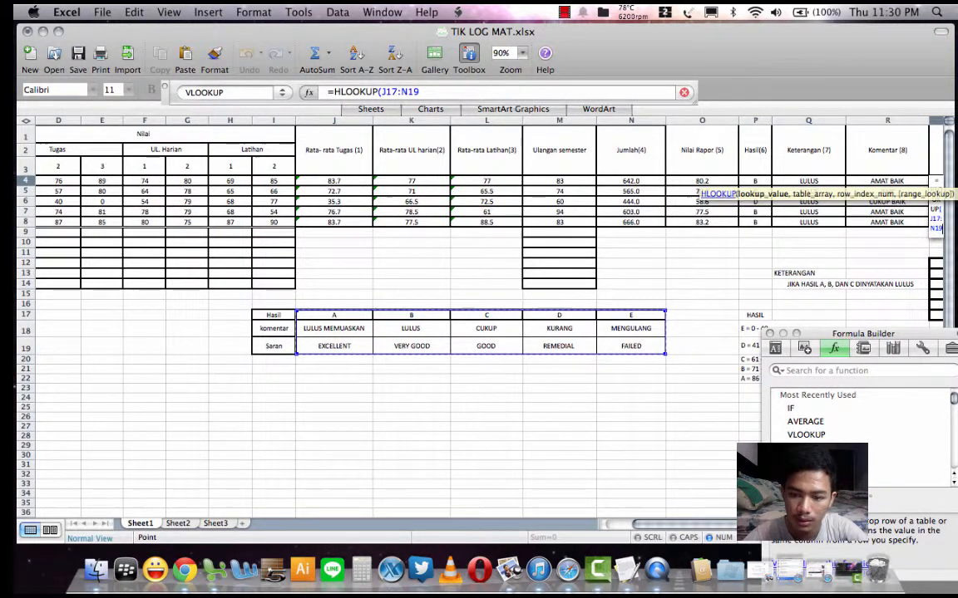
{"action": "scroll", "coordinate": [479, 316], "scroll_direction": "right", "scroll_amount": 4}
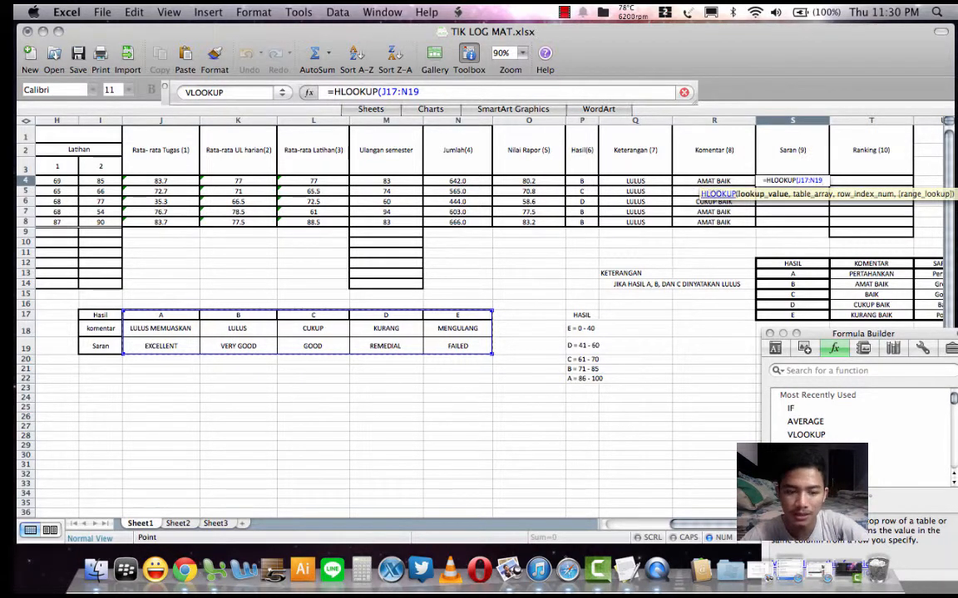
- Add row index 3 to the S4 HLOOKUP, close it and try to enter it without a lookup value
{"action": "type", "text": ","}
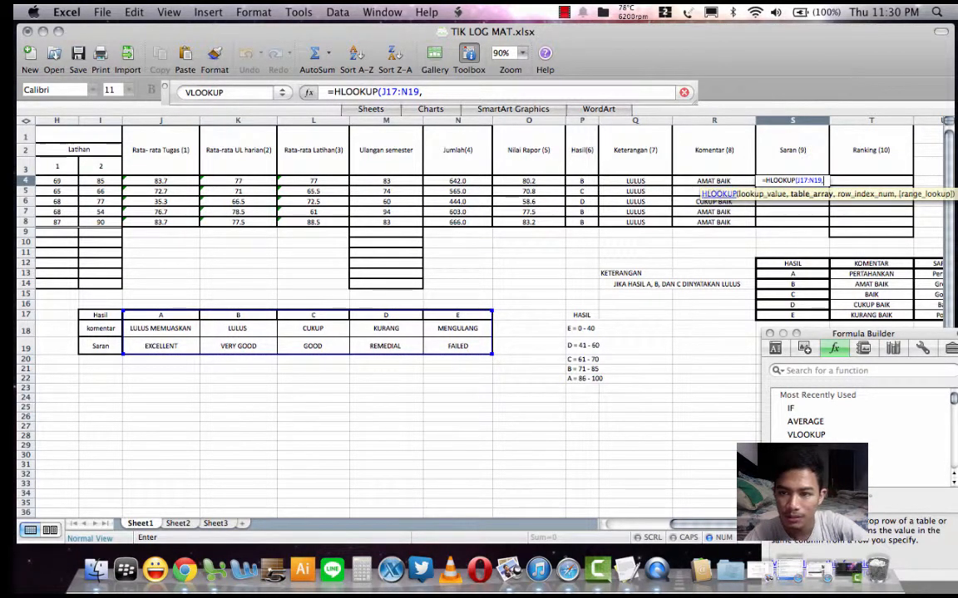
{"action": "type", "text": "3"}
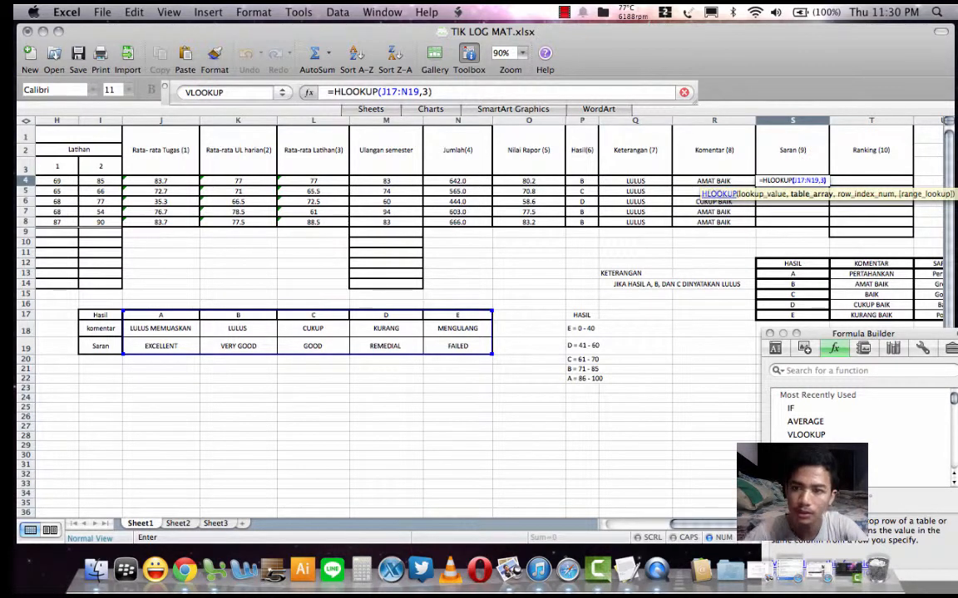
{"action": "type", "text": ")"}
{"action": "key", "text": "Return"}
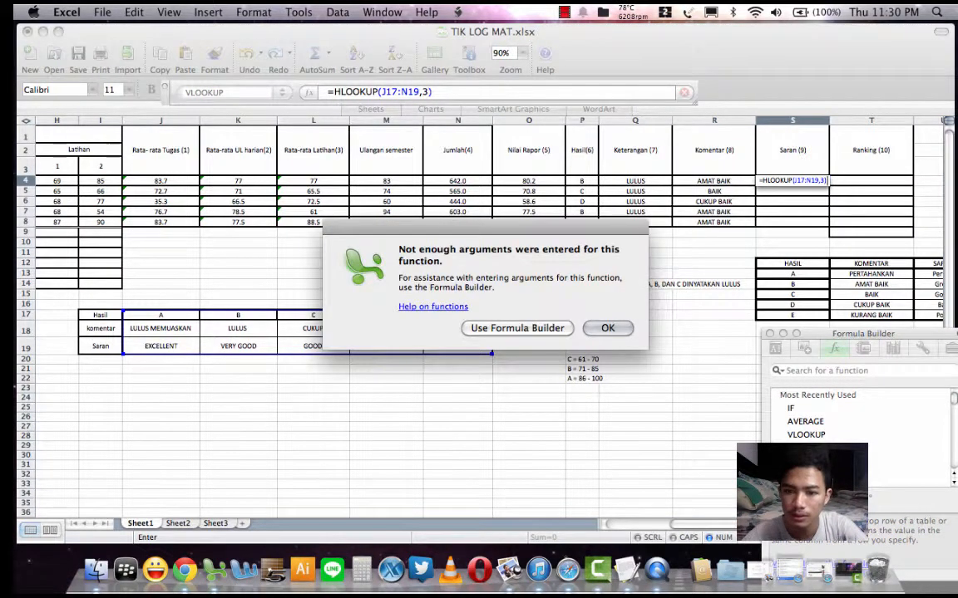
{"action": "key", "text": "Return"}
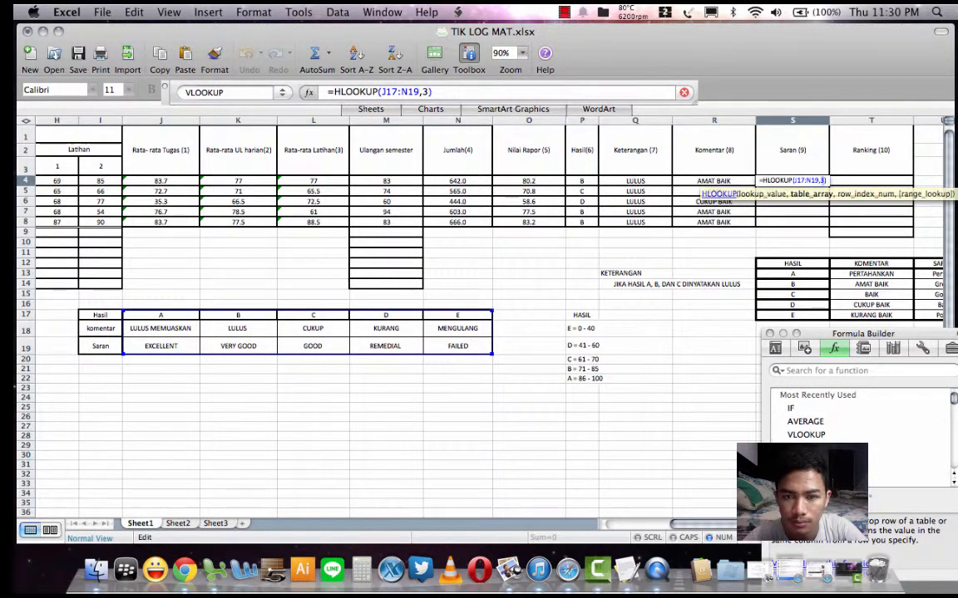
- Insert P4 as the lookup value before J17:N19 in the S4 HLOOKUP and enter the formula
{"action": "left_click", "coordinate": [801, 181]}
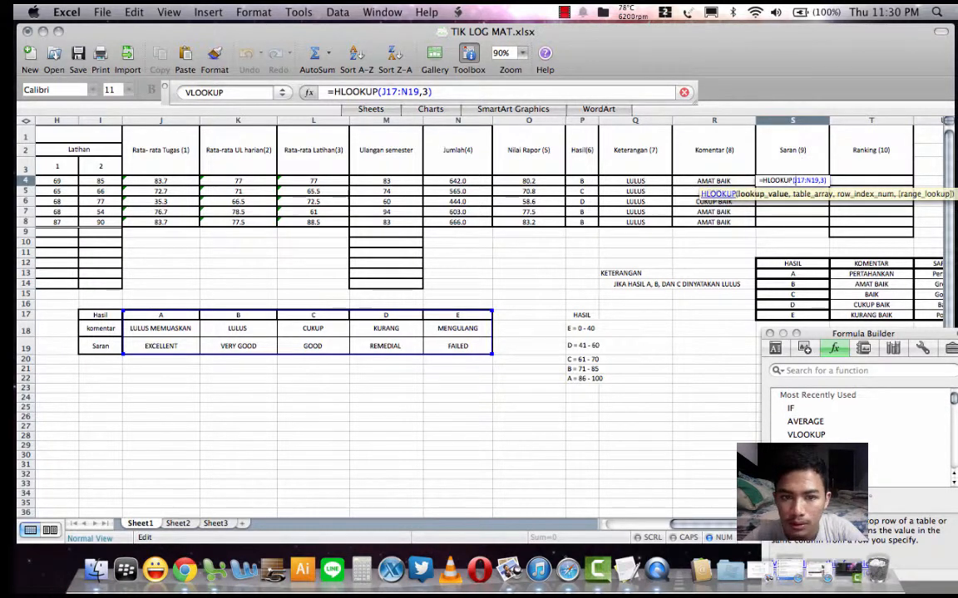
{"action": "left_click", "coordinate": [582, 182]}
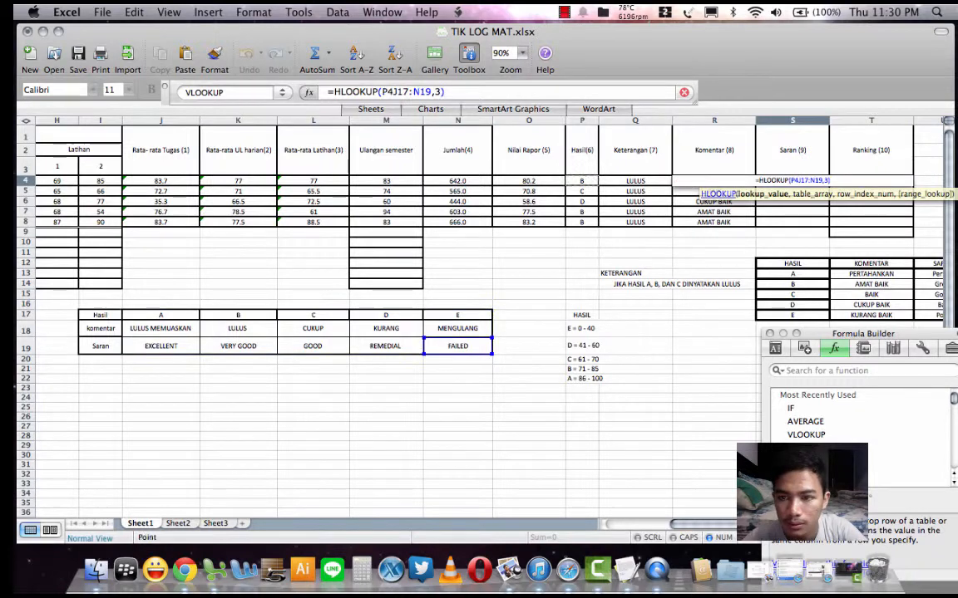
{"action": "type", "text": ","}
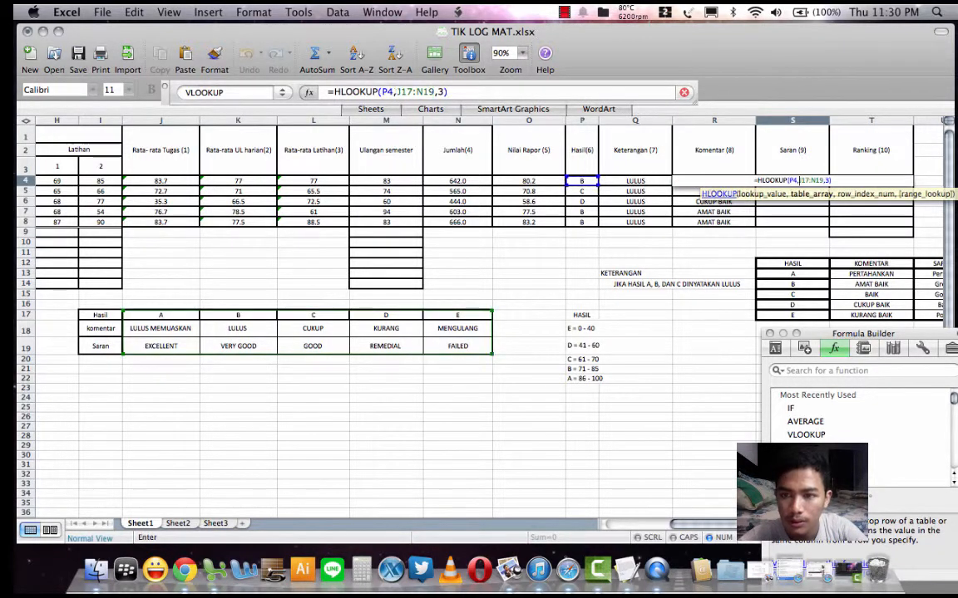
{"action": "key", "text": "Return"}
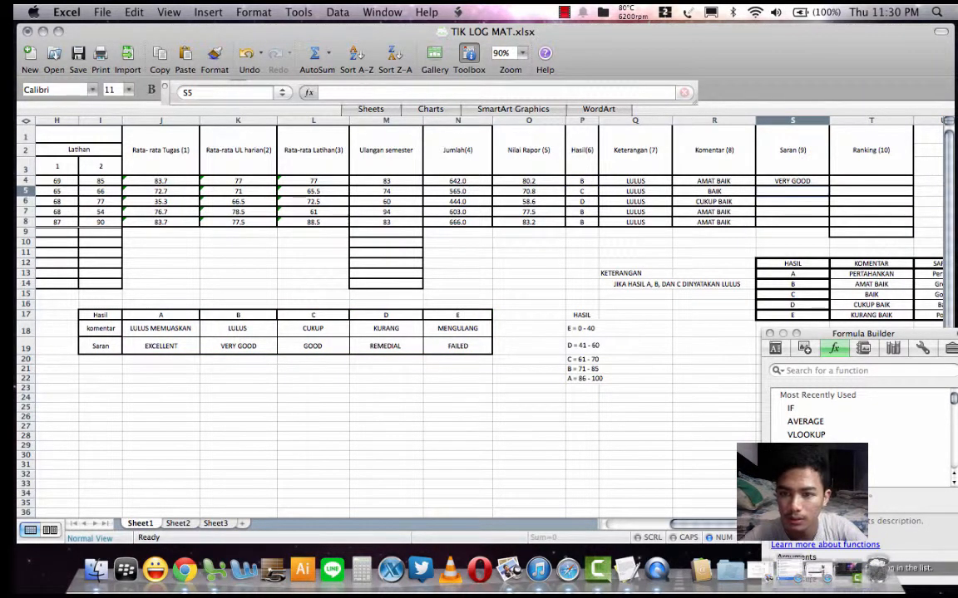
- Fill the S4 HLOOKUP down to S8 and correct the table range in S5 to J17:N19
{"action": "left_click", "coordinate": [792, 181]}
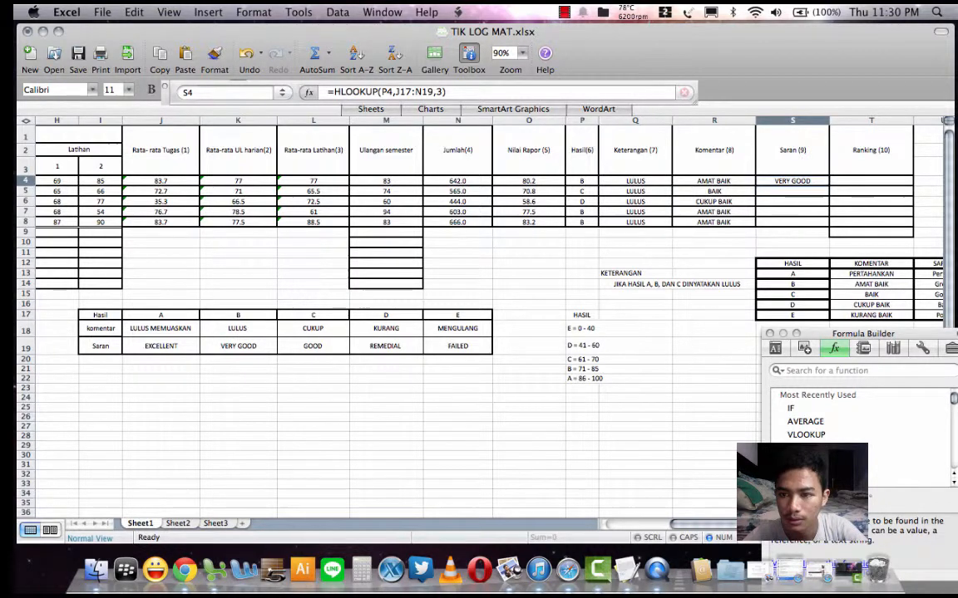
{"action": "left_click_drag", "start_coordinate": [828, 185], "coordinate": [826, 222]}
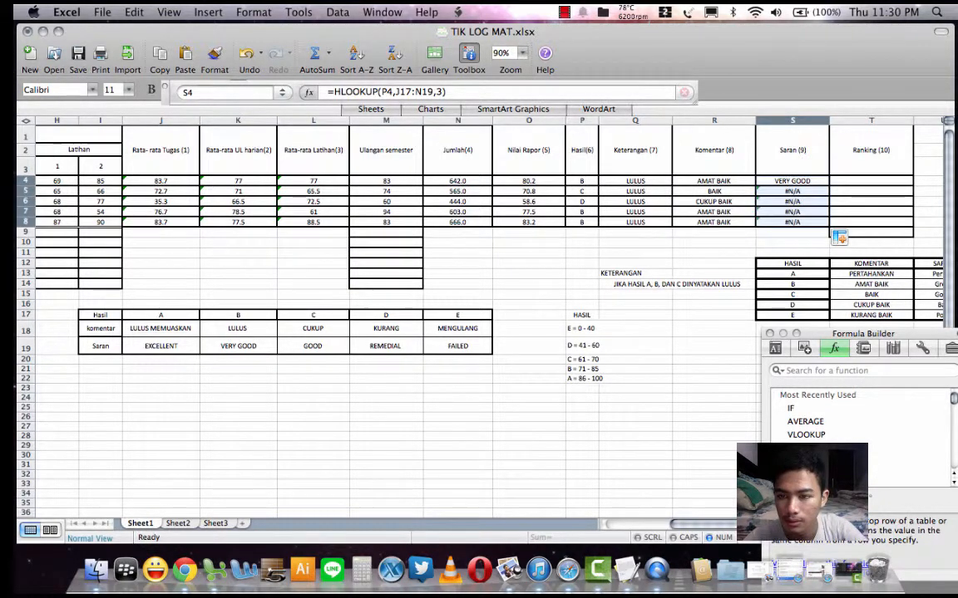
{"action": "double_click", "coordinate": [793, 191]}
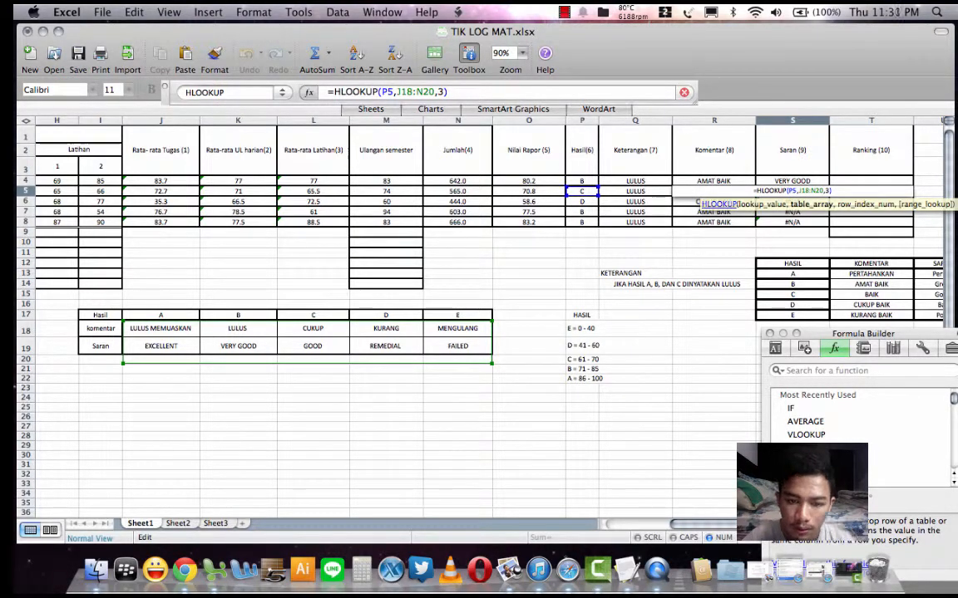
{"action": "left_click_drag", "start_coordinate": [313, 322], "coordinate": [314, 312]}
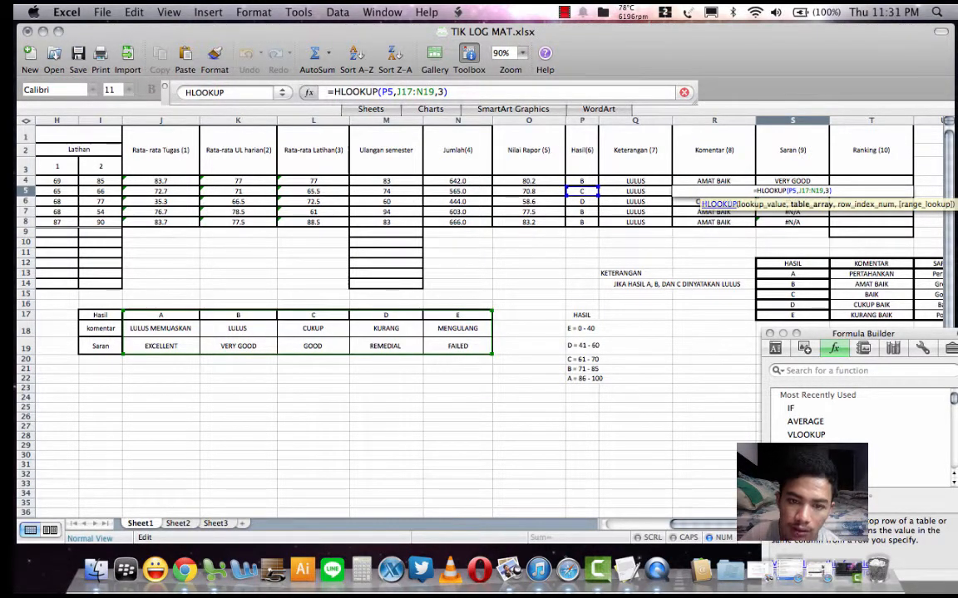
{"action": "key", "text": "Return"}
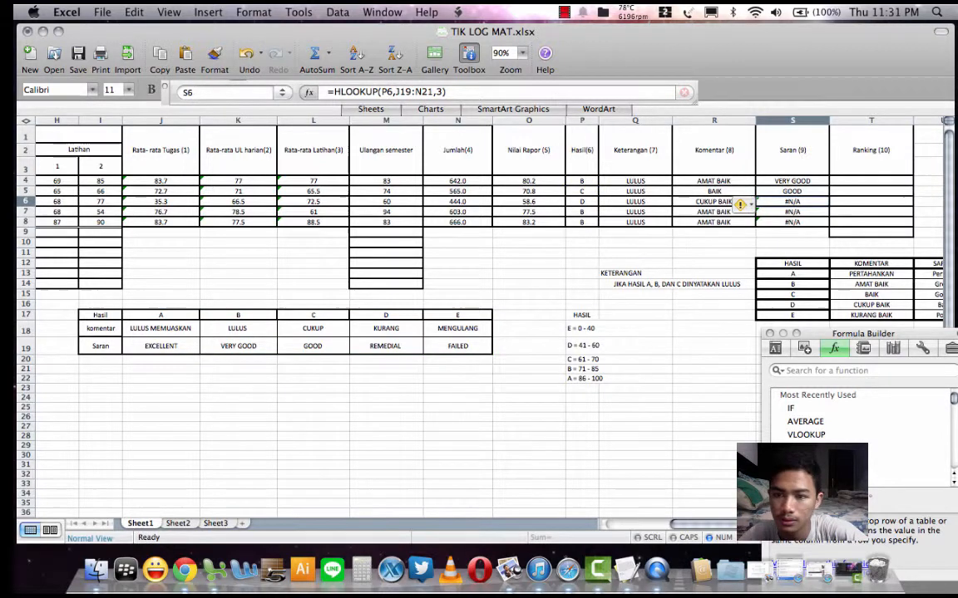
- Correct the table range of the Saran HLOOKUP formulas in S6 and S7 to J17:N19
{"action": "double_click", "coordinate": [792, 202]}
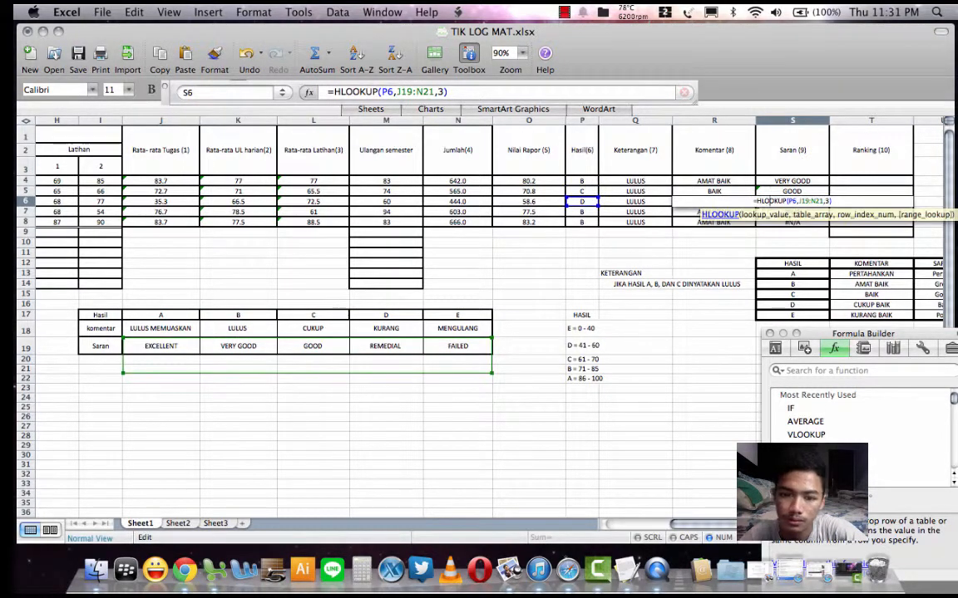
{"action": "left_click_drag", "start_coordinate": [416, 338], "coordinate": [415, 311]}
{"action": "key", "text": "Return"}
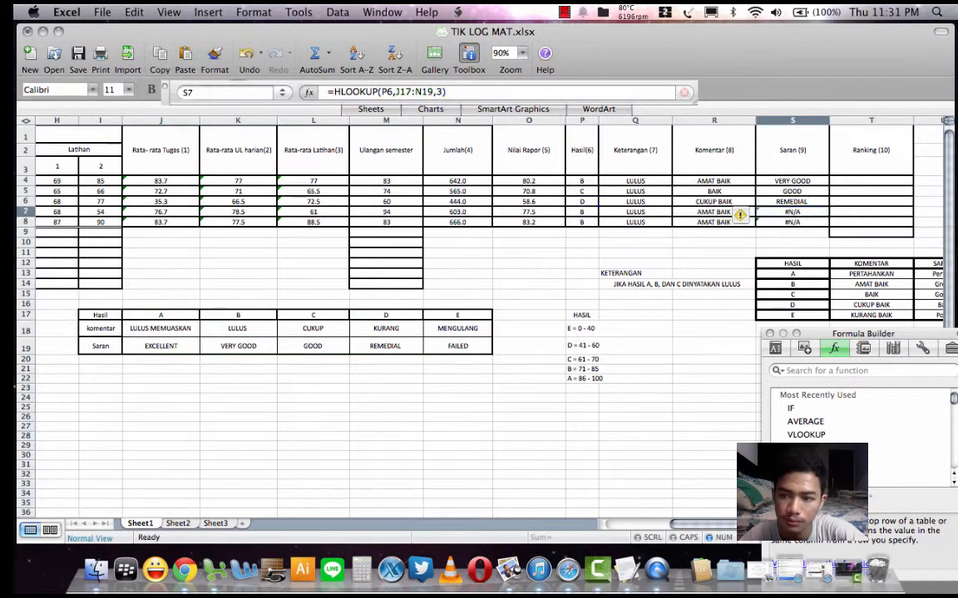
{"action": "key", "text": "Return"}
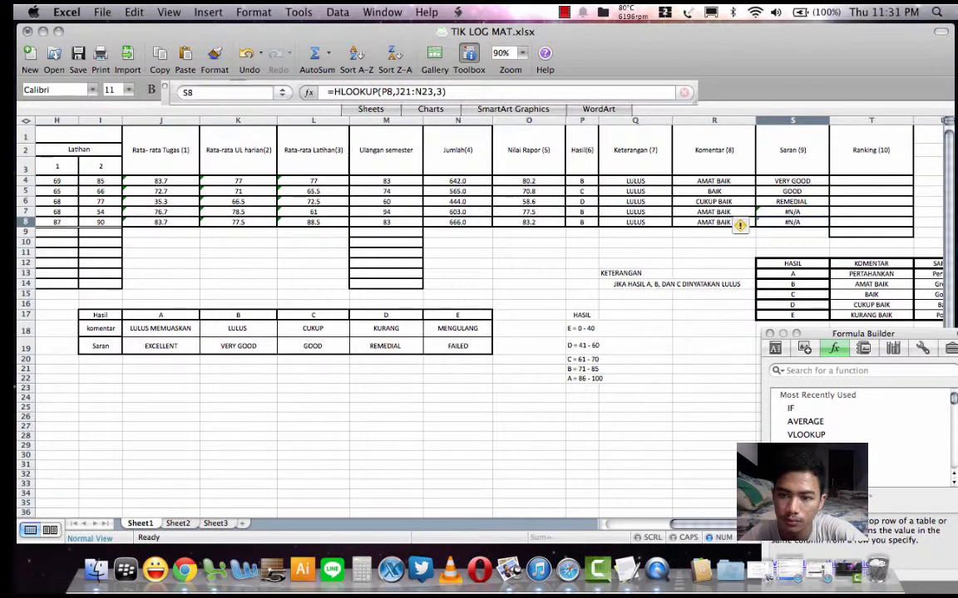
{"action": "key", "text": "Up"}
{"action": "key", "text": "Down"}
{"action": "double_click", "coordinate": [801, 212]}
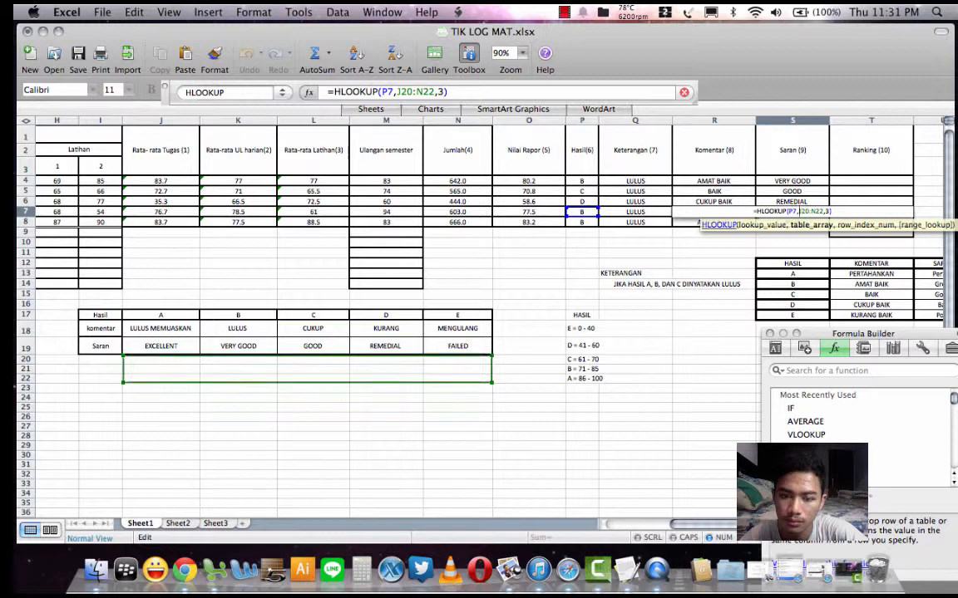
{"action": "left_click_drag", "start_coordinate": [416, 356], "coordinate": [416, 312]}
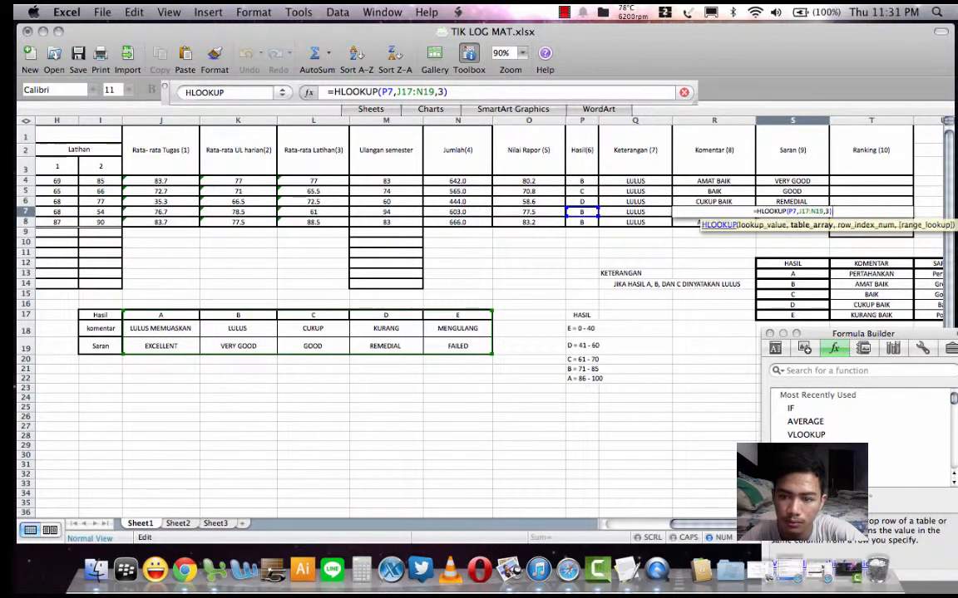
{"action": "key", "text": "Return"}
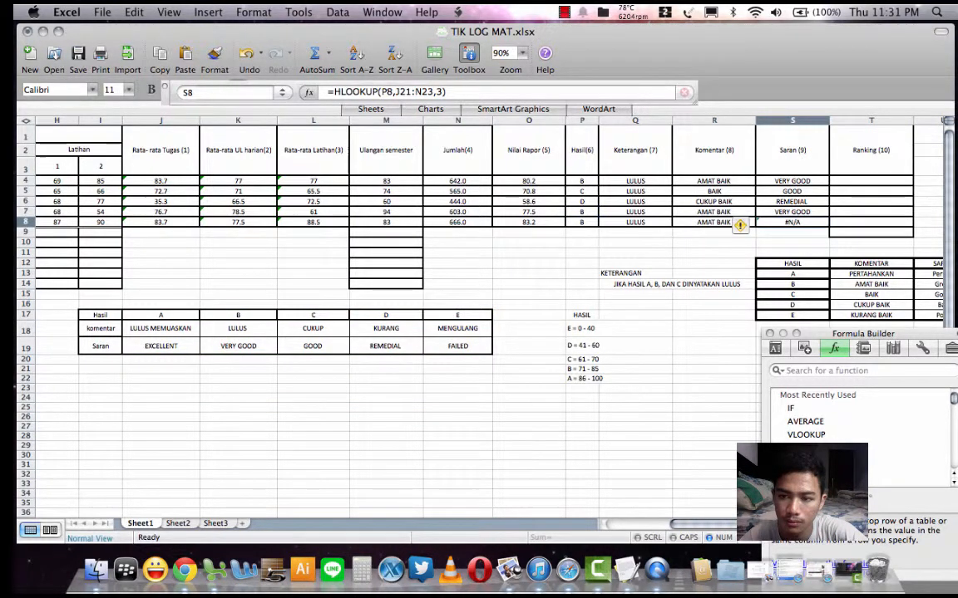
- Correct the table range of the last Saran HLOOKUP in S8 to J17:N19
{"action": "double_click", "coordinate": [806, 222]}
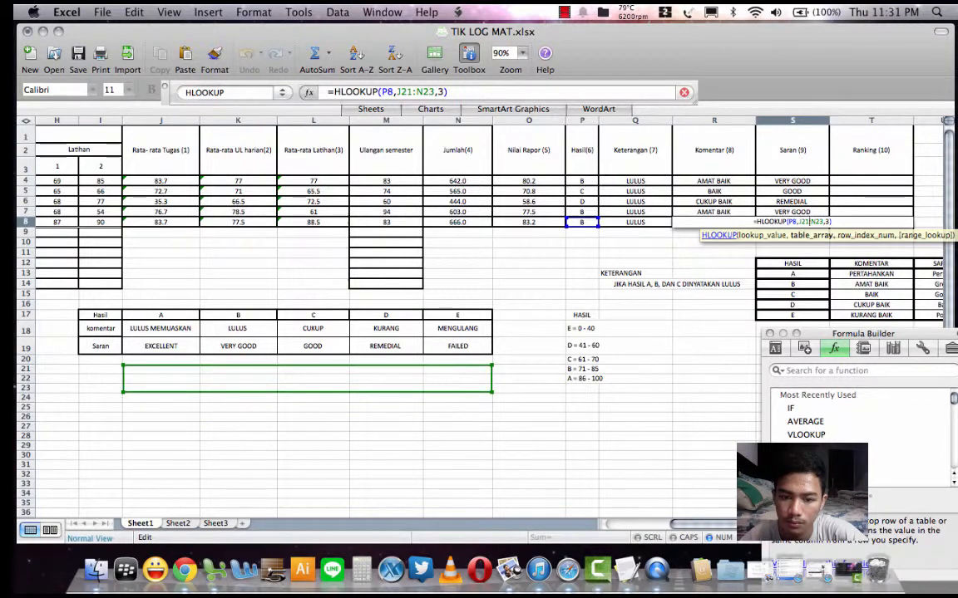
{"action": "left_click_drag", "start_coordinate": [415, 364], "coordinate": [415, 310]}
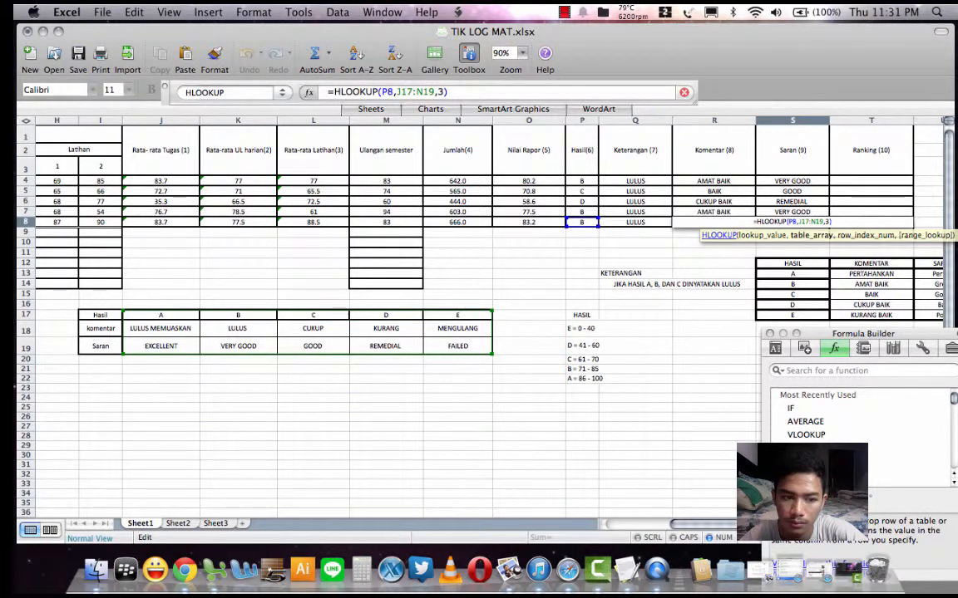
{"action": "key", "text": "Return"}
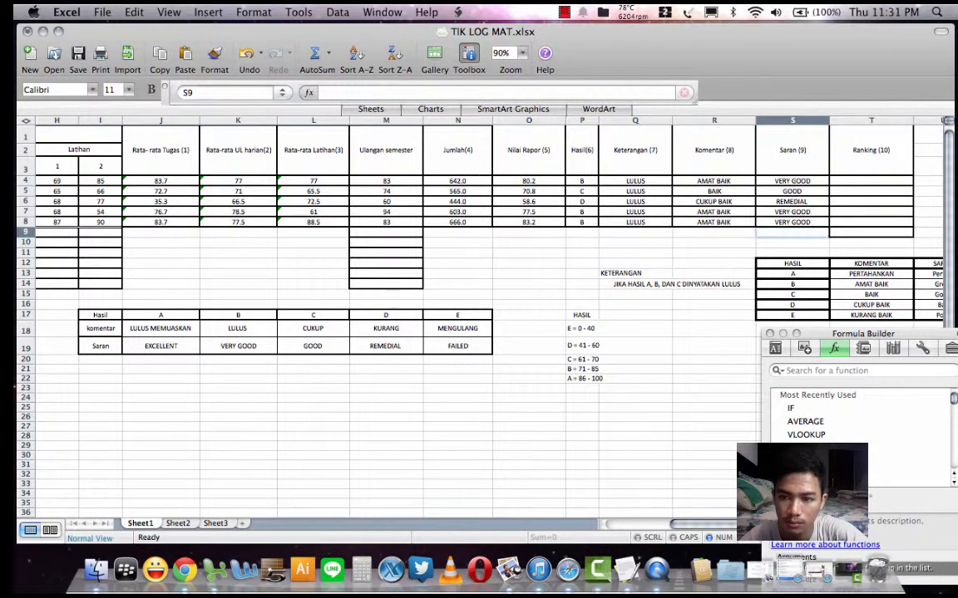
{"action": "double_click", "coordinate": [792, 222]}
{"action": "key", "text": "Return"}
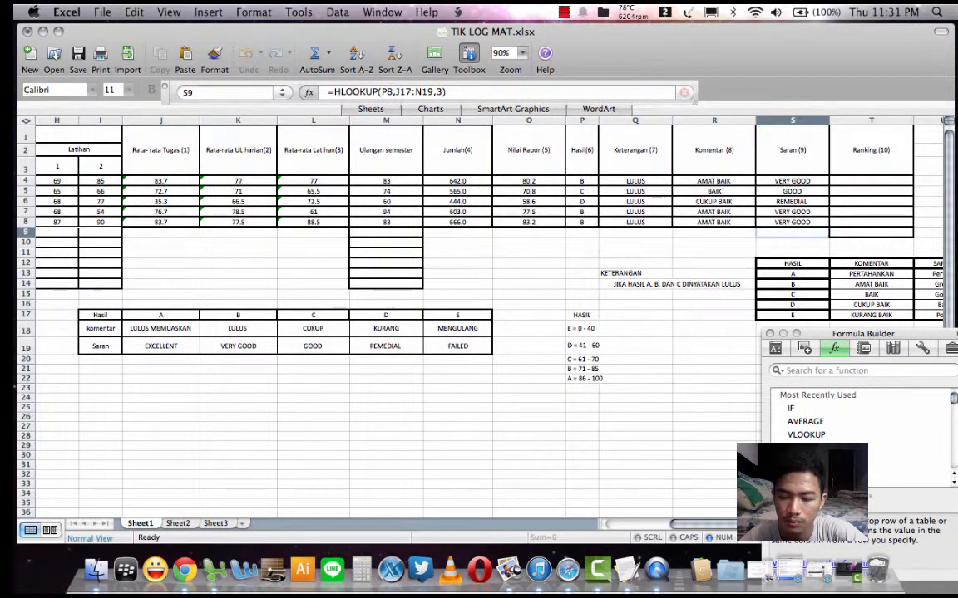
- Enter a RANK formula in Ranking cell T4 that ranks O4 within the Nilai Rapor range O4:O8
{"action": "left_click_drag", "start_coordinate": [707, 524], "coordinate": [724, 525]}
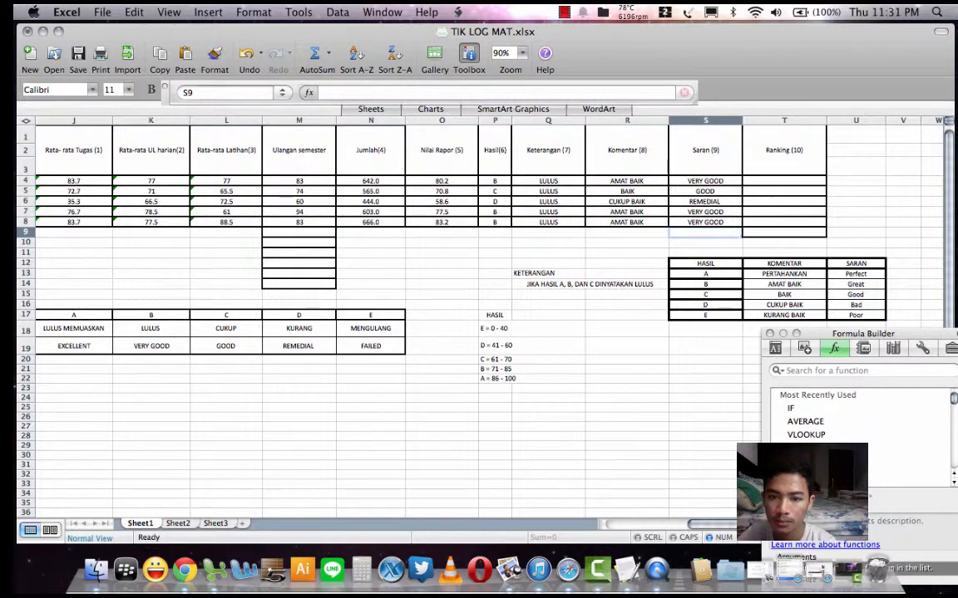
{"action": "double_click", "coordinate": [784, 181]}
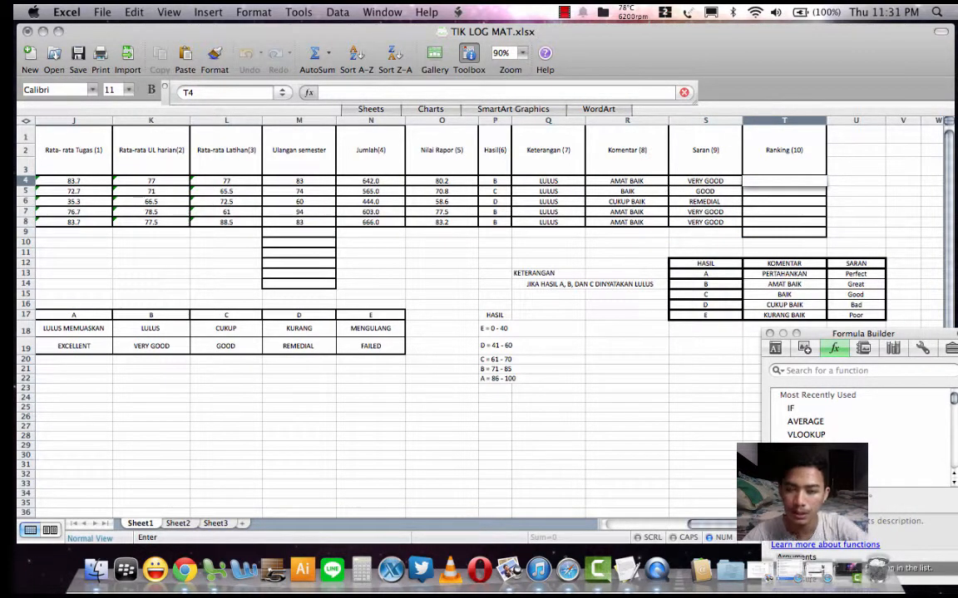
{"action": "type", "text": "="}
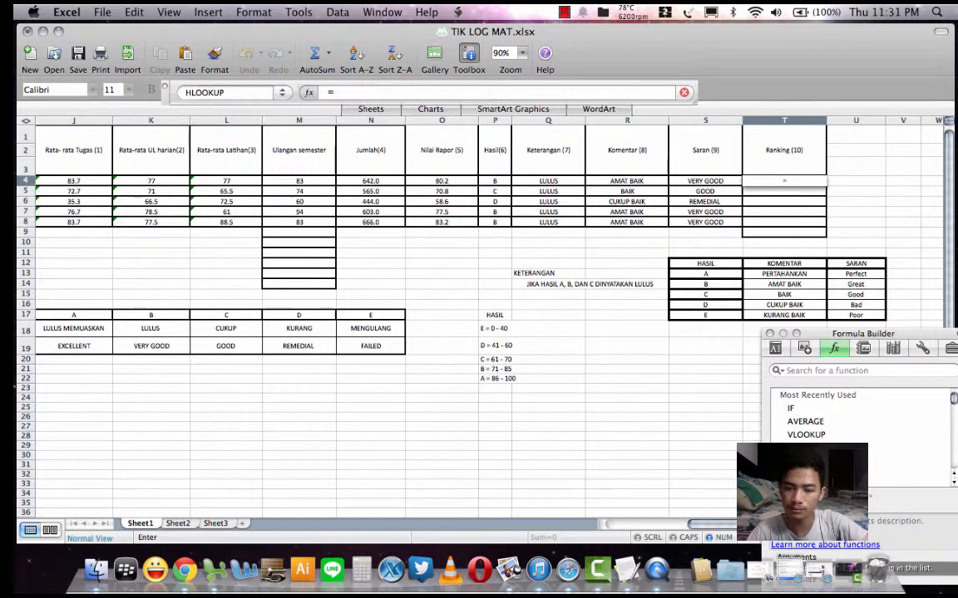
{"action": "type", "text": "RANK"}
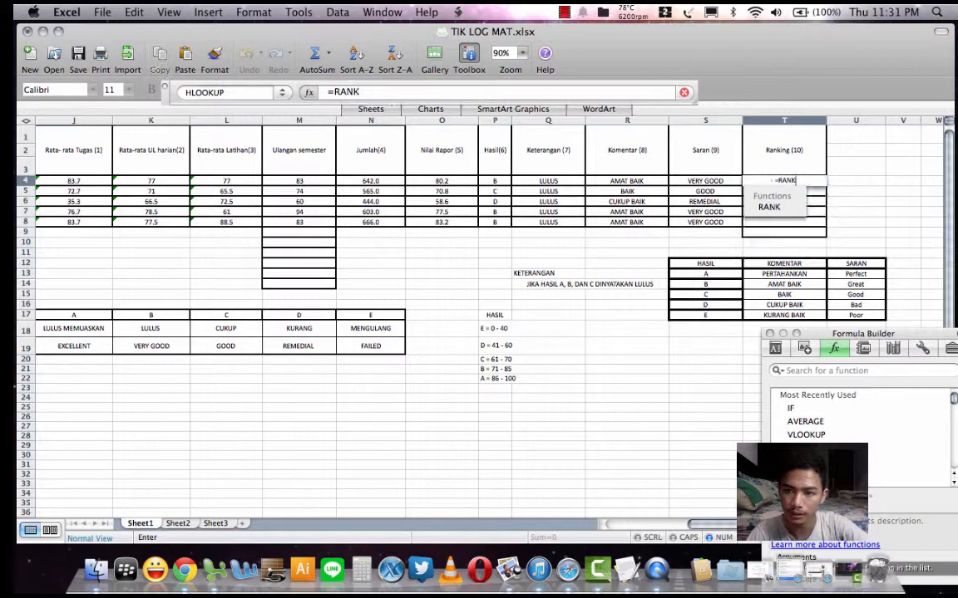
{"action": "type", "text": "("}
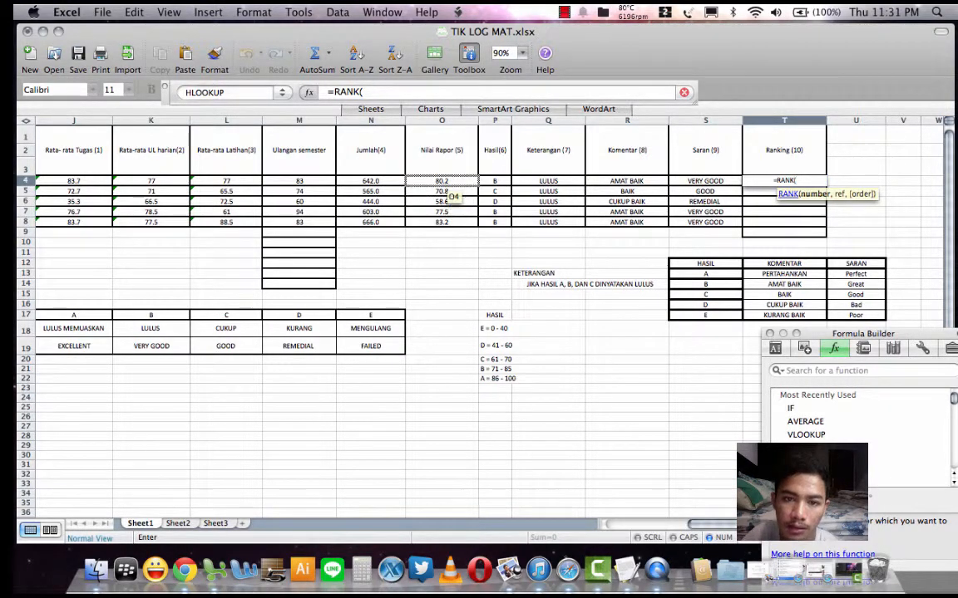
{"action": "left_click", "coordinate": [441, 181]}
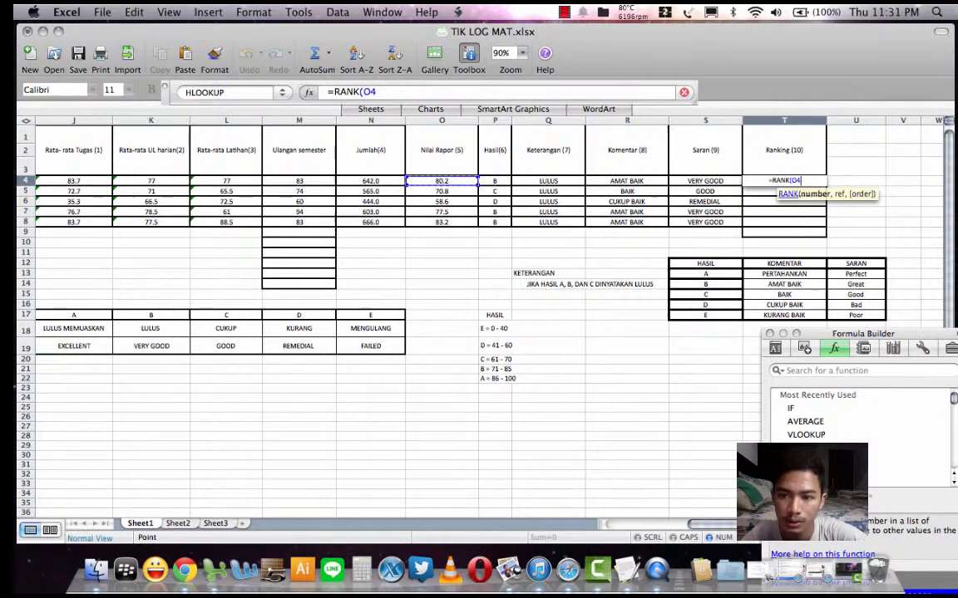
{"action": "type", "text": ","}
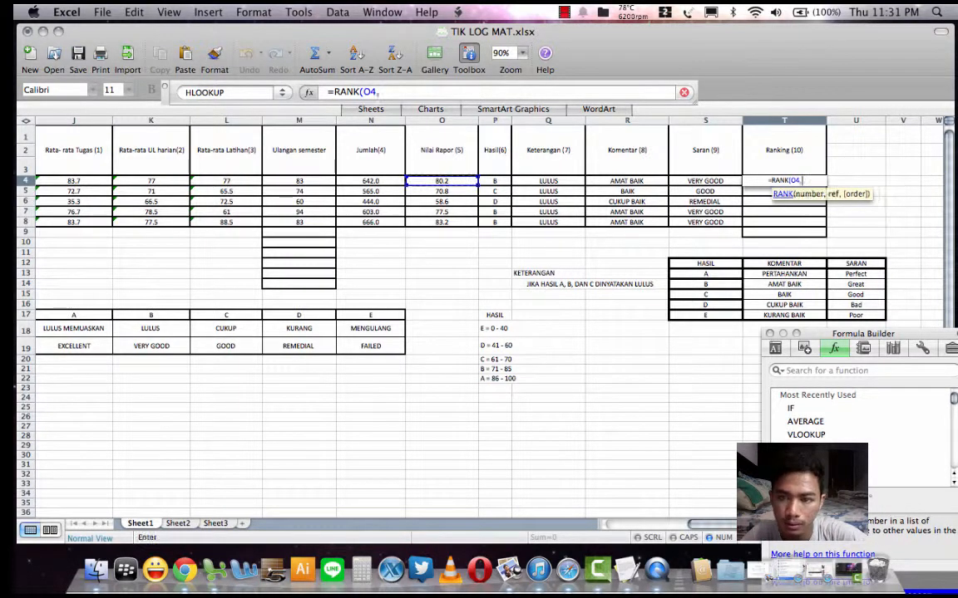
{"action": "left_click_drag", "start_coordinate": [441, 181], "coordinate": [447, 222]}
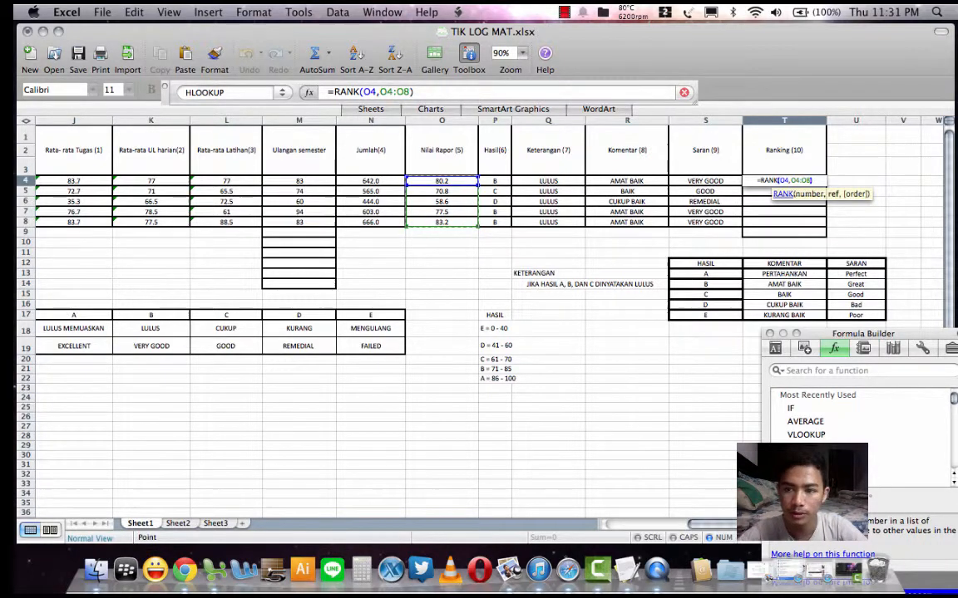
{"action": "key", "text": "Return"}
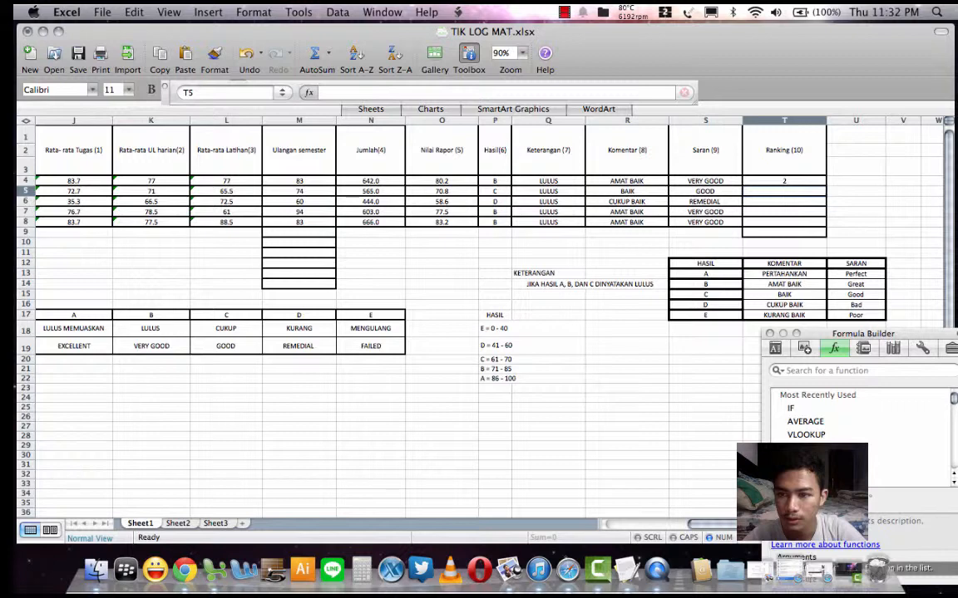
- Fill the T4 RANK formula down to T8 and correct the reference range in T5 to O4:O8
{"action": "left_click", "coordinate": [783, 180]}
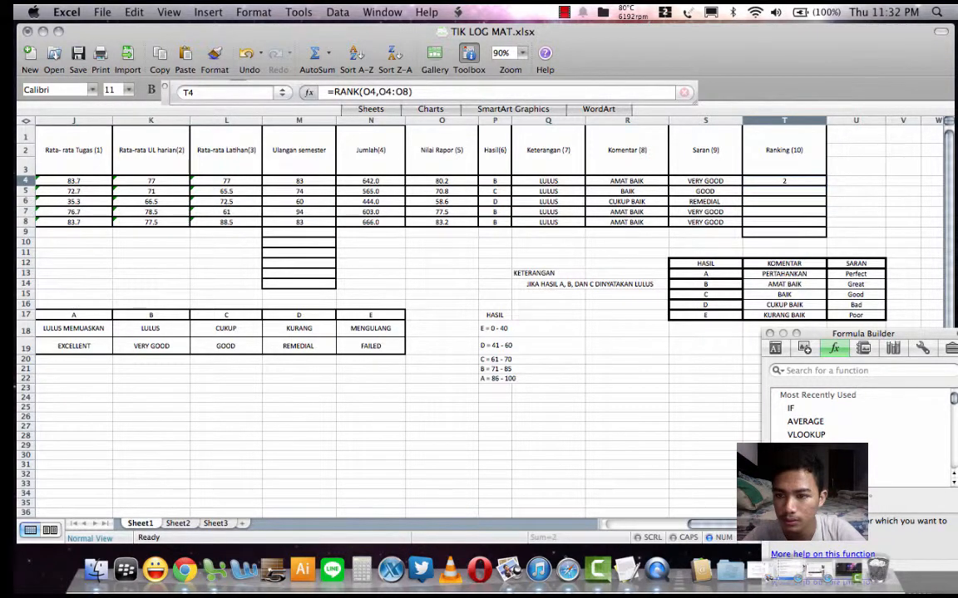
{"action": "left_click_drag", "start_coordinate": [826, 186], "coordinate": [826, 222]}
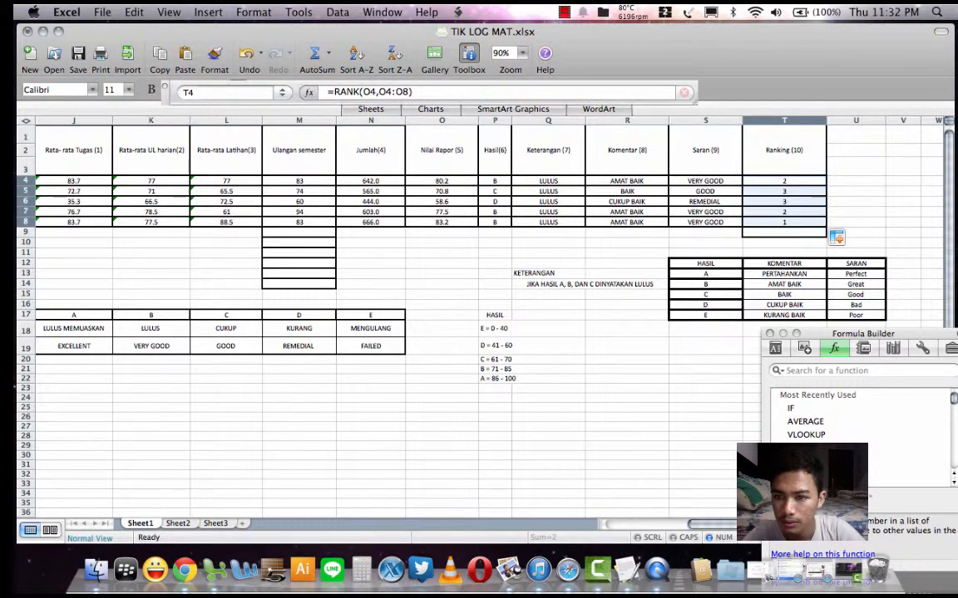
{"action": "left_click", "coordinate": [784, 191]}
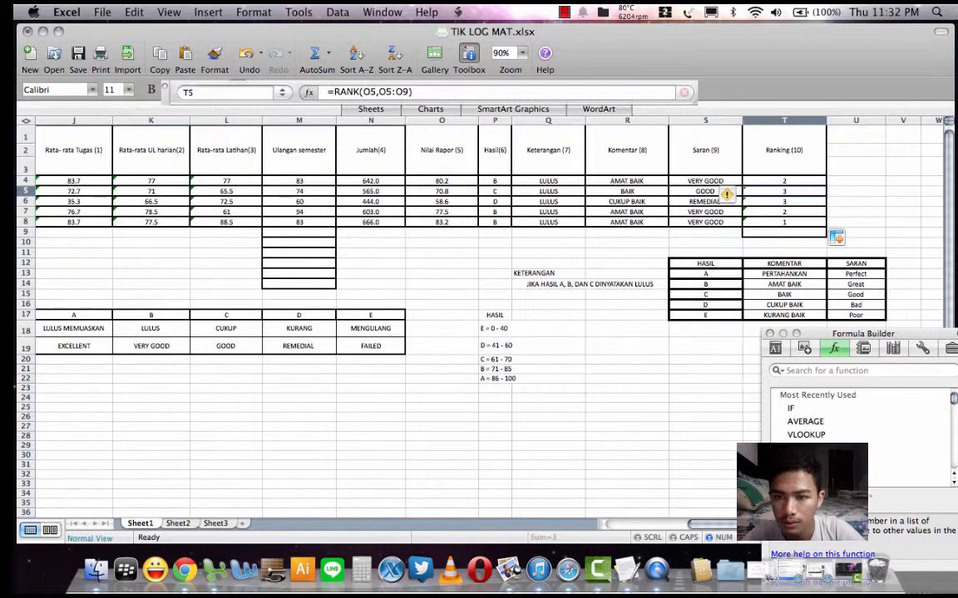
{"action": "double_click", "coordinate": [802, 191]}
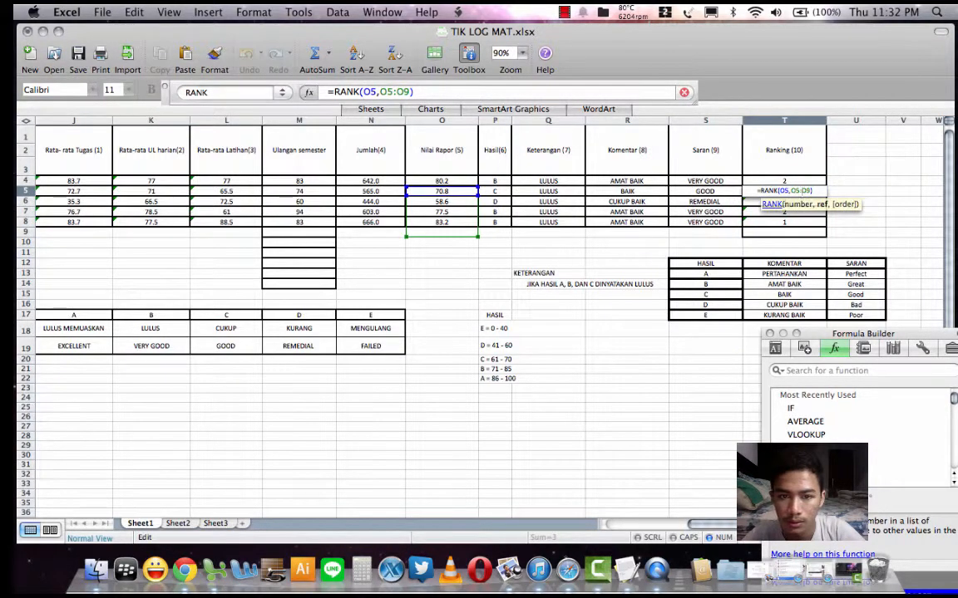
{"action": "left_click_drag", "start_coordinate": [478, 212], "coordinate": [478, 201]}
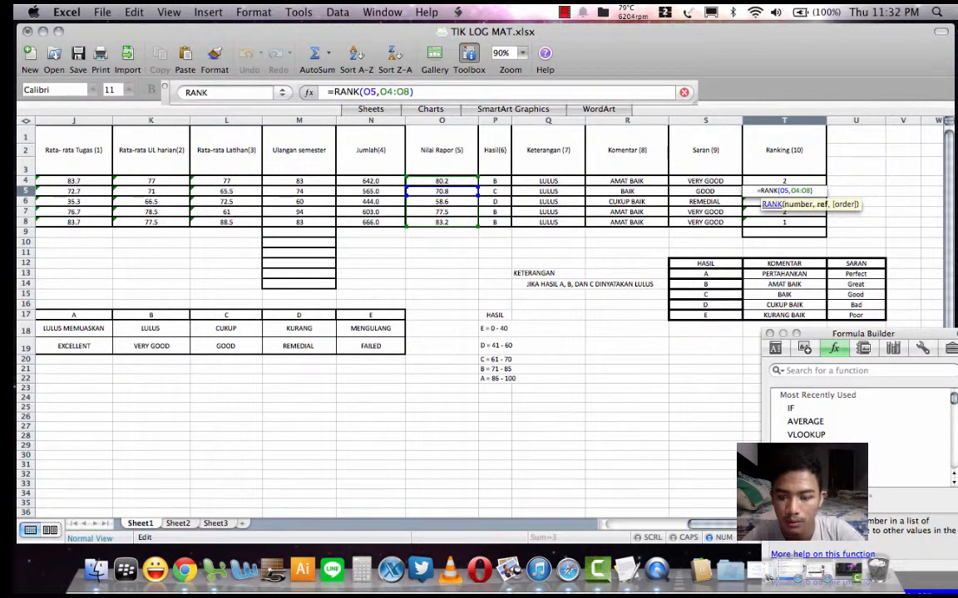
{"action": "key", "text": "Return"}
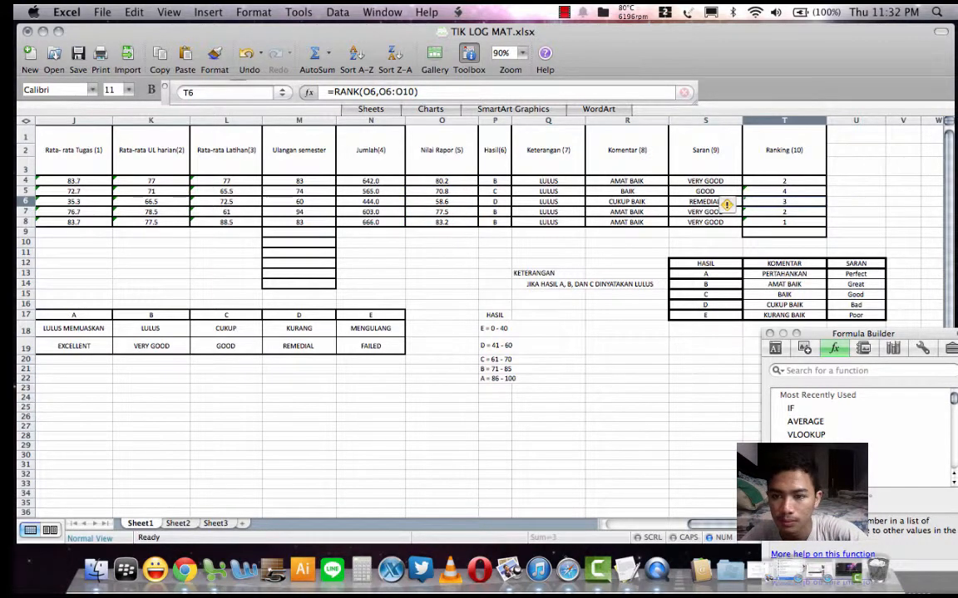
- Correct the reference range of the Ranking formulas in T6 and T7 to O4:O8
{"action": "double_click", "coordinate": [798, 202]}
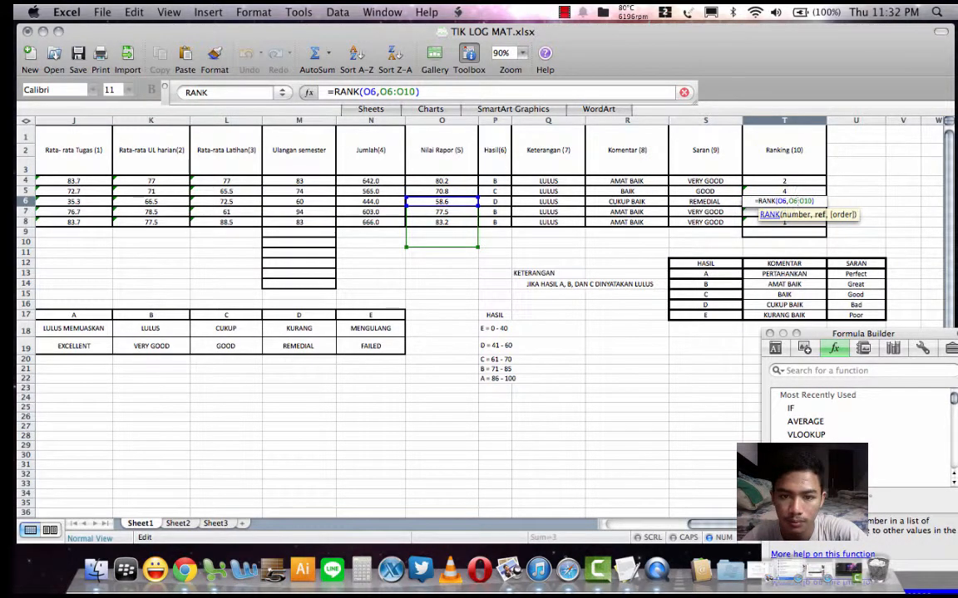
{"action": "left_click_drag", "start_coordinate": [478, 222], "coordinate": [478, 201]}
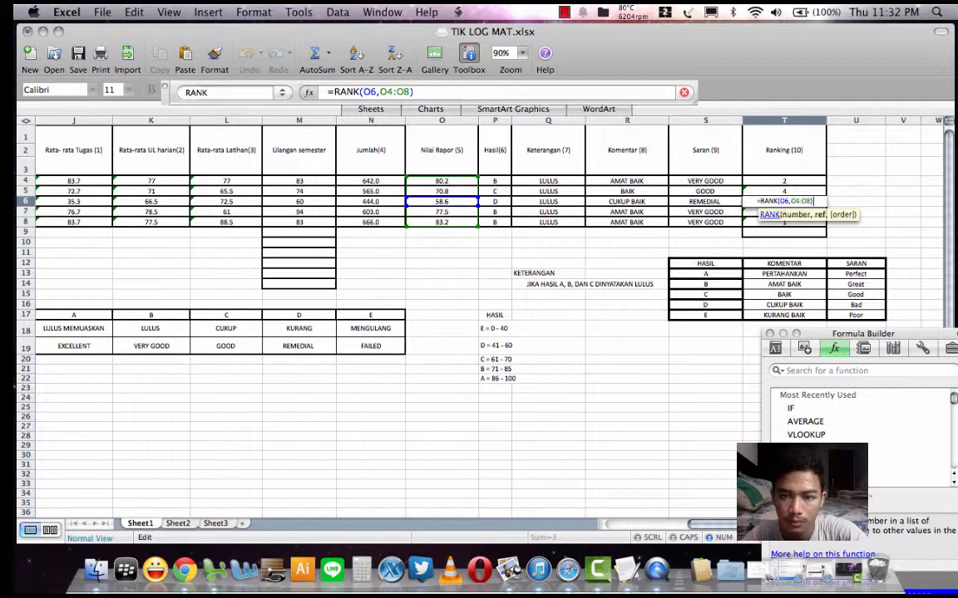
{"action": "key", "text": "Return"}
{"action": "double_click", "coordinate": [784, 212]}
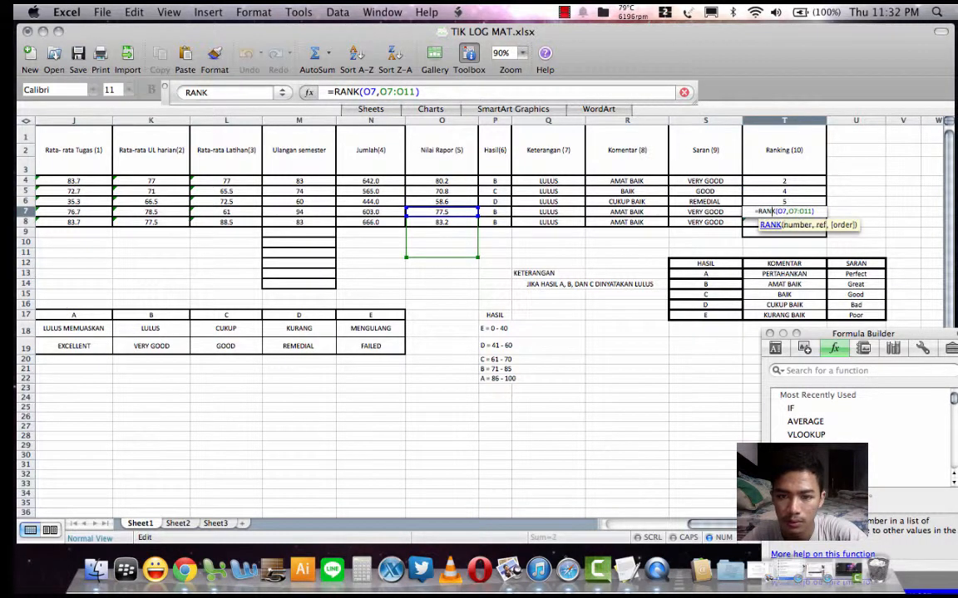
{"action": "left_click_drag", "start_coordinate": [478, 233], "coordinate": [478, 202]}
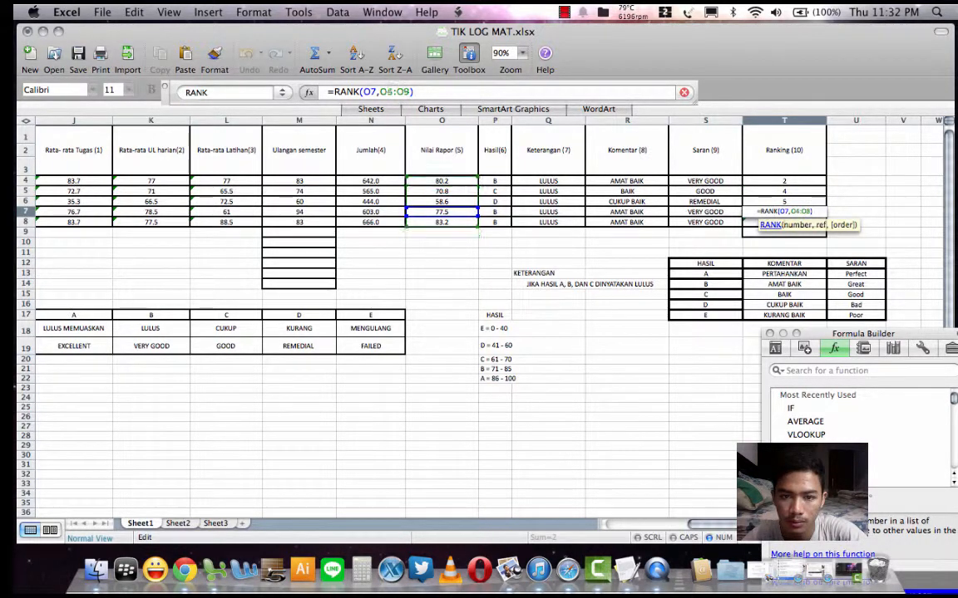
{"action": "key", "text": "Return"}
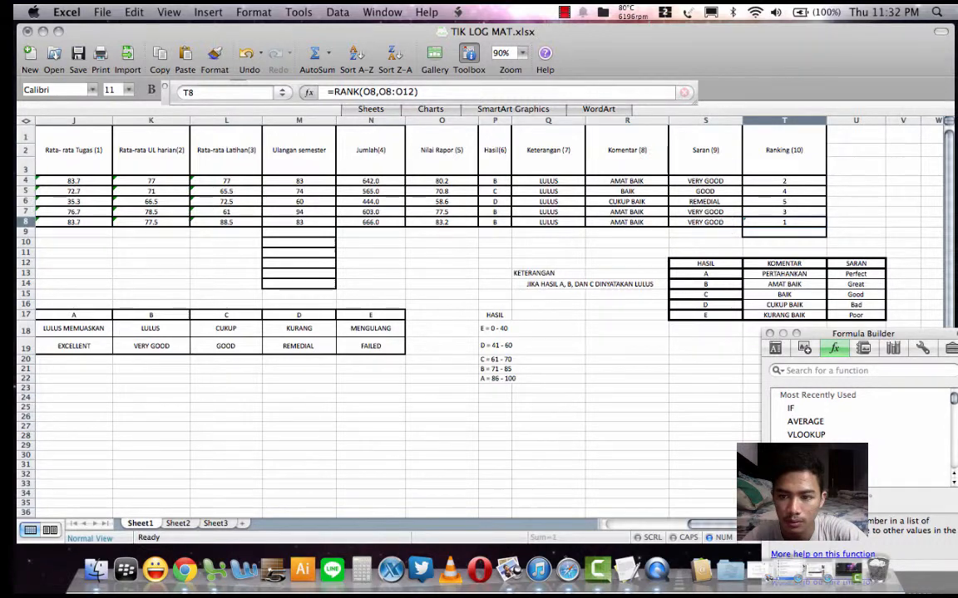
- Correct the reference range of the Ranking formula in T8 to O4:O8
{"action": "left_click", "coordinate": [783, 253]}
{"action": "double_click", "coordinate": [784, 222]}
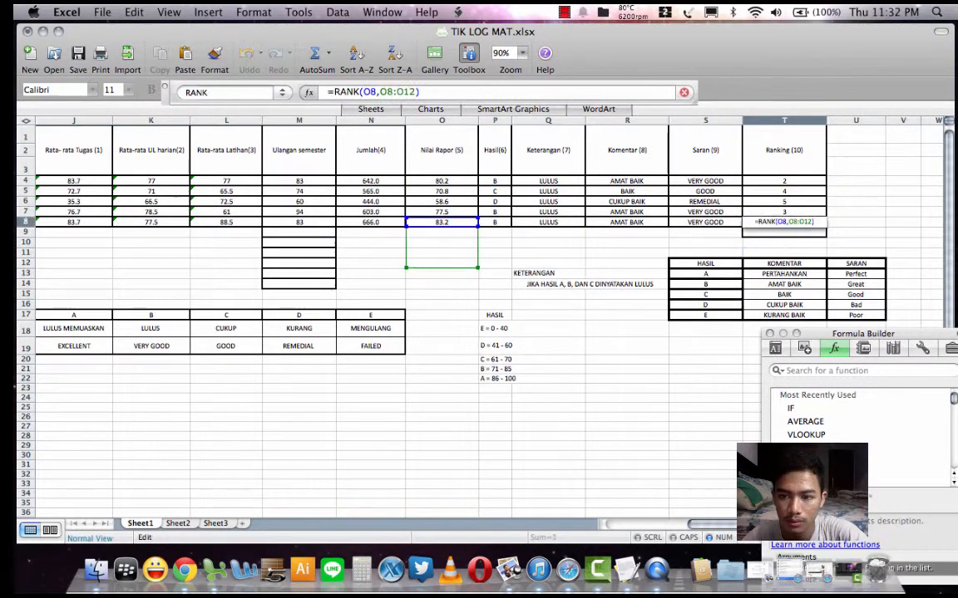
{"action": "left_click_drag", "start_coordinate": [478, 243], "coordinate": [478, 202]}
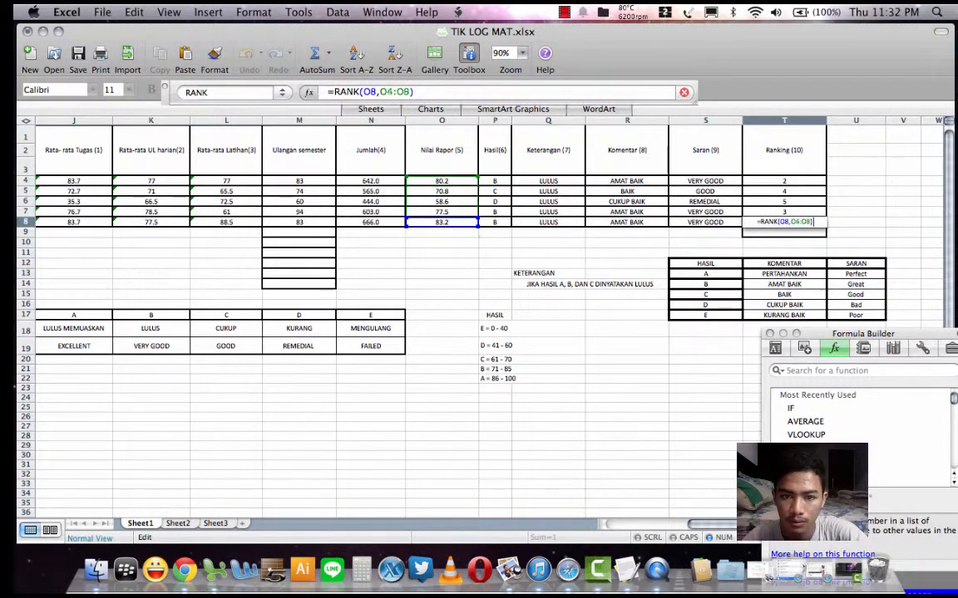
{"action": "key", "text": "Return"}
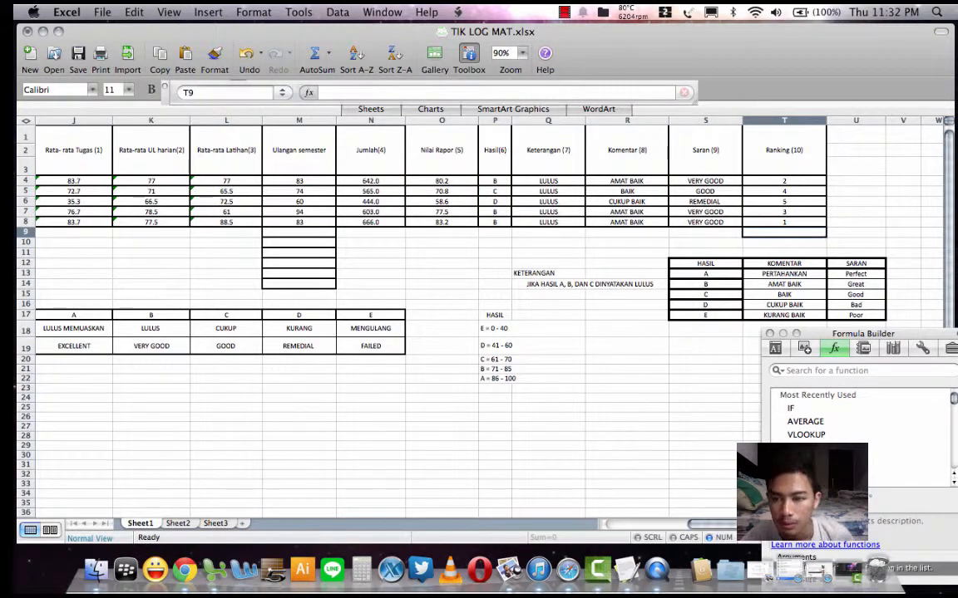
- Enter =SUM(C4:C8) in Jumlah cell C9 and fill it across the row to I9
{"action": "left_click_drag", "start_coordinate": [758, 525], "coordinate": [682, 524]}
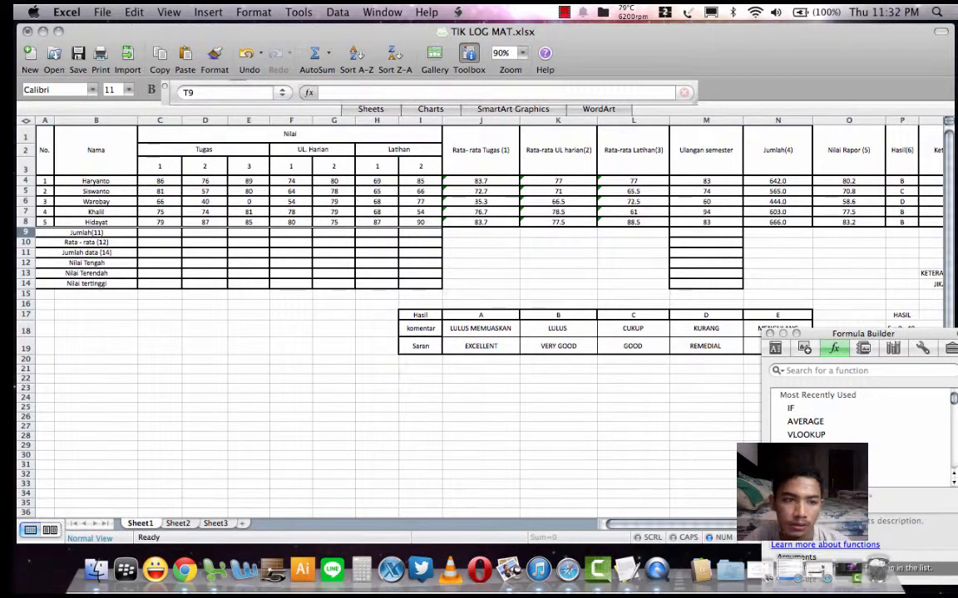
{"action": "double_click", "coordinate": [160, 232]}
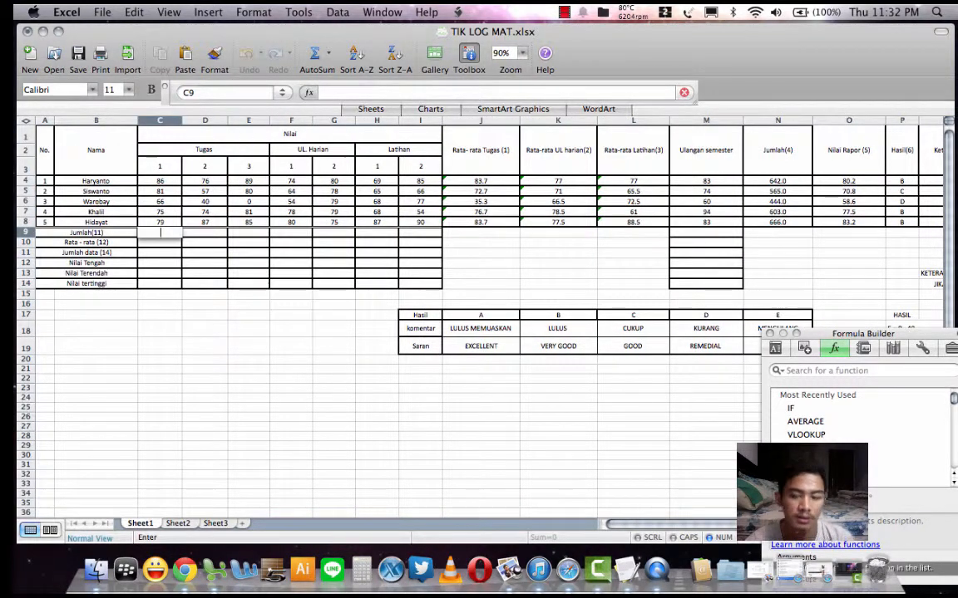
{"action": "type", "text": "=SU"}
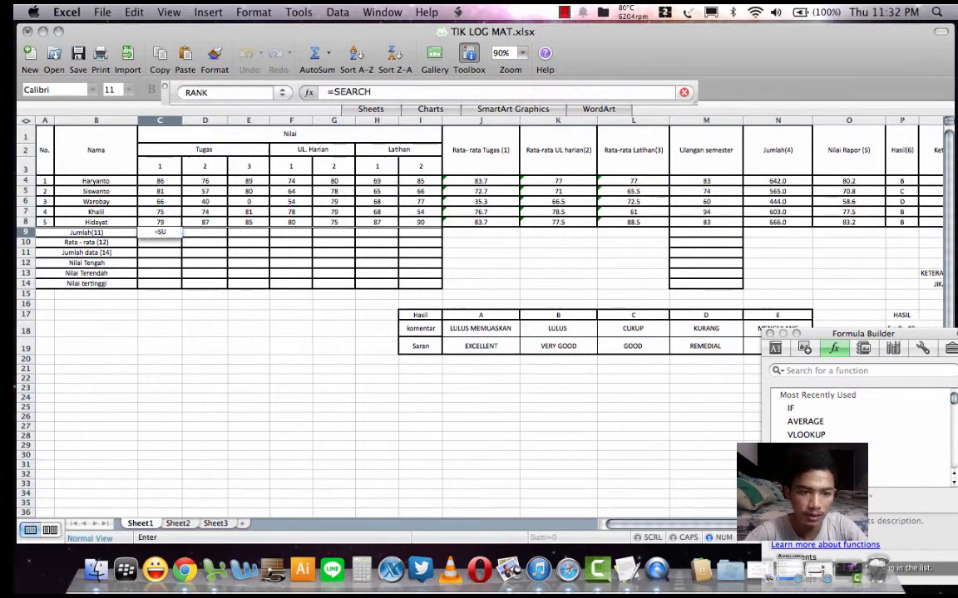
{"action": "type", "text": "M("}
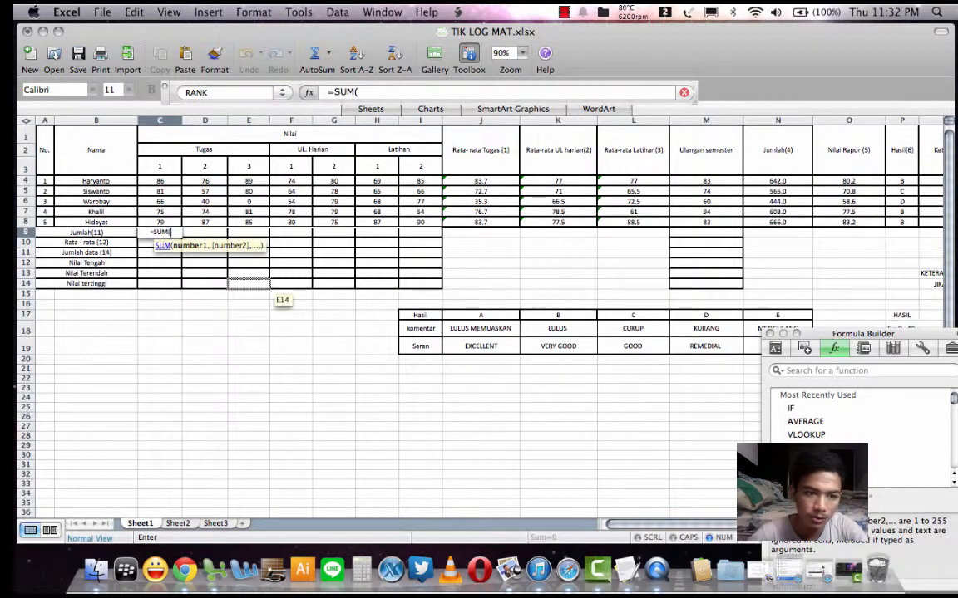
{"action": "left_click_drag", "start_coordinate": [160, 180], "coordinate": [187, 227]}
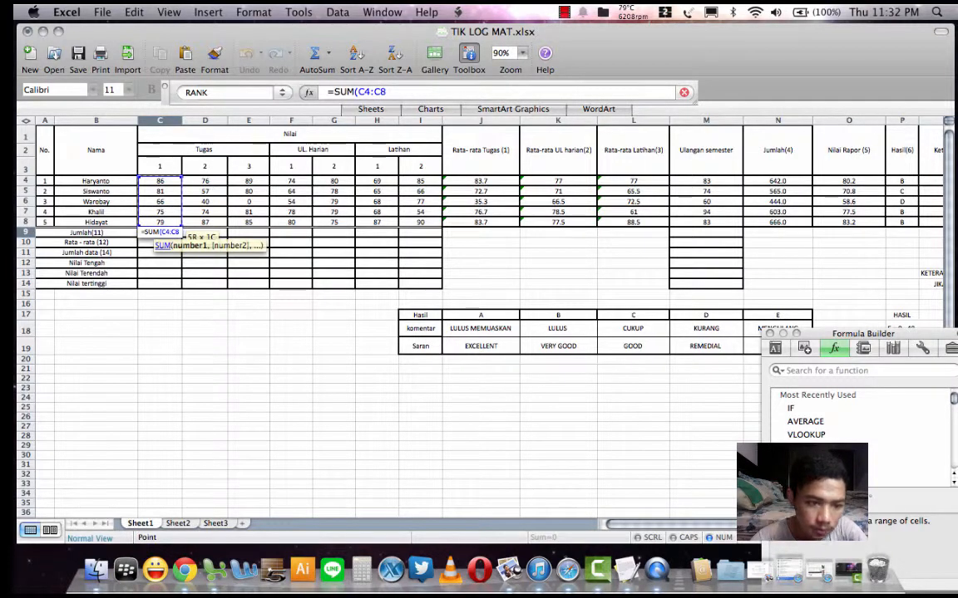
{"action": "type", "text": ")"}
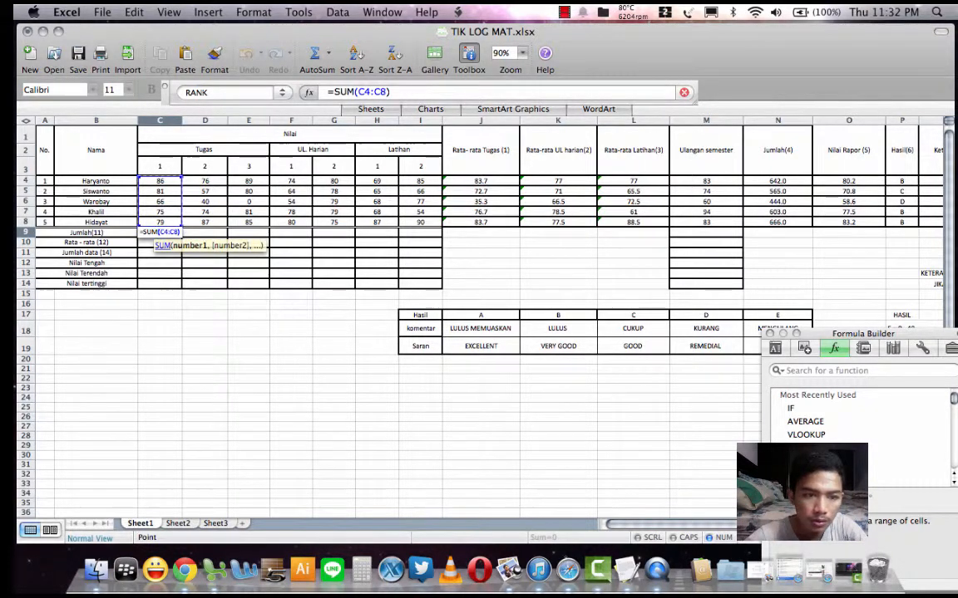
{"action": "key", "text": "Return"}
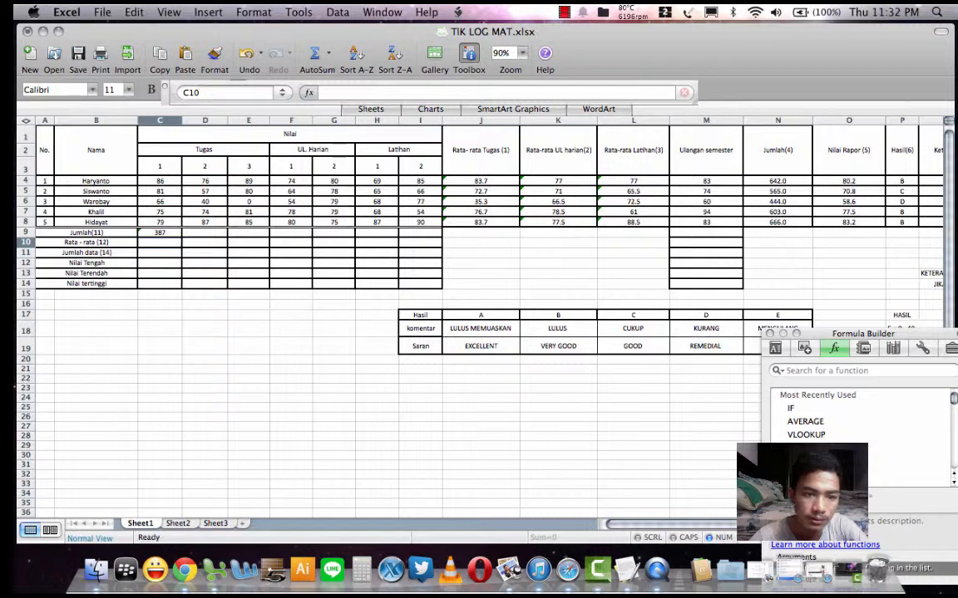
{"action": "left_click", "coordinate": [160, 233]}
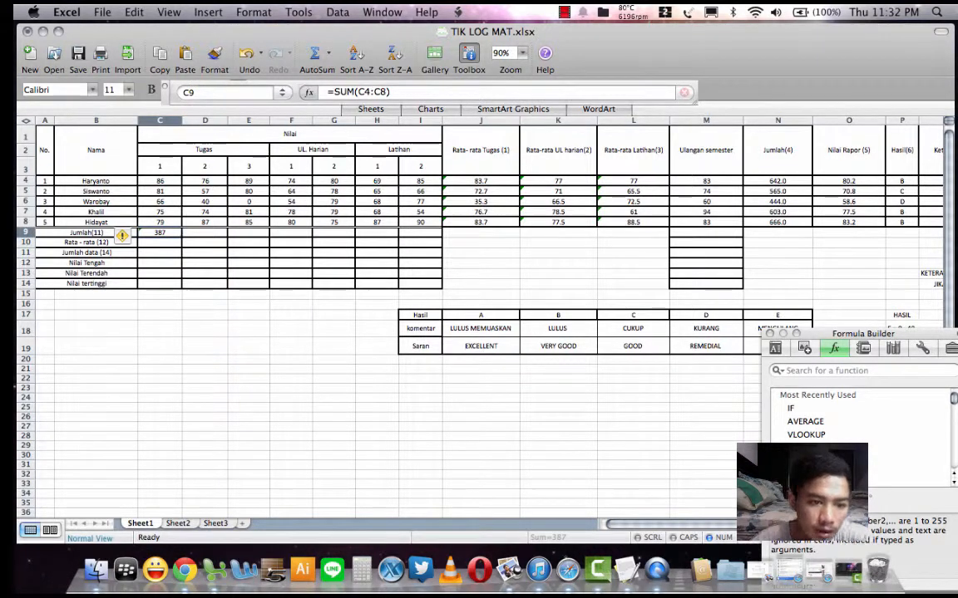
{"action": "left_click_drag", "start_coordinate": [181, 238], "coordinate": [399, 238]}
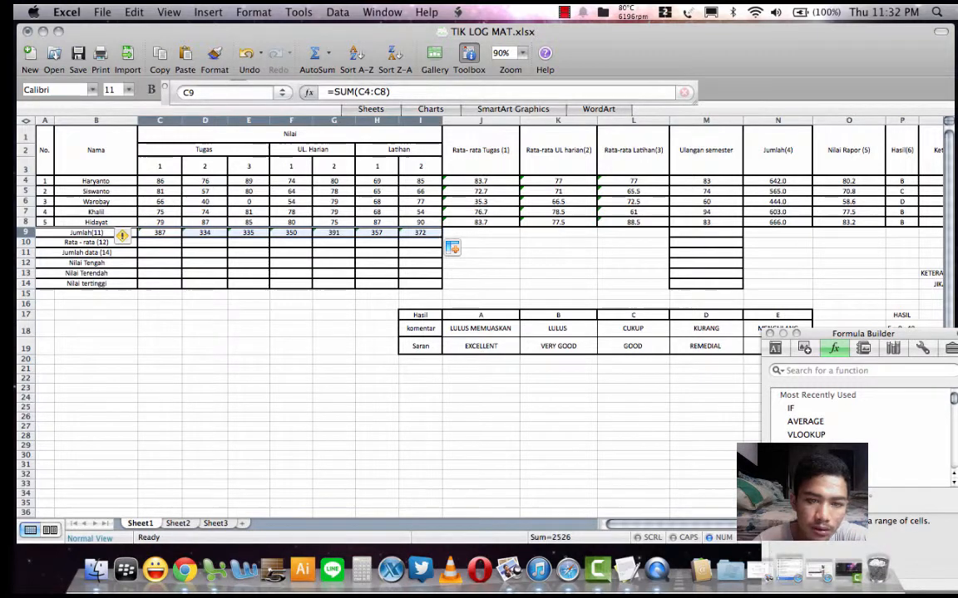
- Enter a SUM formula over M4:M8 in the Jumlah cell M9 of the Ulangan semester column
{"action": "left_click", "coordinate": [705, 232]}
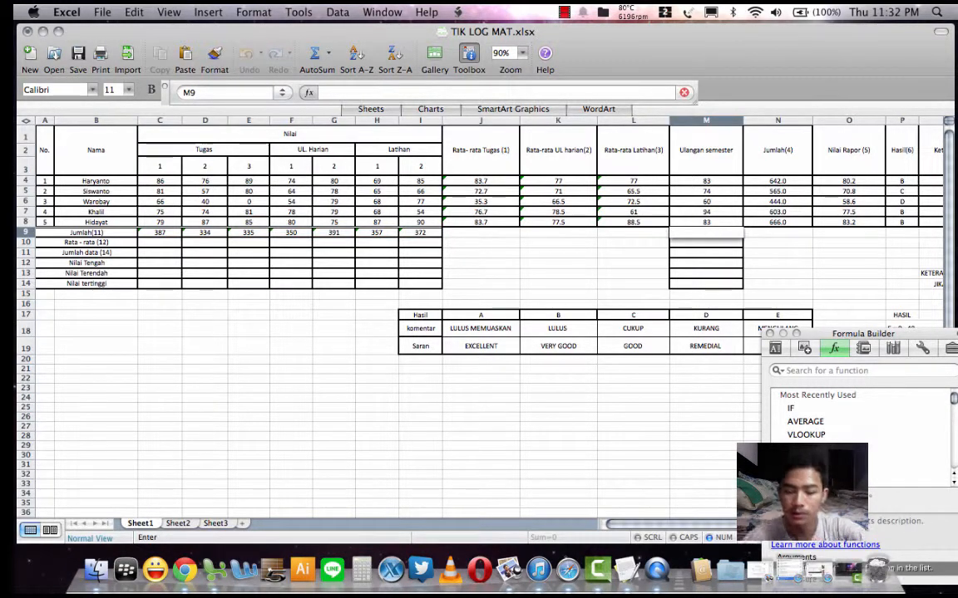
{"action": "type", "text": "=SUM"}
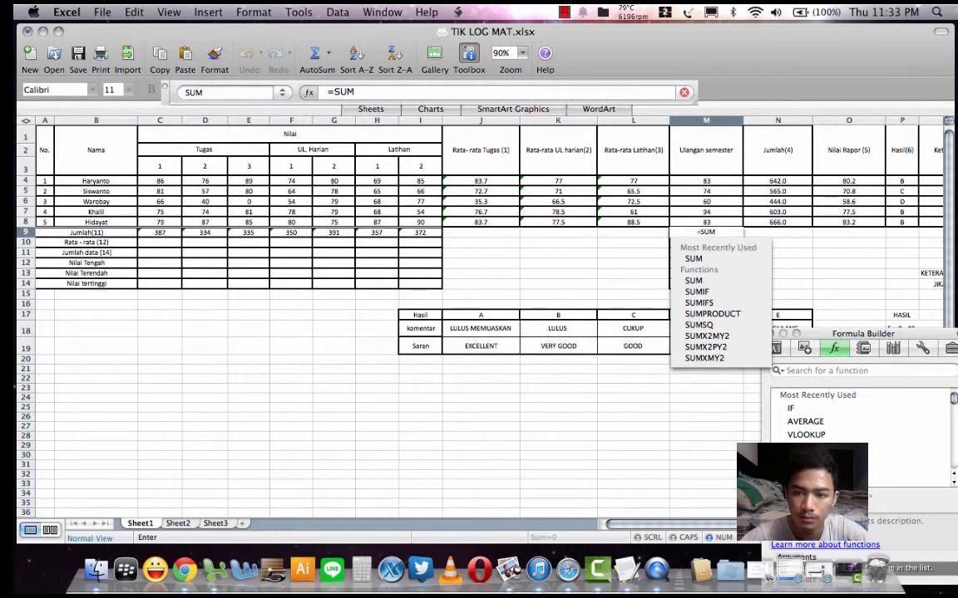
{"action": "type", "text": "("}
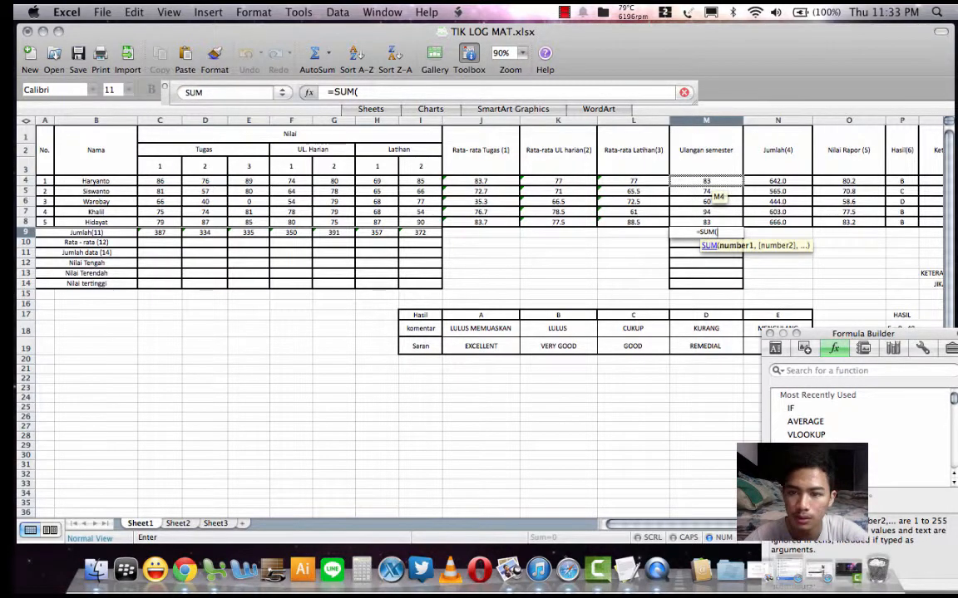
{"action": "left_click_drag", "start_coordinate": [706, 180], "coordinate": [706, 222]}
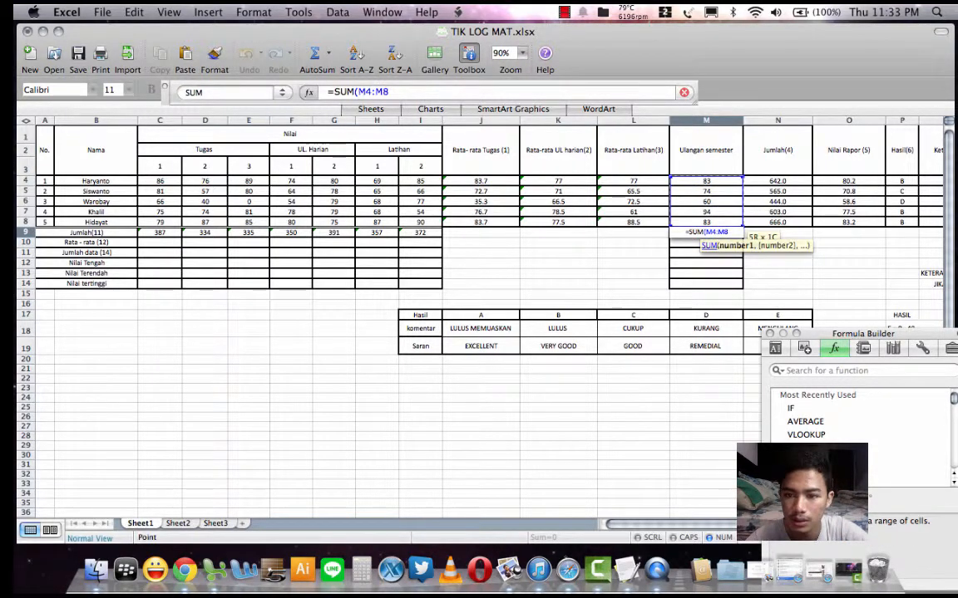
{"action": "key", "text": "Return"}
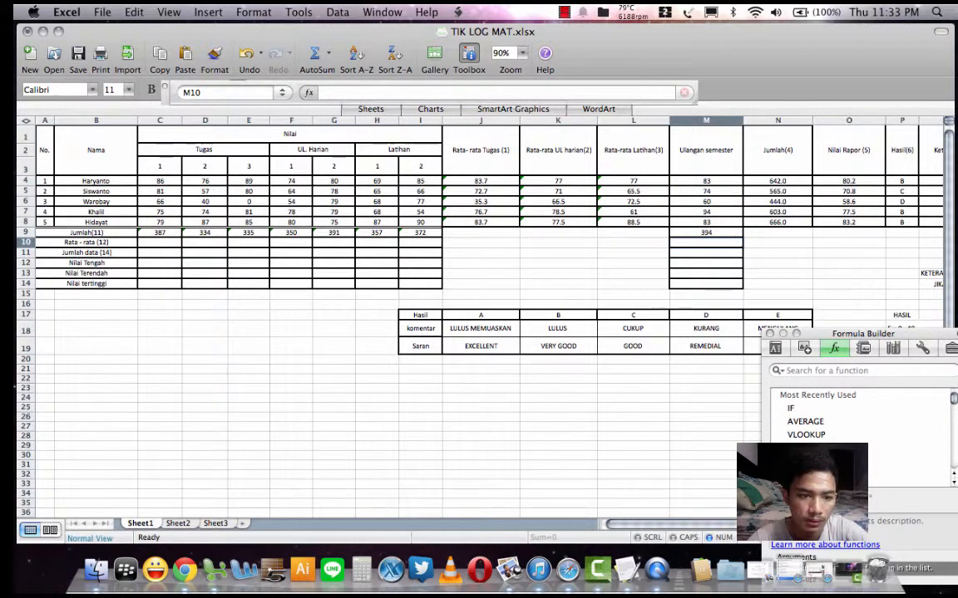
- Enter =AVERAGE(C4:C8) in Rata-rata cell C10 and fill it across the row to I10
{"action": "left_click", "coordinate": [159, 243]}
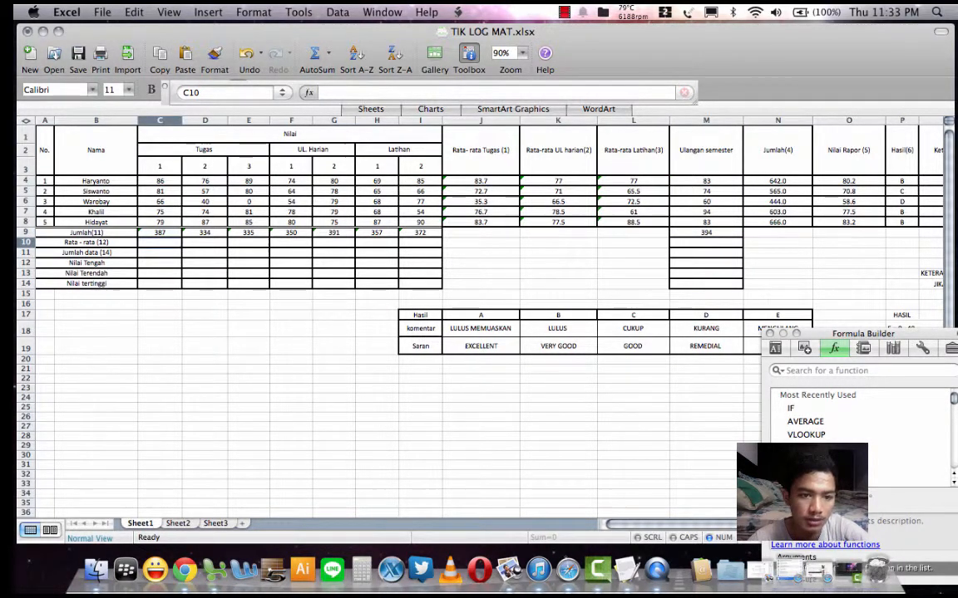
{"action": "type", "text": "="}
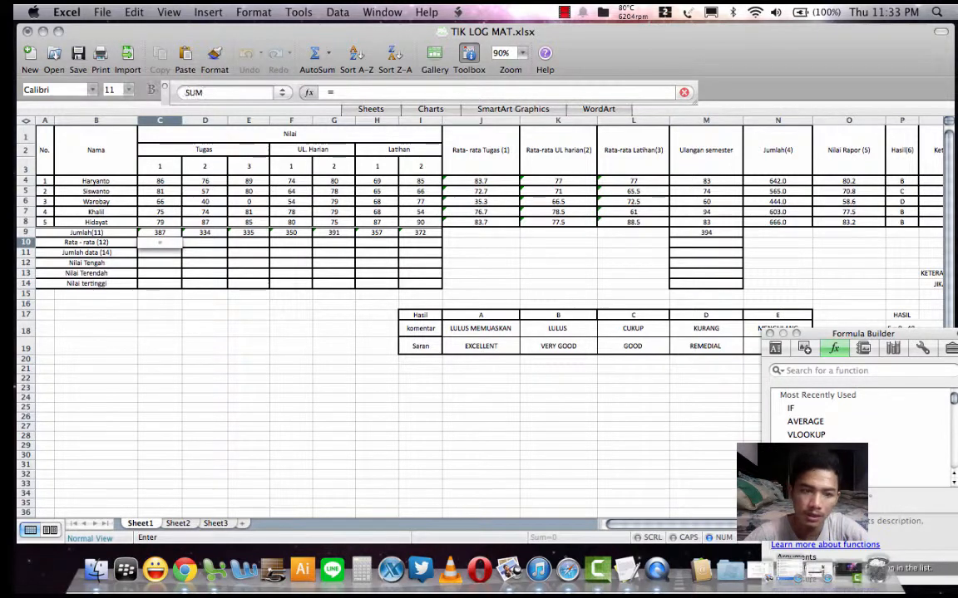
{"action": "type", "text": "A"}
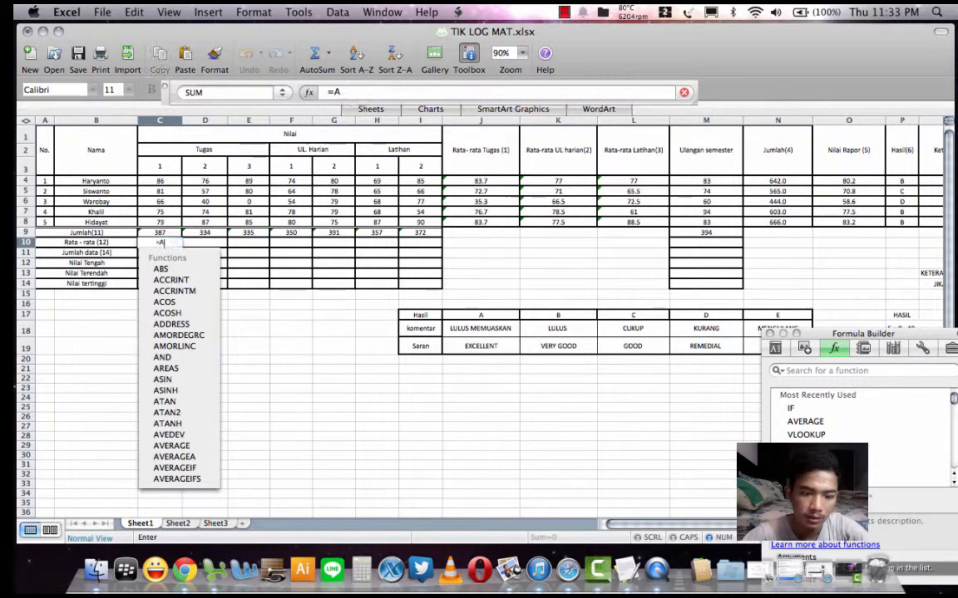
{"action": "type", "text": "average"}
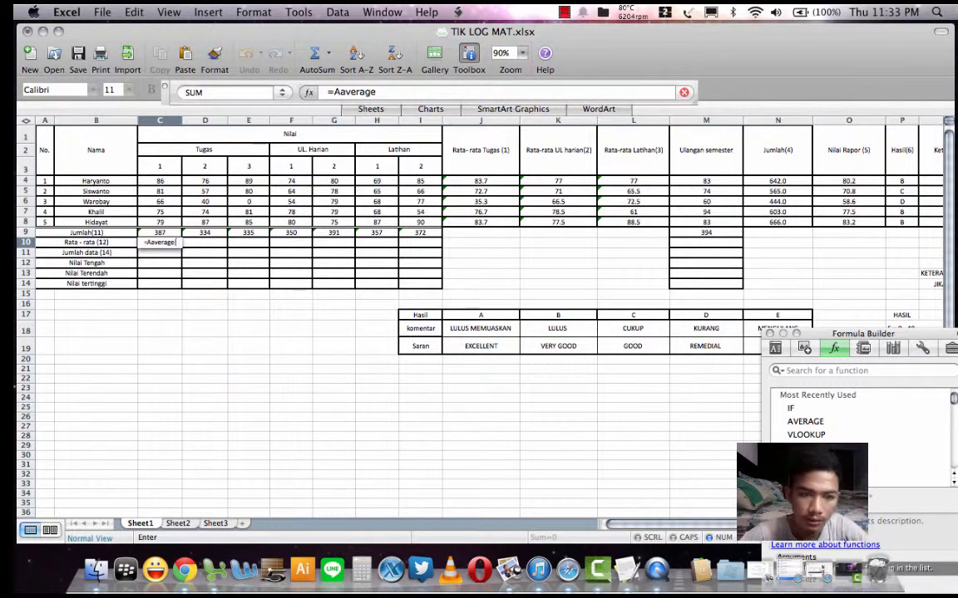
{"action": "type", "text": "("}
{"action": "left_click", "coordinate": [158, 243]}
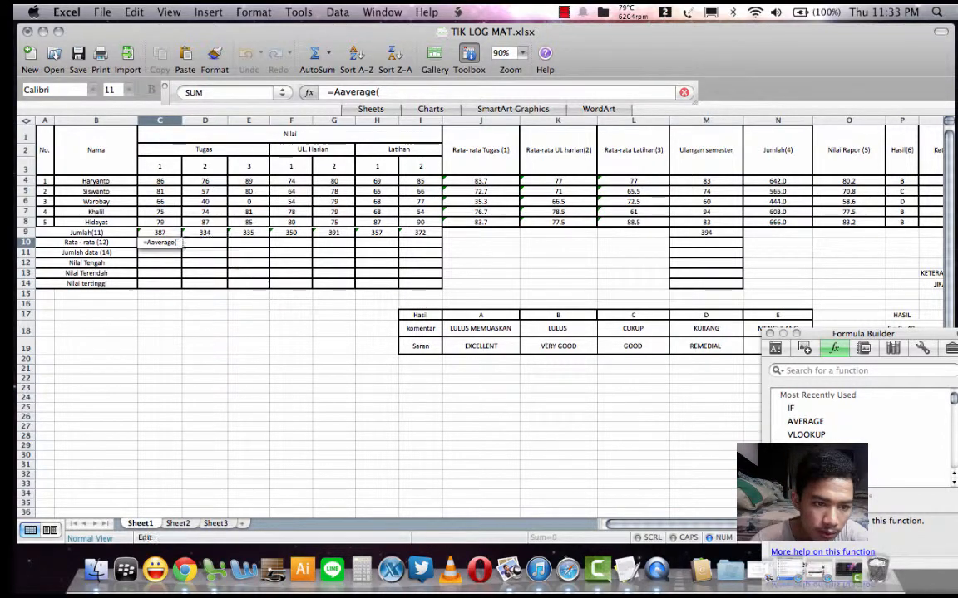
{"action": "key", "text": "BackSpace"}
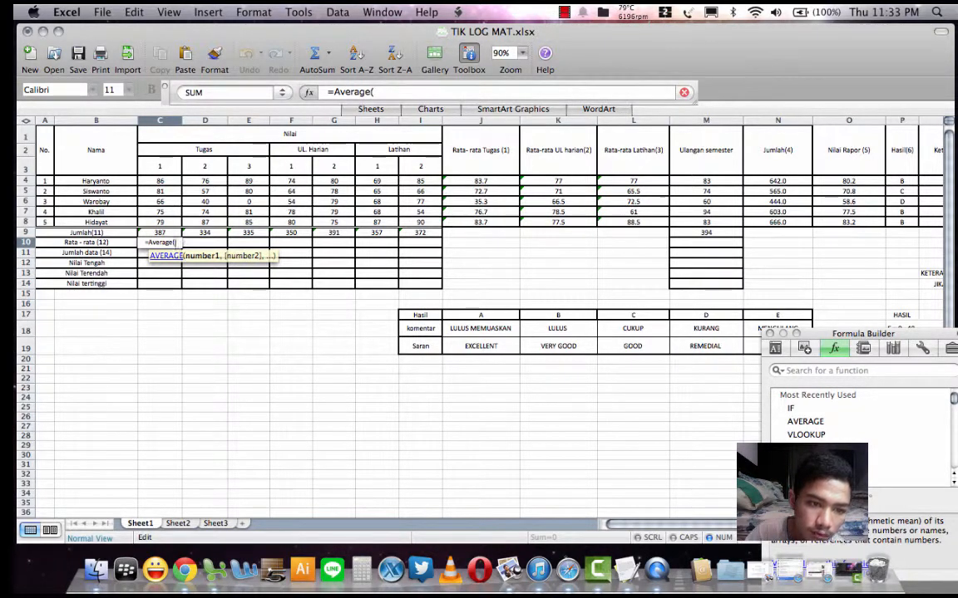
{"action": "left_click_drag", "start_coordinate": [175, 183], "coordinate": [174, 224]}
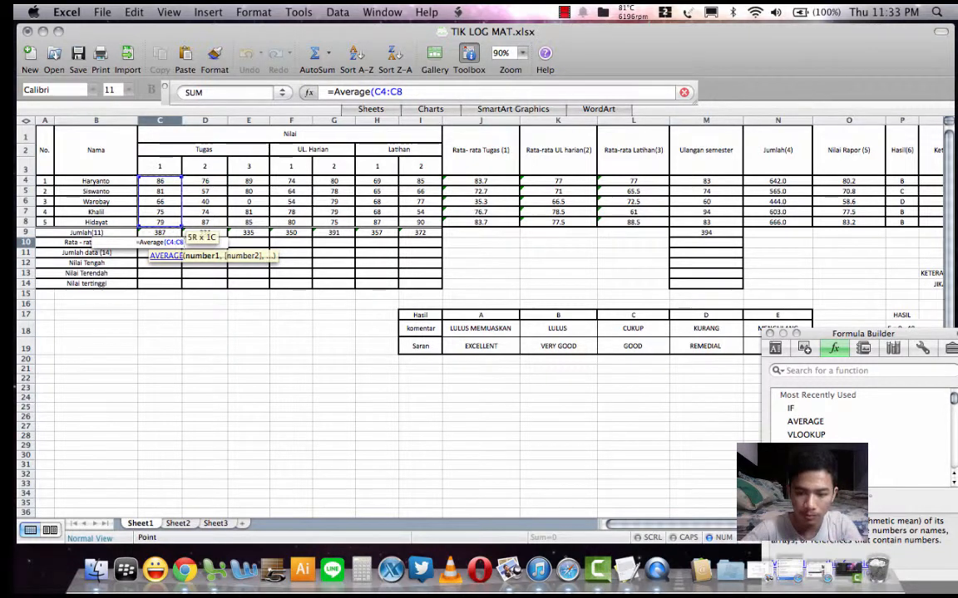
{"action": "type", "text": ")"}
{"action": "key", "text": "Return"}
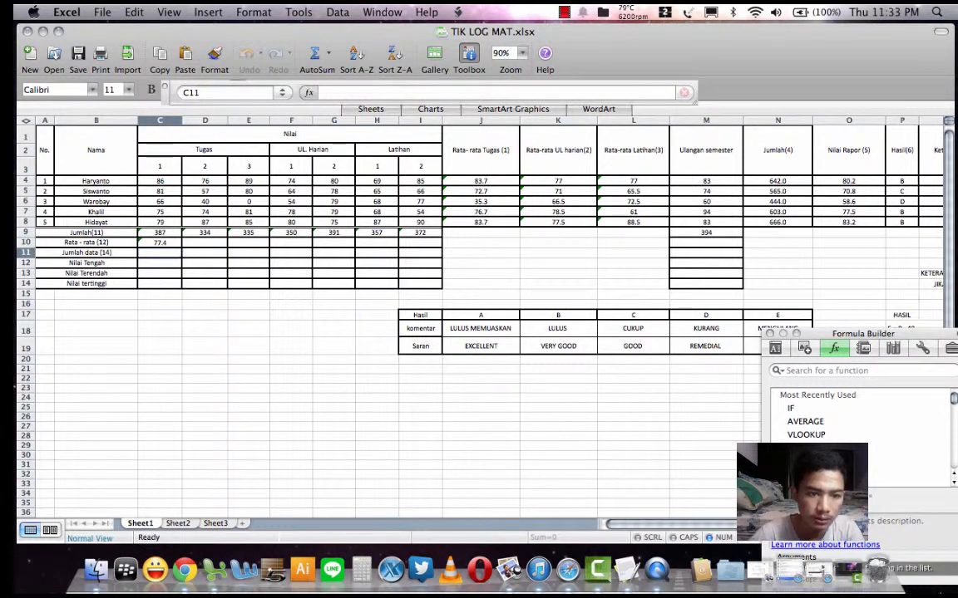
{"action": "key", "text": "Up"}
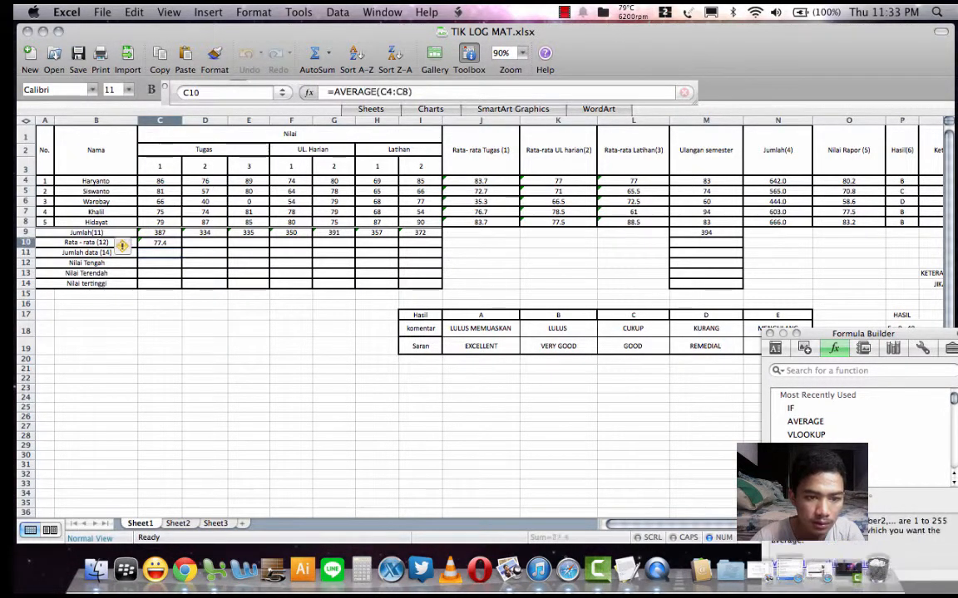
{"action": "left_click_drag", "start_coordinate": [181, 247], "coordinate": [420, 246]}
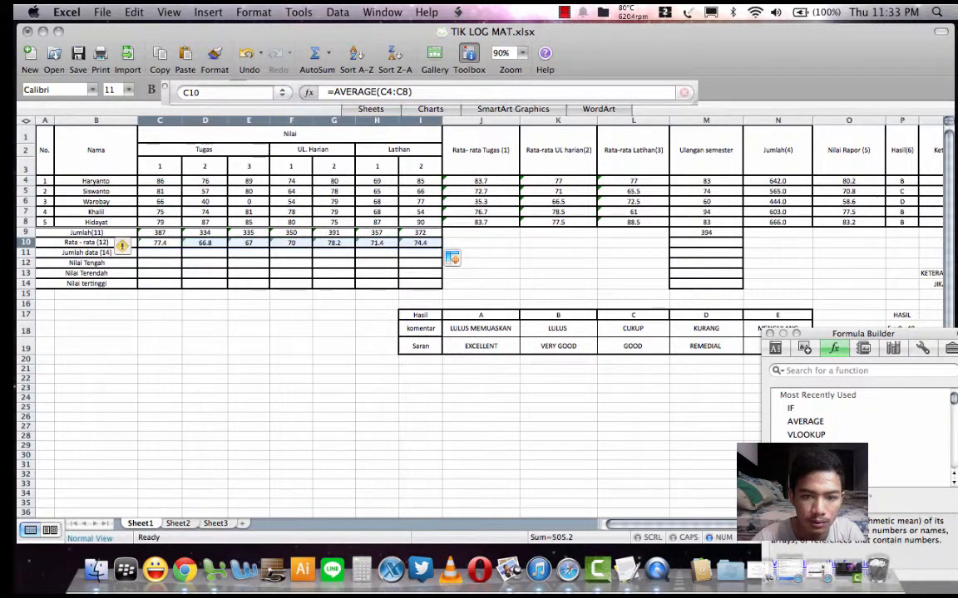
- Enter an AVERAGE formula over M4:M8 in the Rata-rata cell M10 of the Ulangan semester column
{"action": "double_click", "coordinate": [706, 243]}
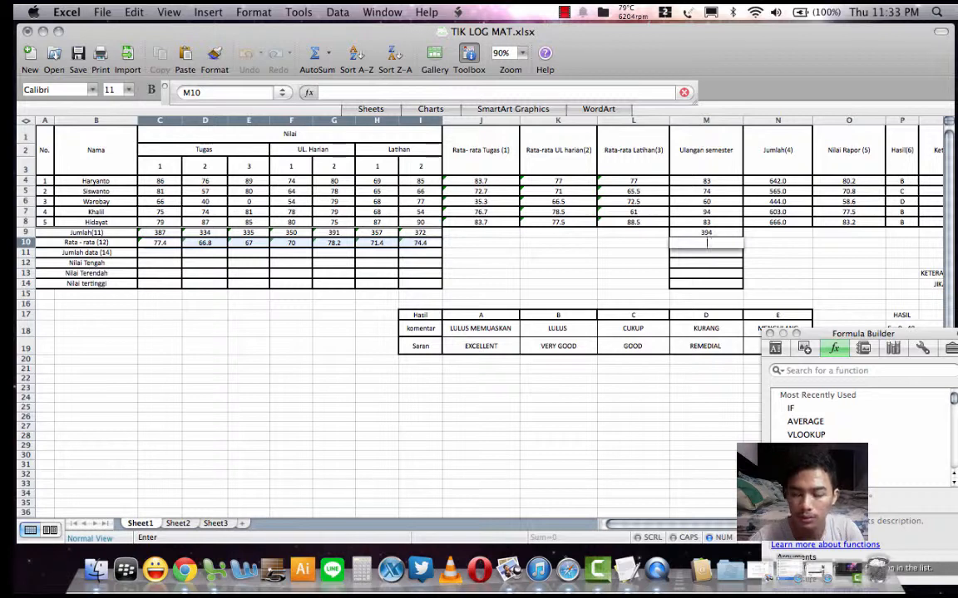
{"action": "type", "text": "=average"}
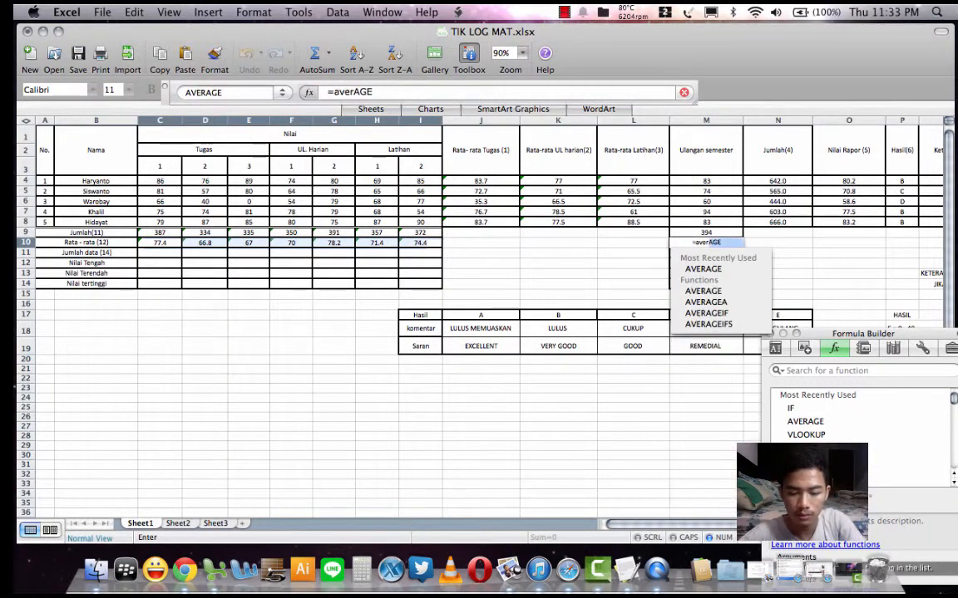
{"action": "type", "text": "("}
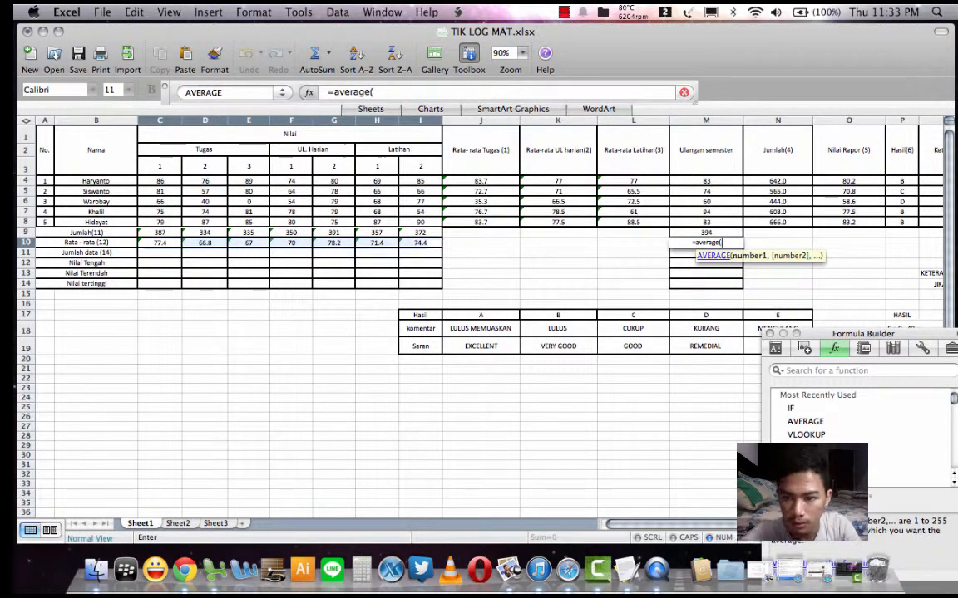
{"action": "left_click_drag", "start_coordinate": [705, 181], "coordinate": [705, 222]}
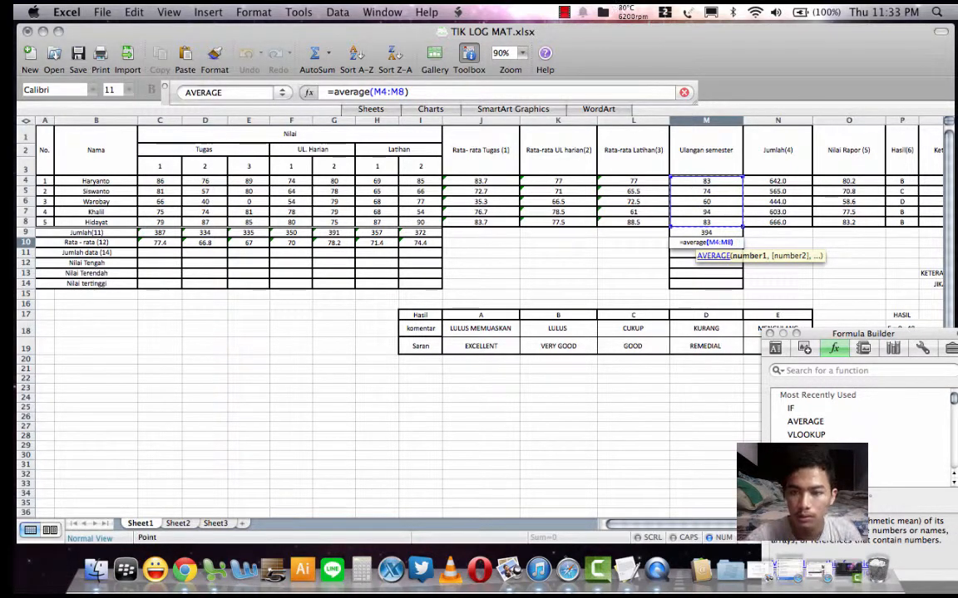
{"action": "key", "text": "Return"}
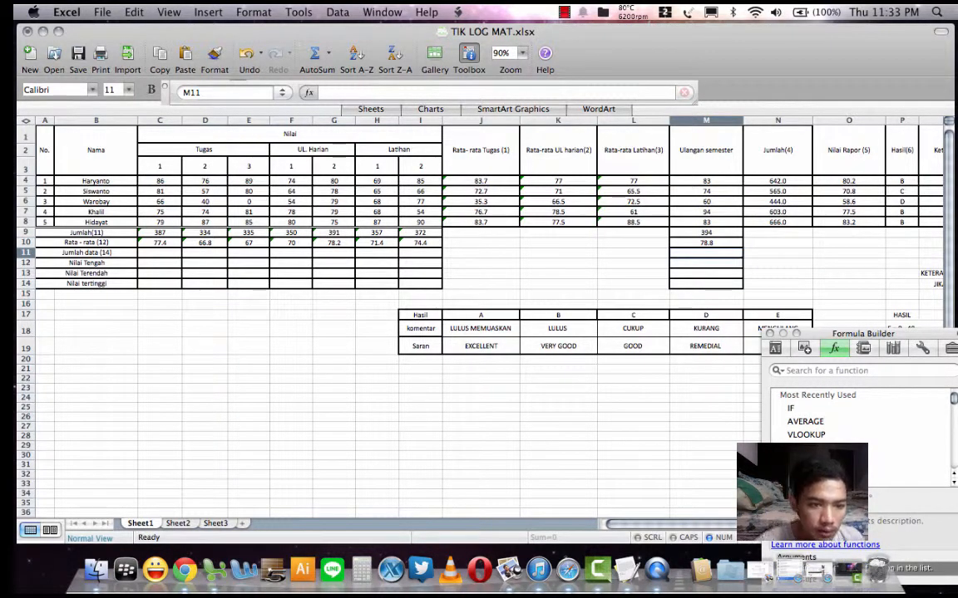
- Enter =COUNT(C4:C8) in Jumlah data cell C11 and fill it across the row to I11
{"action": "key", "text": "Left"}
{"action": "key", "text": "Left"}
{"action": "key", "text": "Left"}
{"action": "key", "text": "Left"}
{"action": "key", "text": "Left"}
{"action": "key", "text": "Left"}
{"action": "key", "text": "Left"}
{"action": "key", "text": "Left"}
{"action": "key", "text": "Left"}
{"action": "key", "text": "Left"}
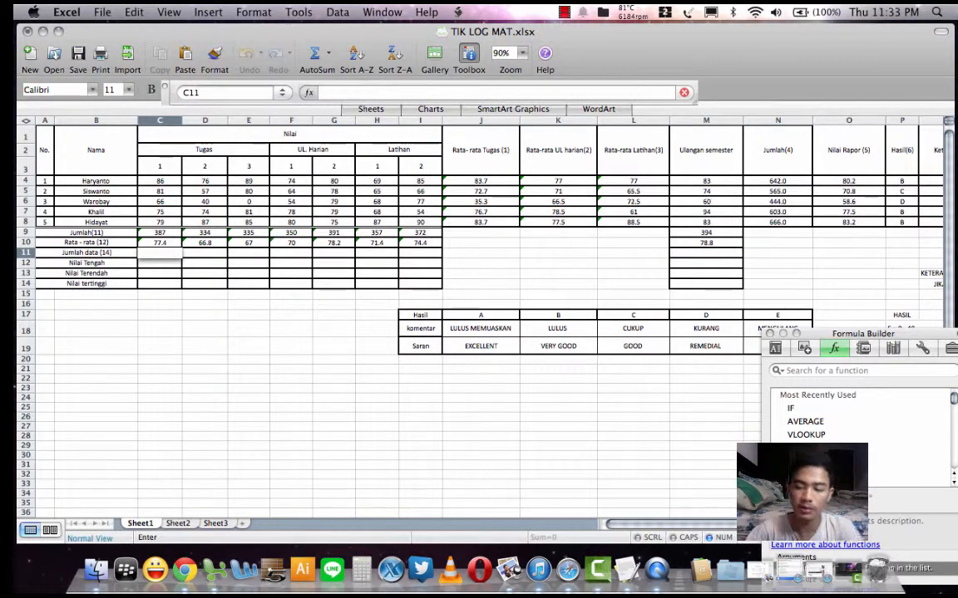
{"action": "type", "text": "="}
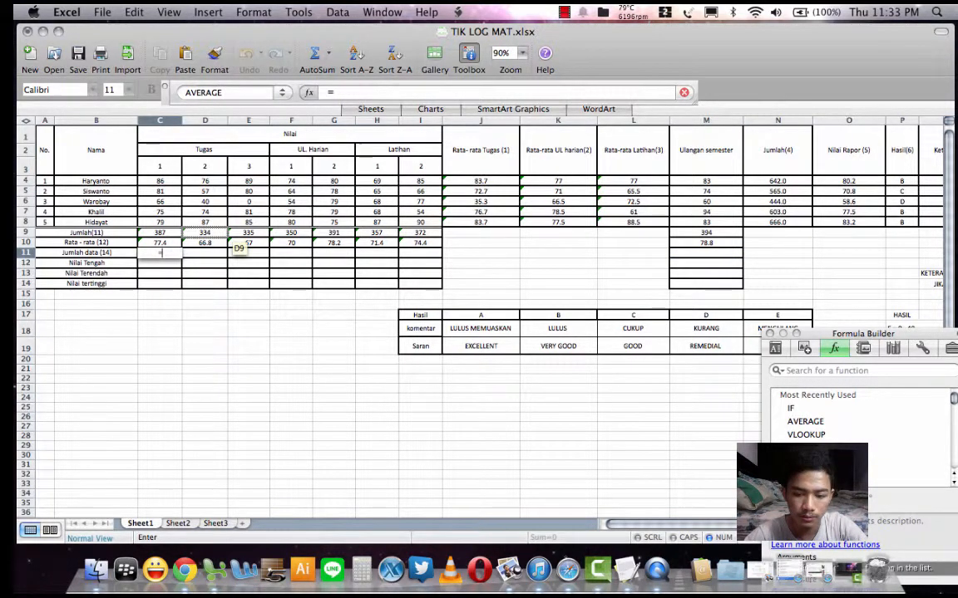
{"action": "type", "text": "count"}
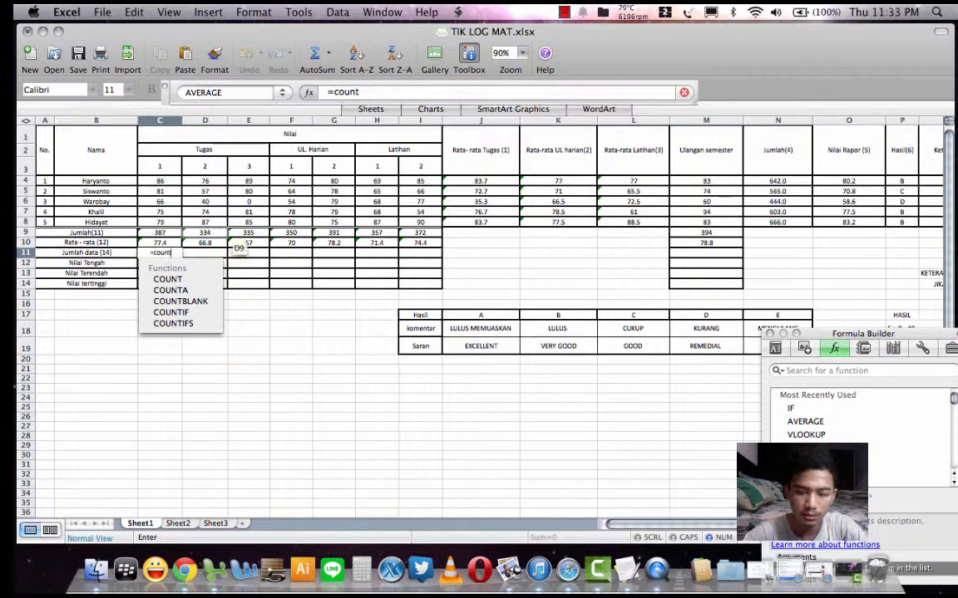
{"action": "type", "text": "("}
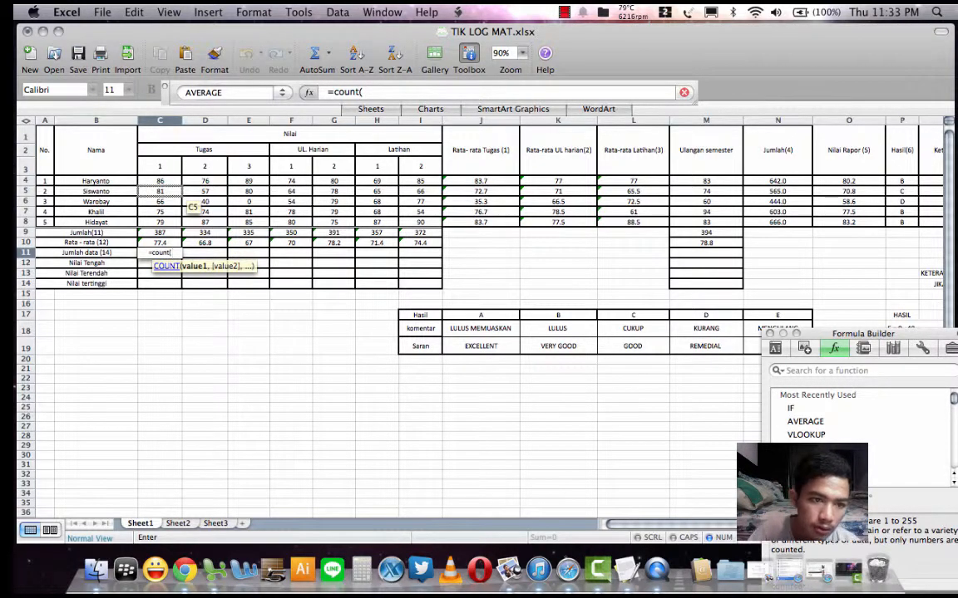
{"action": "left_click_drag", "start_coordinate": [161, 180], "coordinate": [178, 230]}
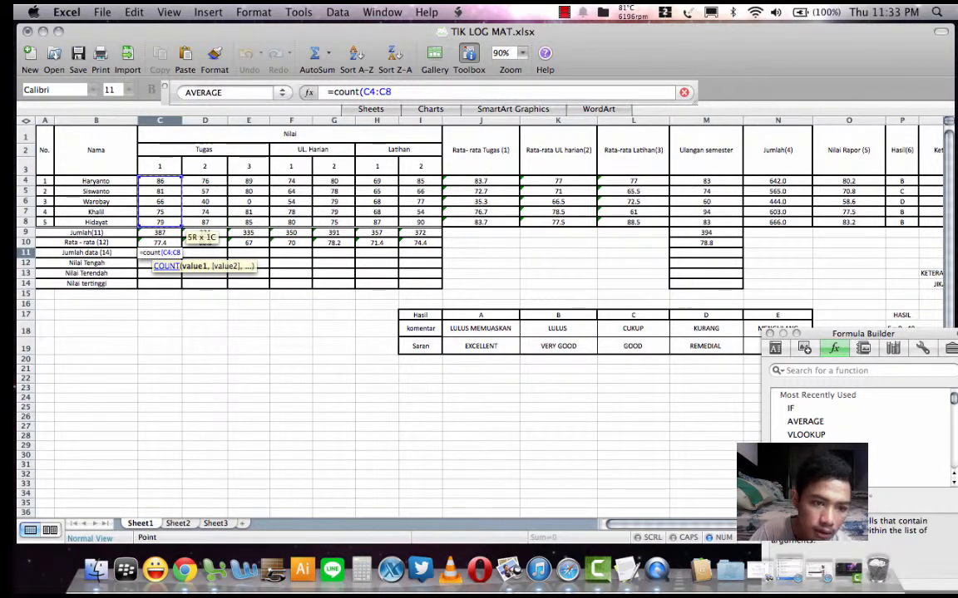
{"action": "type", "text": ")"}
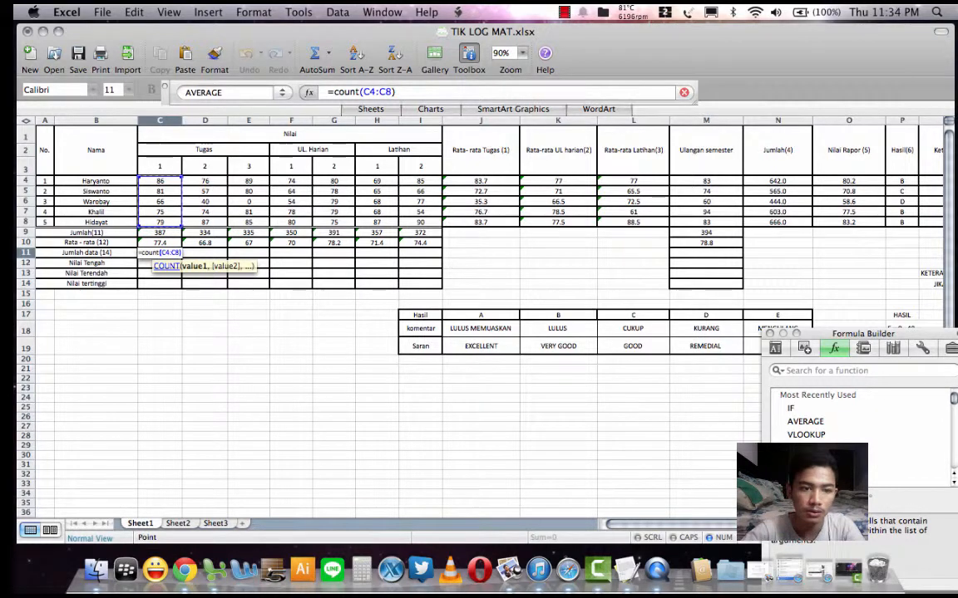
{"action": "key", "text": "Return"}
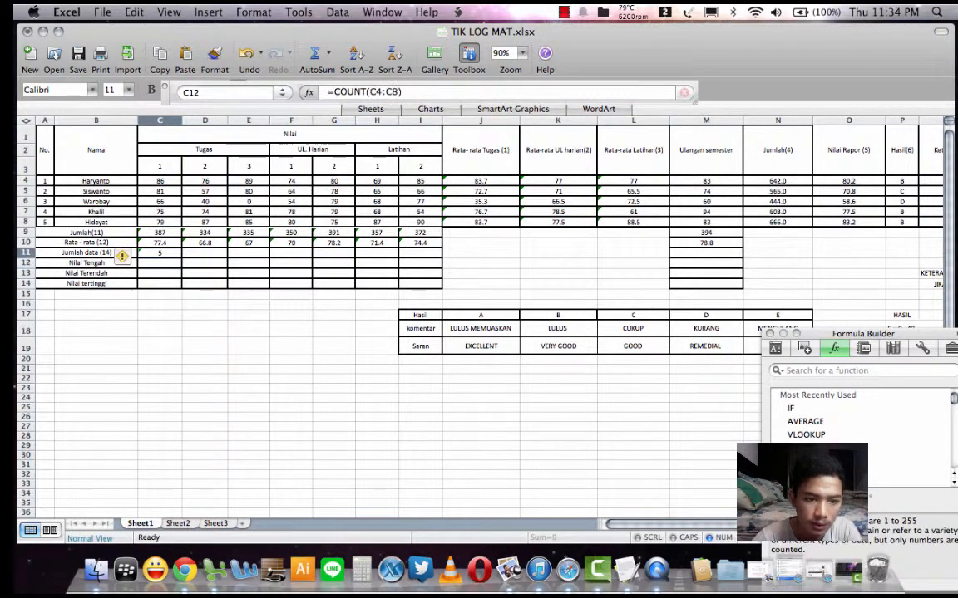
{"action": "left_click_drag", "start_coordinate": [181, 256], "coordinate": [420, 255]}
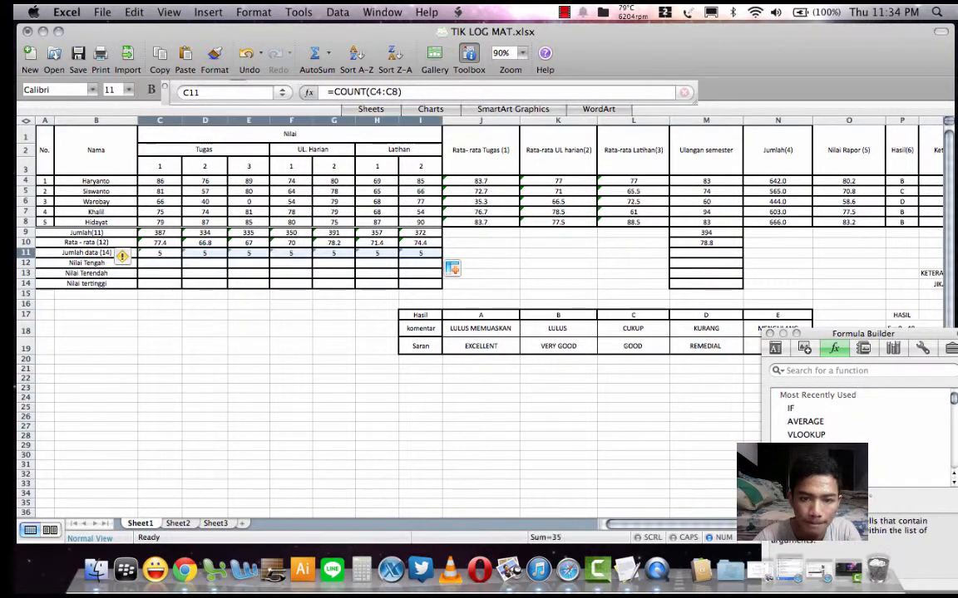
- Enter a COUNT formula over M4:M8 in the Jumlah data cell M11 of the Ulangan semester column
{"action": "left_click", "coordinate": [705, 304]}
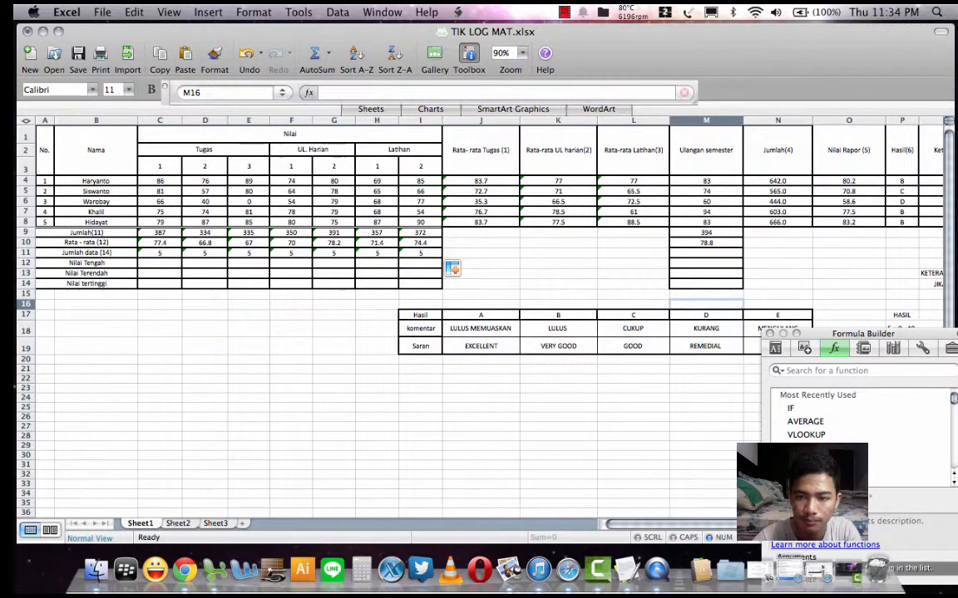
{"action": "double_click", "coordinate": [705, 252]}
{"action": "type", "text": "="}
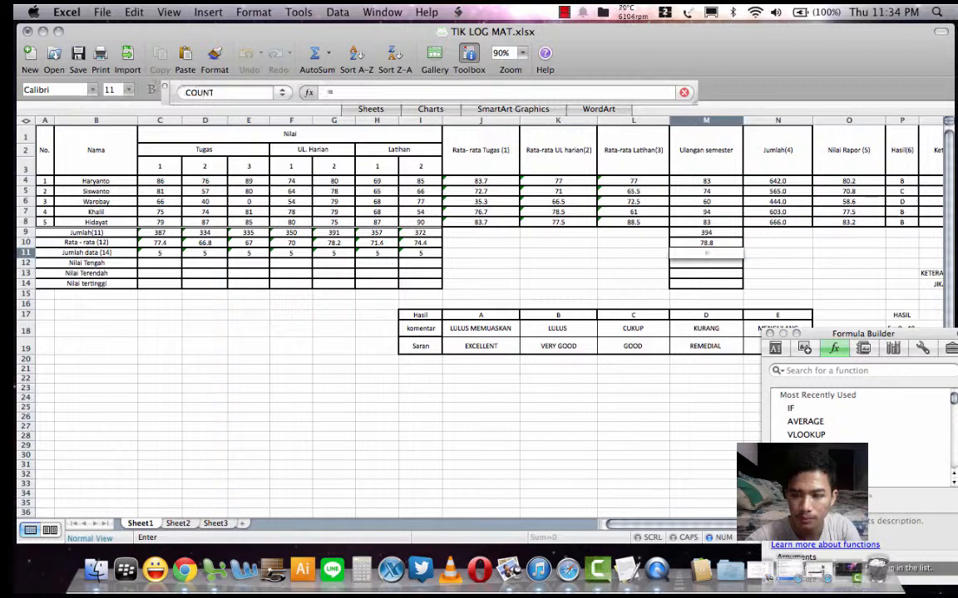
{"action": "type", "text": "count("}
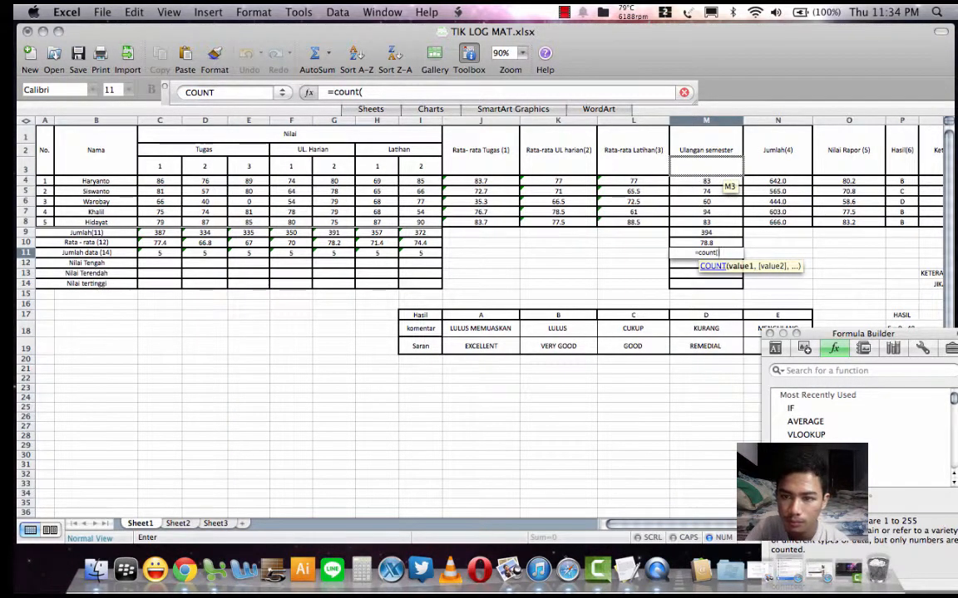
{"action": "left_click_drag", "start_coordinate": [705, 181], "coordinate": [725, 227]}
{"action": "key", "text": "Return"}
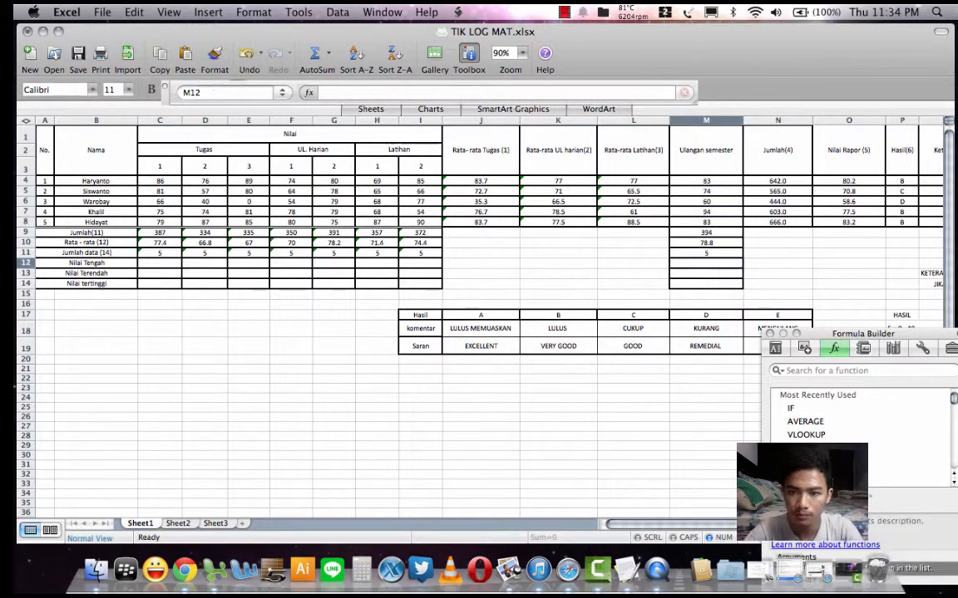
- Enter =MEDIAN(C4:C8) in Nilai Tengah cell C12 and fill it across the row to I12
{"action": "double_click", "coordinate": [160, 263]}
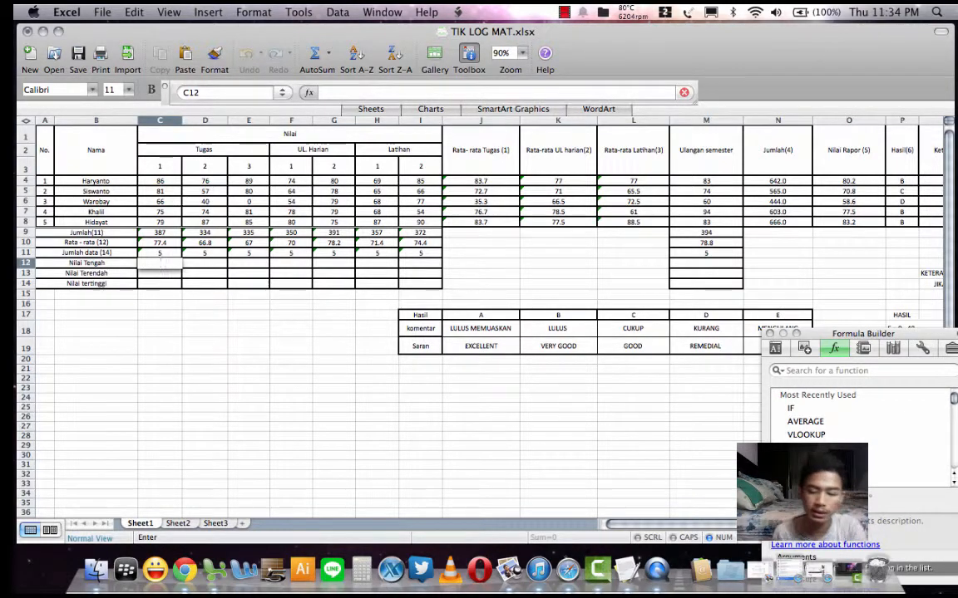
{"action": "type", "text": "="}
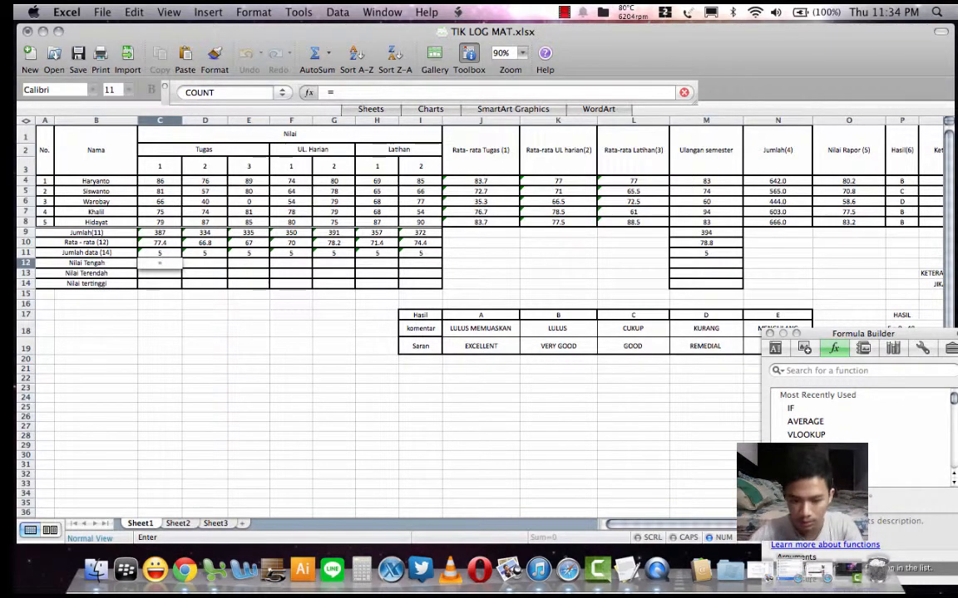
{"action": "type", "text": "MEDIAN"}
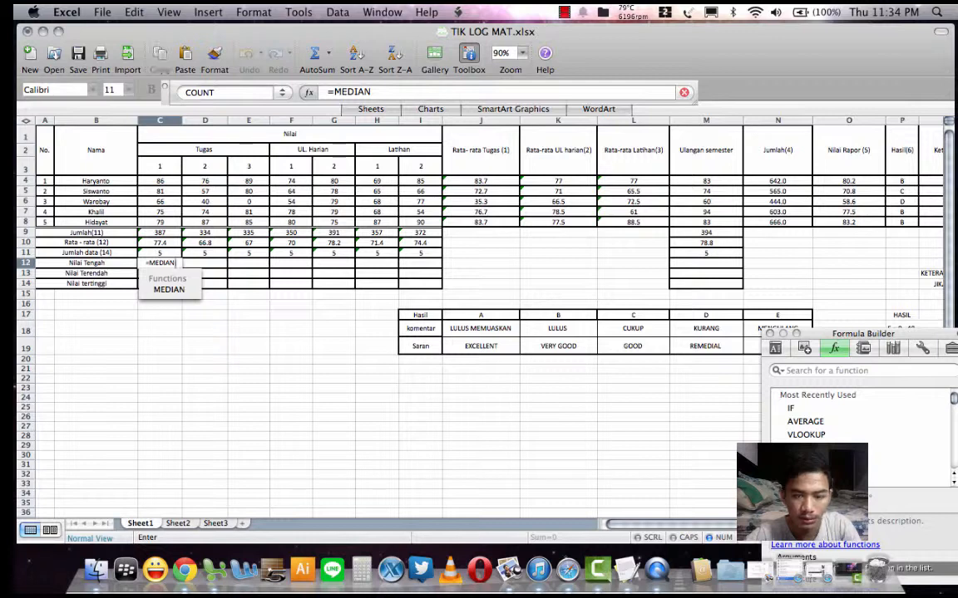
{"action": "type", "text": "("}
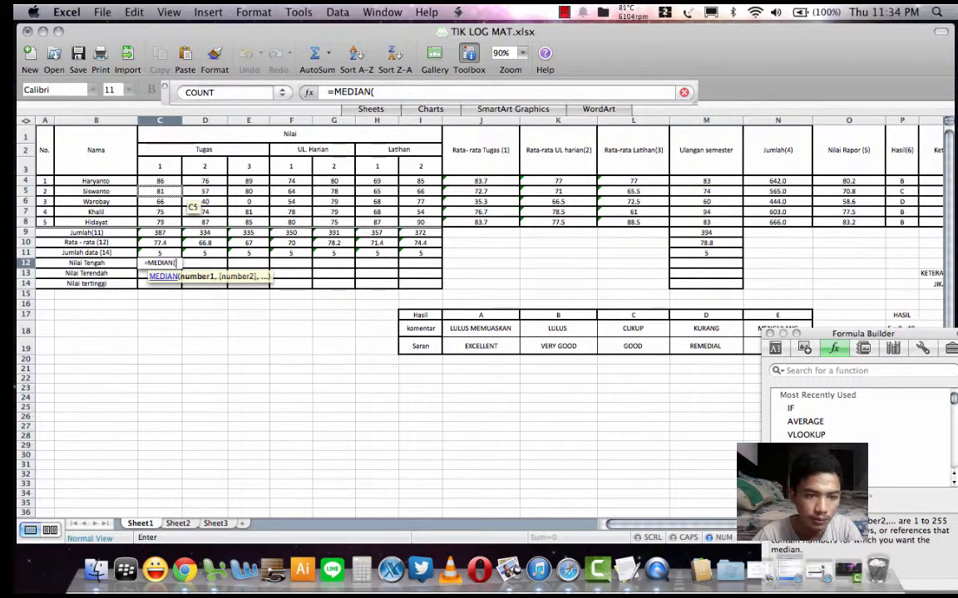
{"action": "left_click_drag", "start_coordinate": [166, 182], "coordinate": [187, 223]}
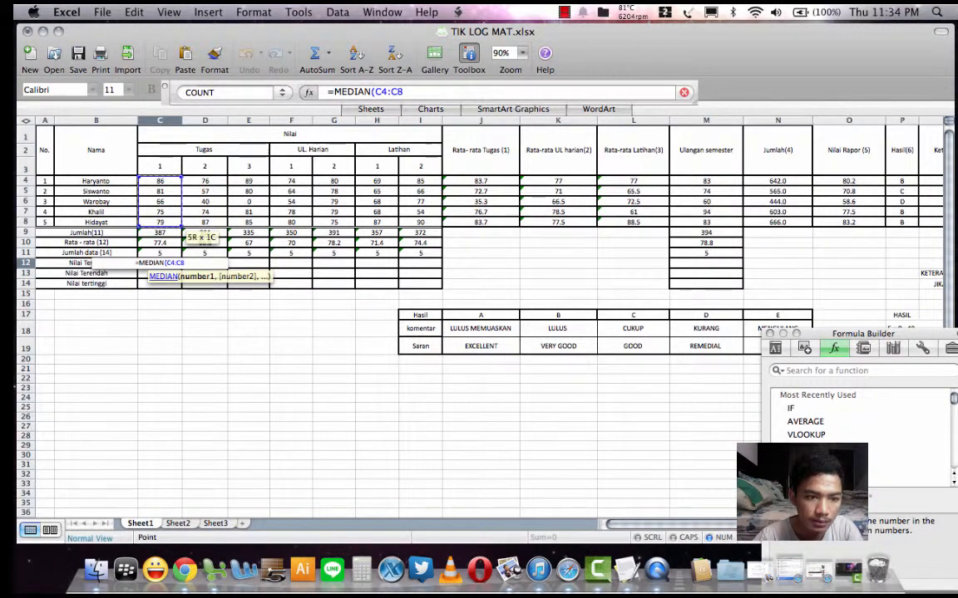
{"action": "type", "text": "_"}
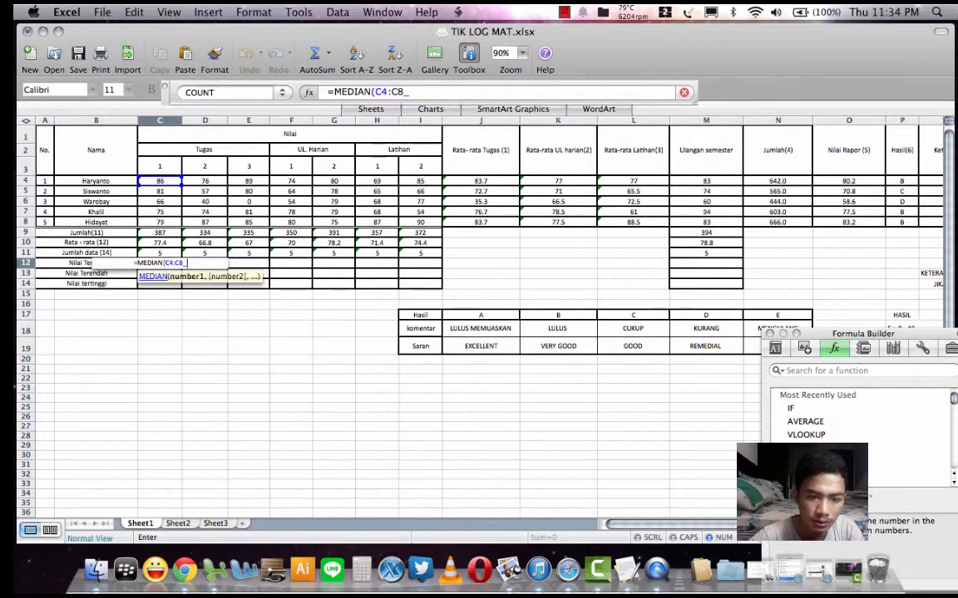
{"action": "key", "text": "BackSpace"}
{"action": "type", "text": ")"}
{"action": "key", "text": "Return"}
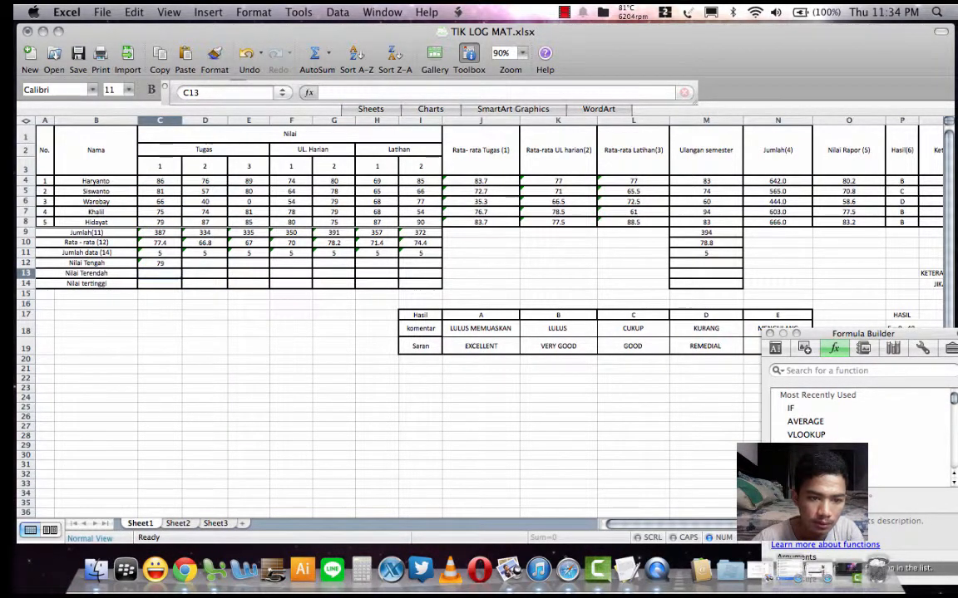
{"action": "left_click", "coordinate": [160, 263]}
{"action": "left_click_drag", "start_coordinate": [181, 267], "coordinate": [421, 266]}
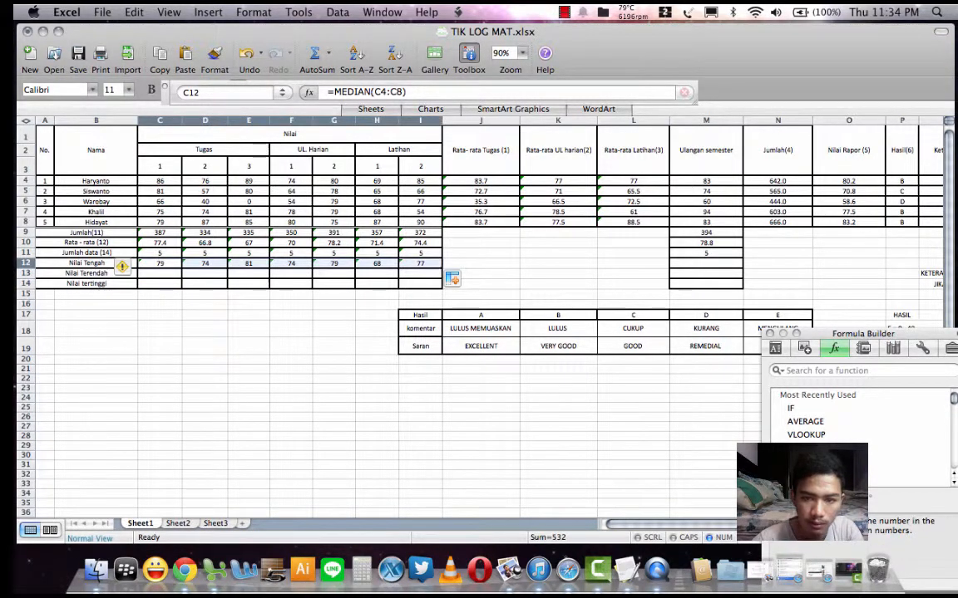
- Enter a MEDIAN formula over M4:M8 in the Nilai Tengah cell M12 of the Ulangan semester column
{"action": "left_click", "coordinate": [706, 264]}
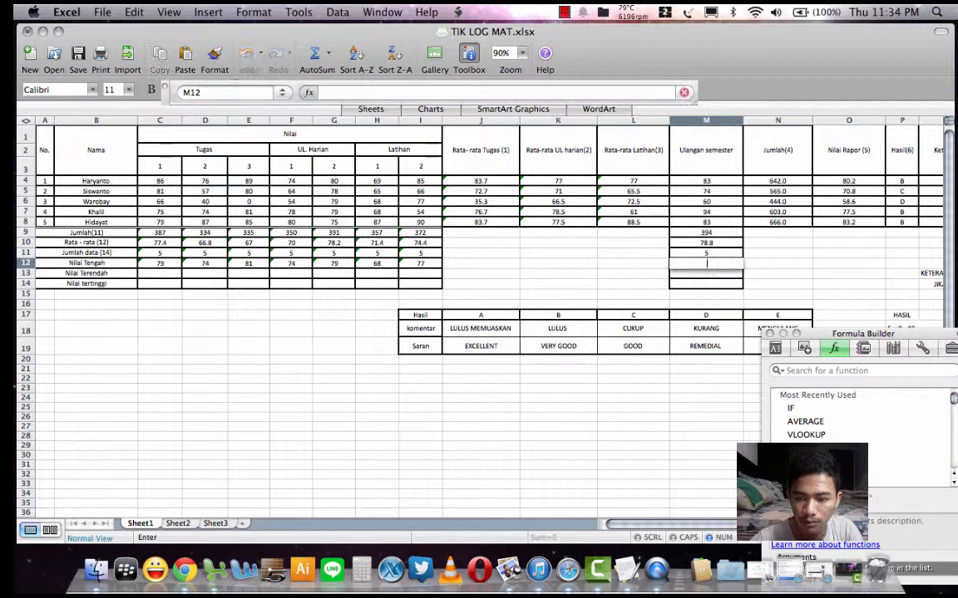
{"action": "type", "text": "=median"}
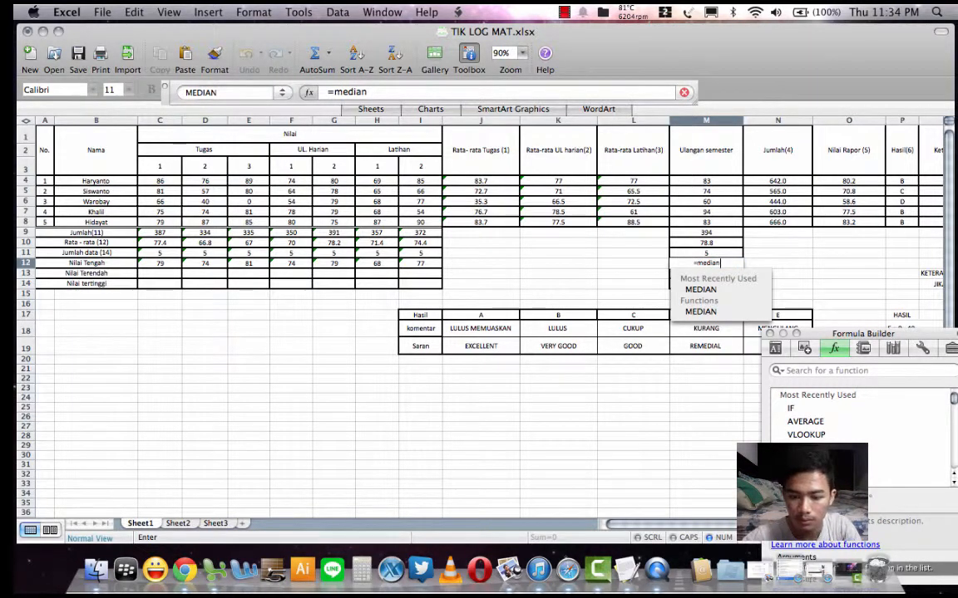
{"action": "type", "text": "("}
{"action": "left_click", "coordinate": [706, 170]}
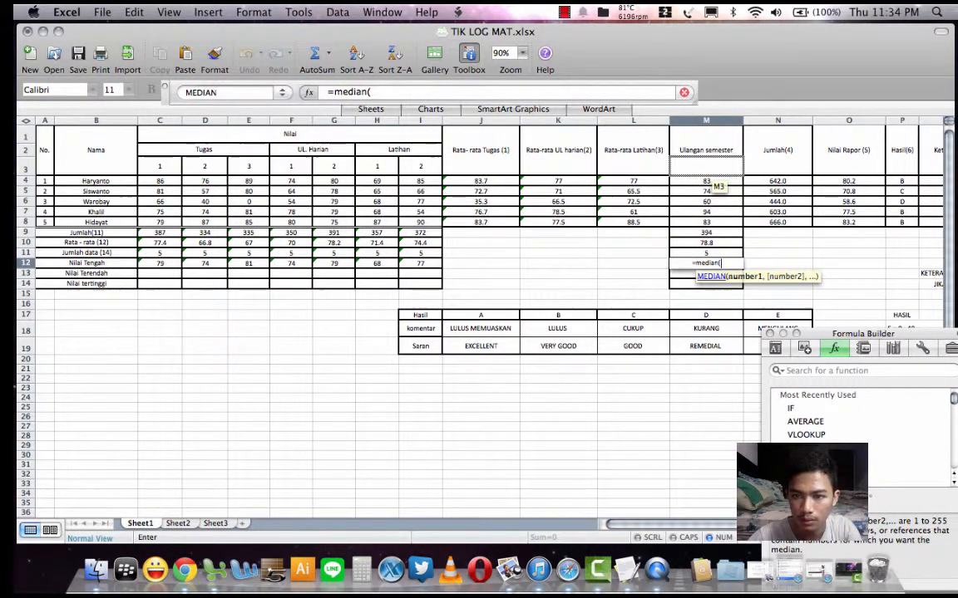
{"action": "left_click_drag", "start_coordinate": [706, 180], "coordinate": [739, 222]}
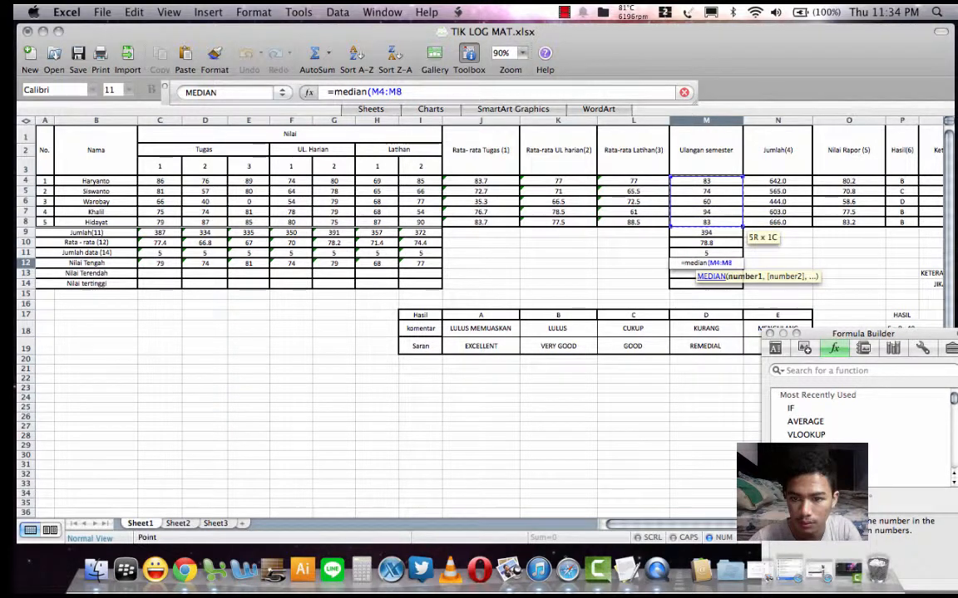
{"action": "key", "text": "Return"}
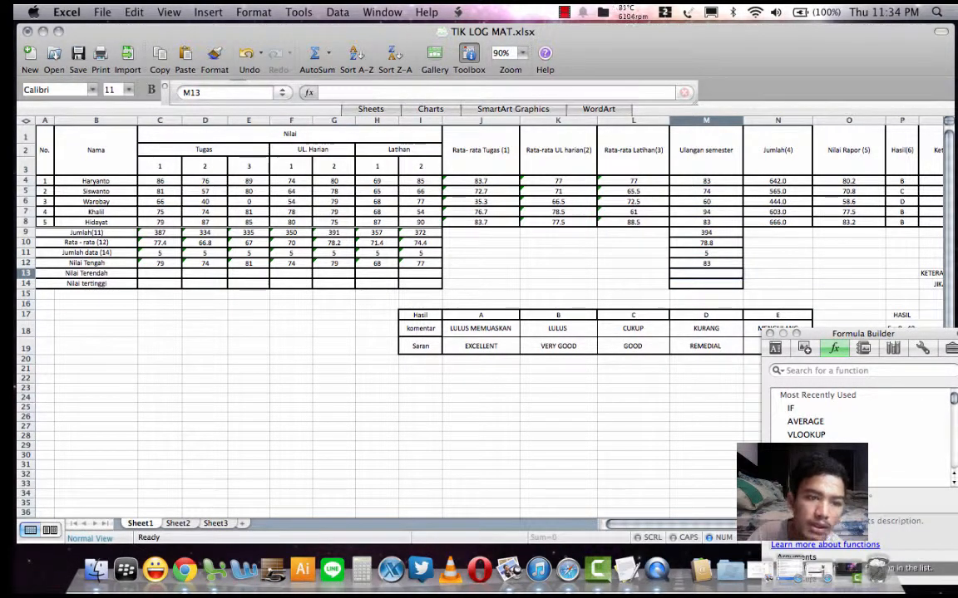
- Enter =MIN(C4:C8) in Nilai Terendah cell C13
{"action": "left_click", "coordinate": [159, 273]}
{"action": "double_click", "coordinate": [159, 274]}
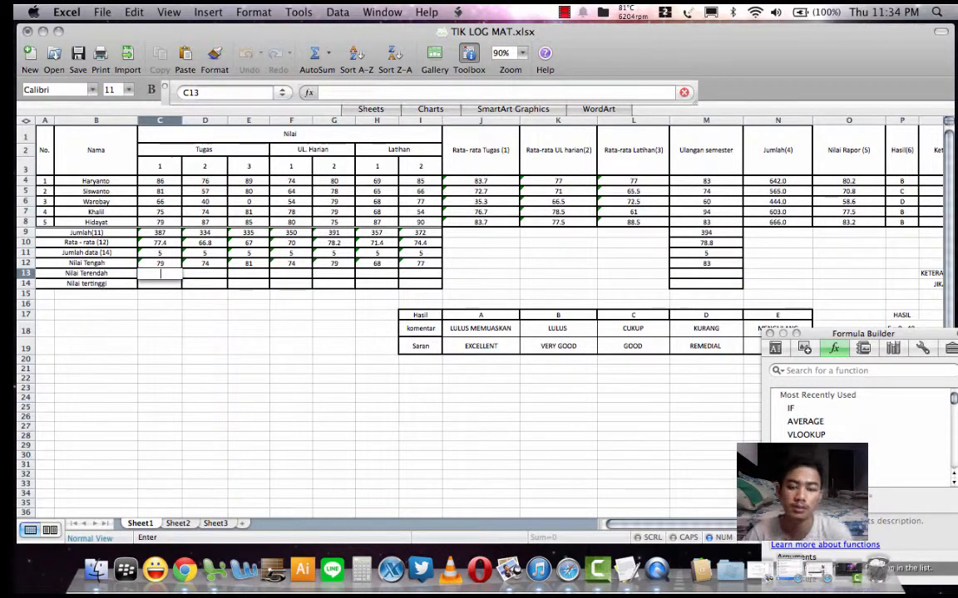
{"action": "type", "text": "=MIN"}
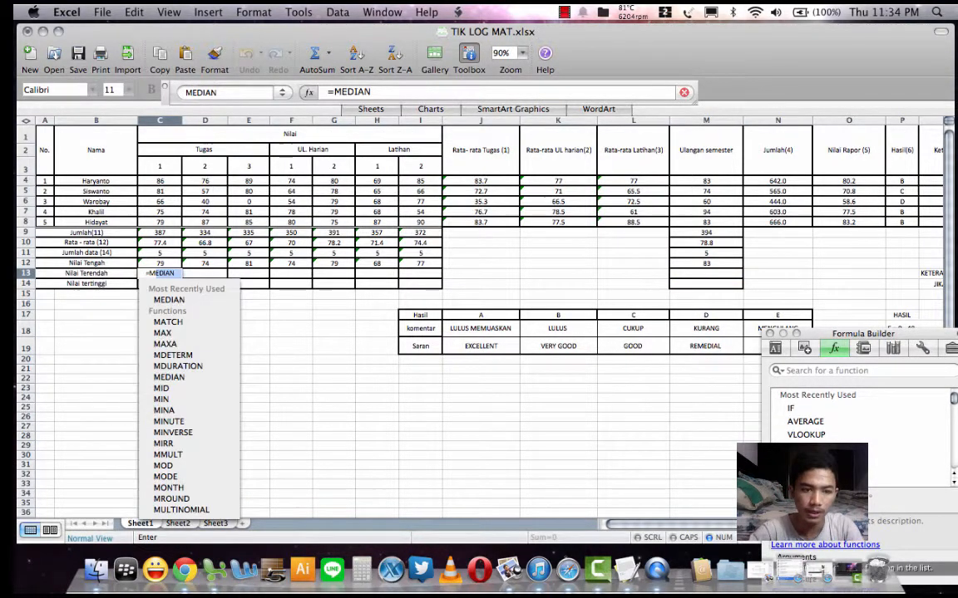
{"action": "type", "text": "("}
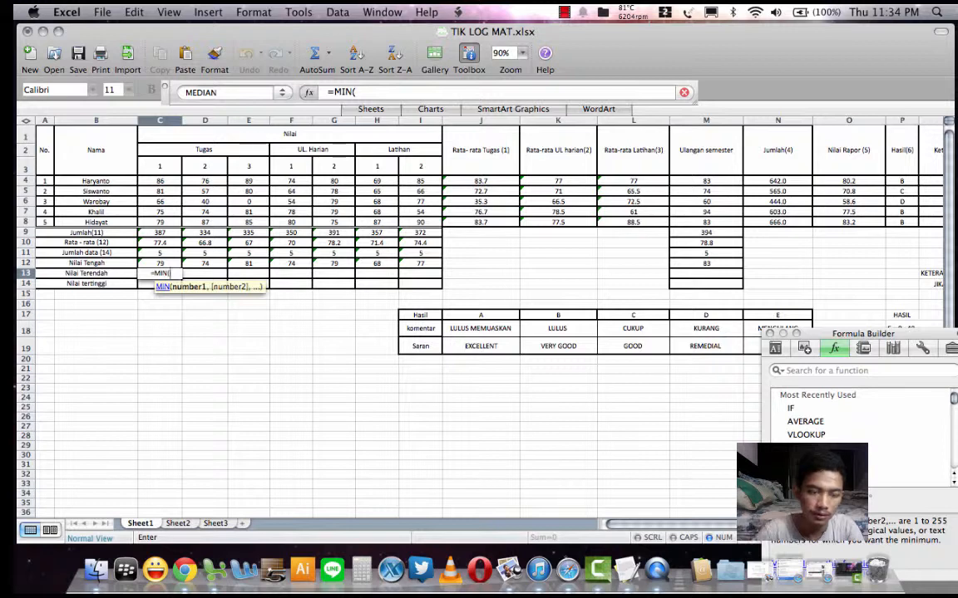
{"action": "left_click", "coordinate": [160, 191]}
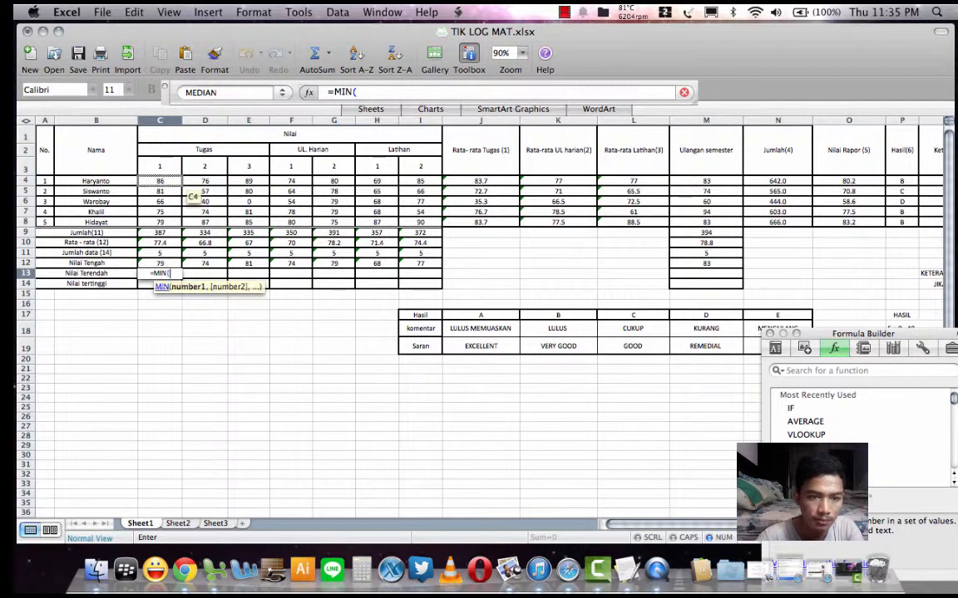
{"action": "left_click", "coordinate": [159, 180]}
{"action": "left_click_drag", "start_coordinate": [167, 185], "coordinate": [196, 224]}
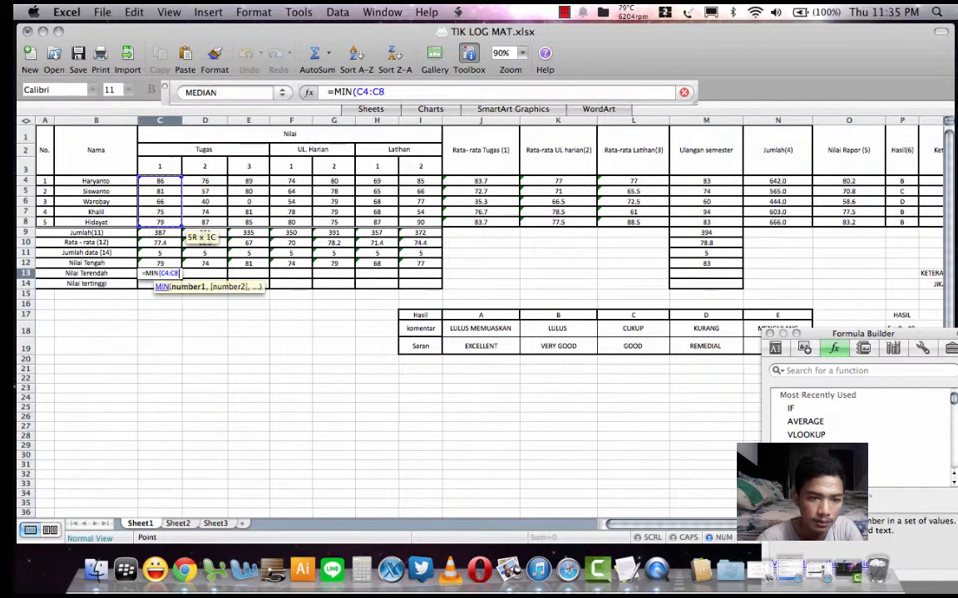
{"action": "type", "text": ")"}
{"action": "key", "text": "Return"}
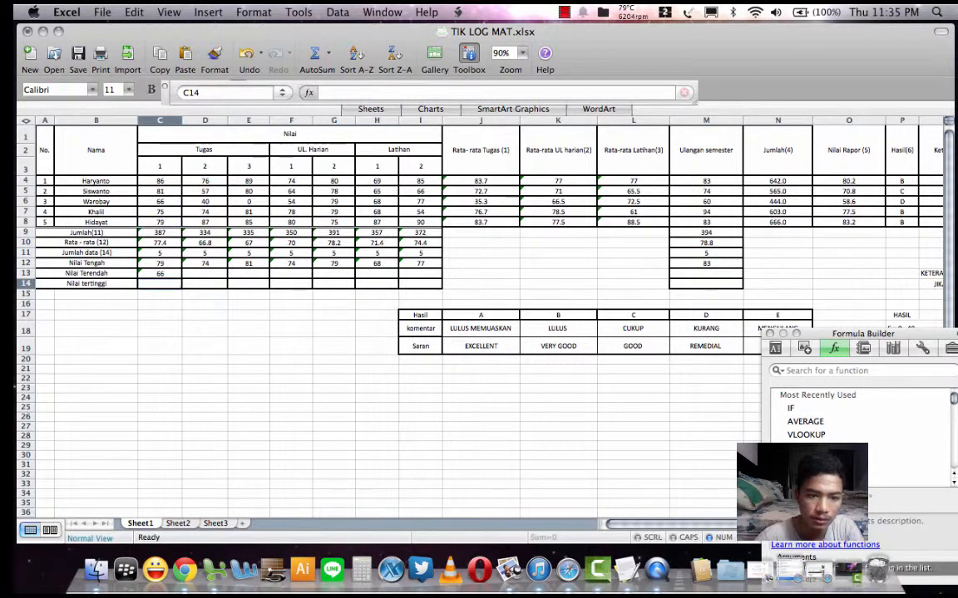
{"action": "key", "text": "Up"}
{"action": "key", "text": "shift+Right"}
{"action": "key", "text": "shift+Right"}
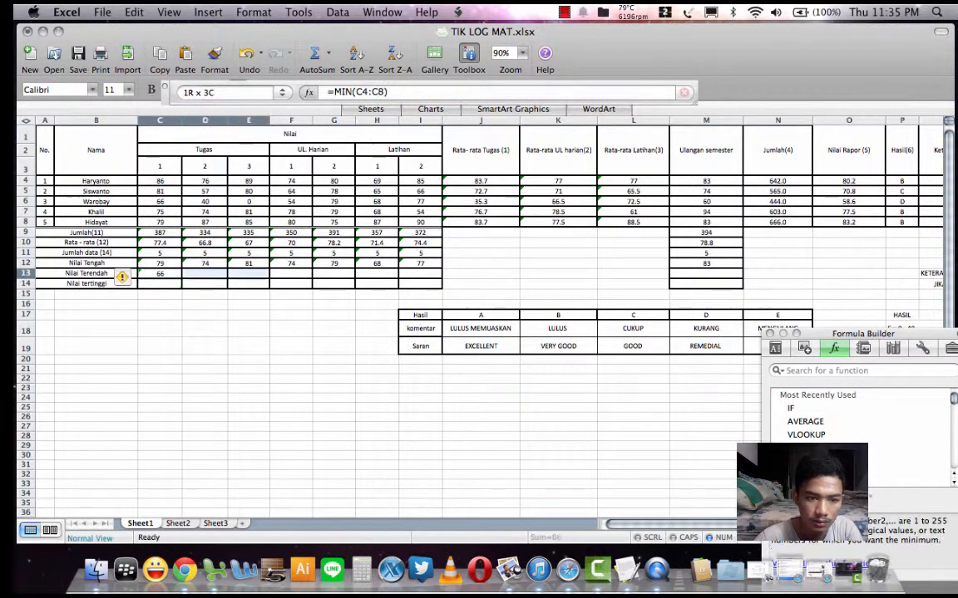
{"action": "key", "text": "shift+Right"}
{"action": "key", "text": "shift+Left"}
{"action": "key", "text": "shift+Left"}
{"action": "key", "text": "shift+Left"}
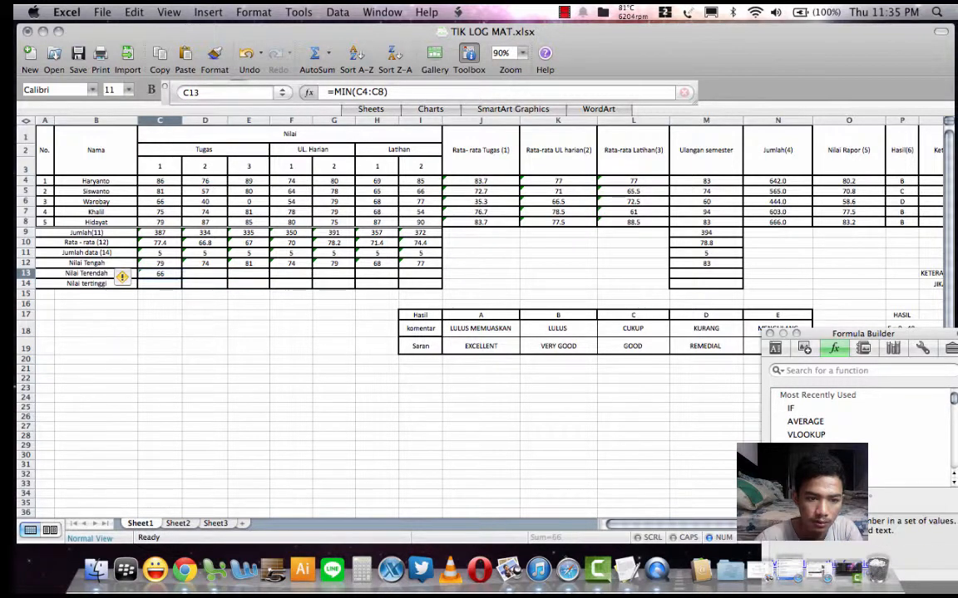
{"action": "double_click", "coordinate": [176, 274]}
{"action": "key", "text": "Return"}
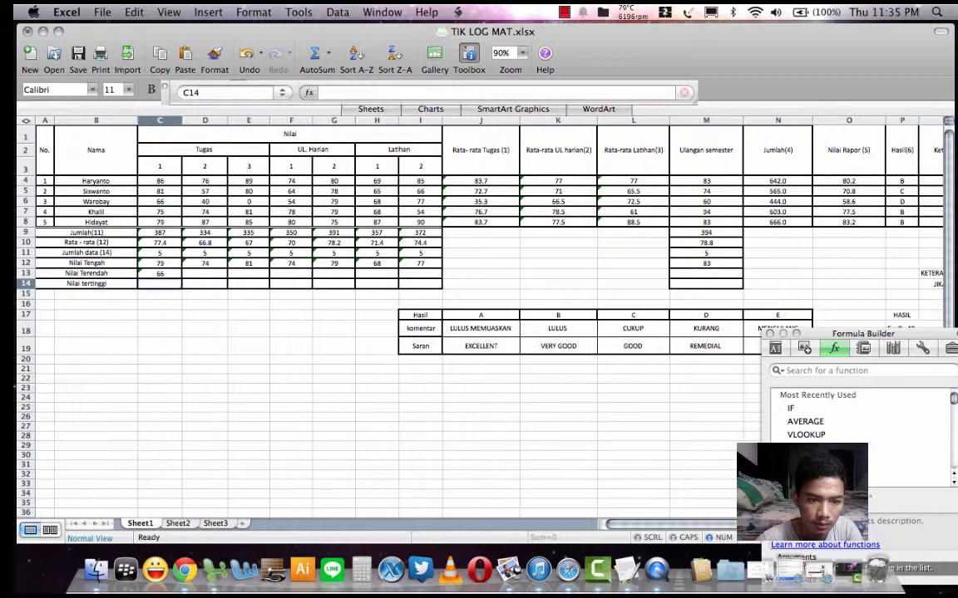
- Fill the MIN formula from C13 across the Nilai Terendah row to I13
{"action": "left_click", "coordinate": [165, 274]}
{"action": "left_click_drag", "start_coordinate": [181, 279], "coordinate": [436, 279]}
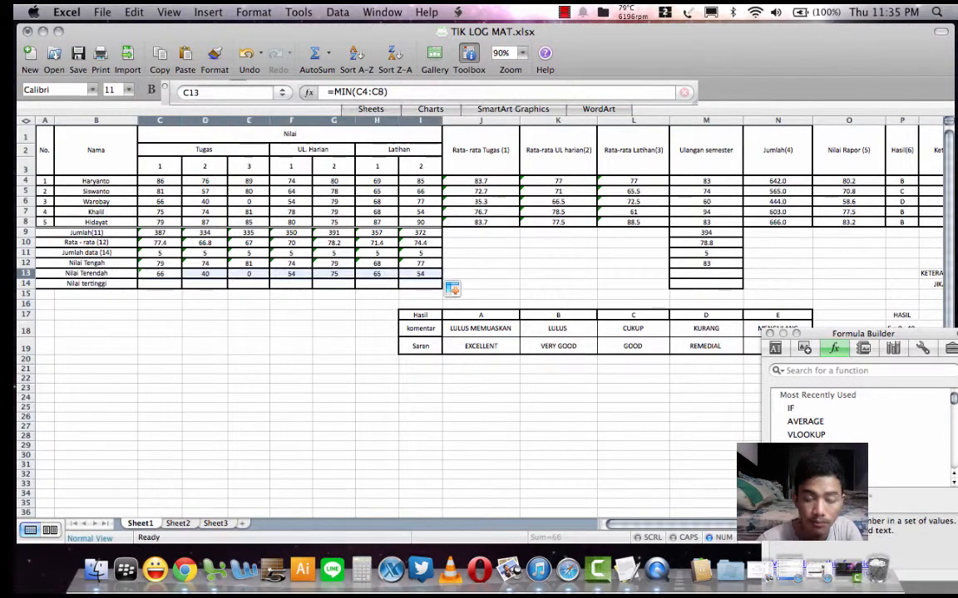
- Enter a MIN formula over M4:M8 in the Nilai Terendah cell M13 of the Ulangan semester column
{"action": "double_click", "coordinate": [706, 273]}
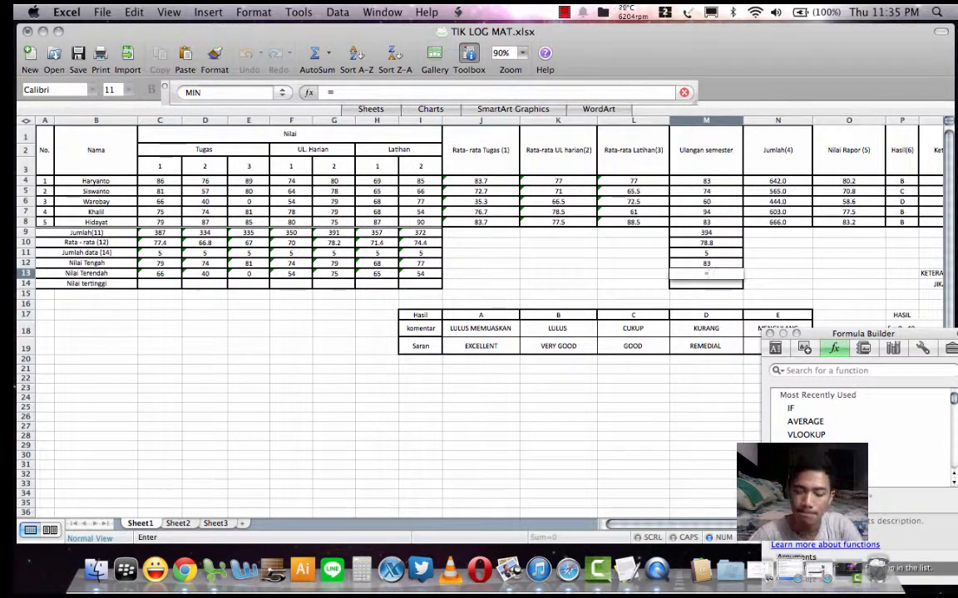
{"action": "type", "text": "=min("}
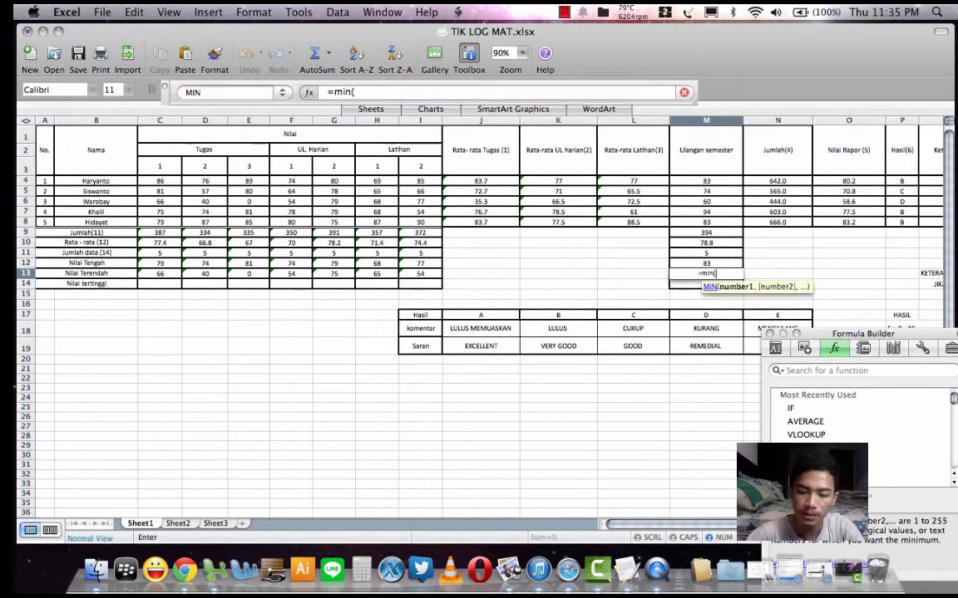
{"action": "left_click_drag", "start_coordinate": [690, 179], "coordinate": [743, 231]}
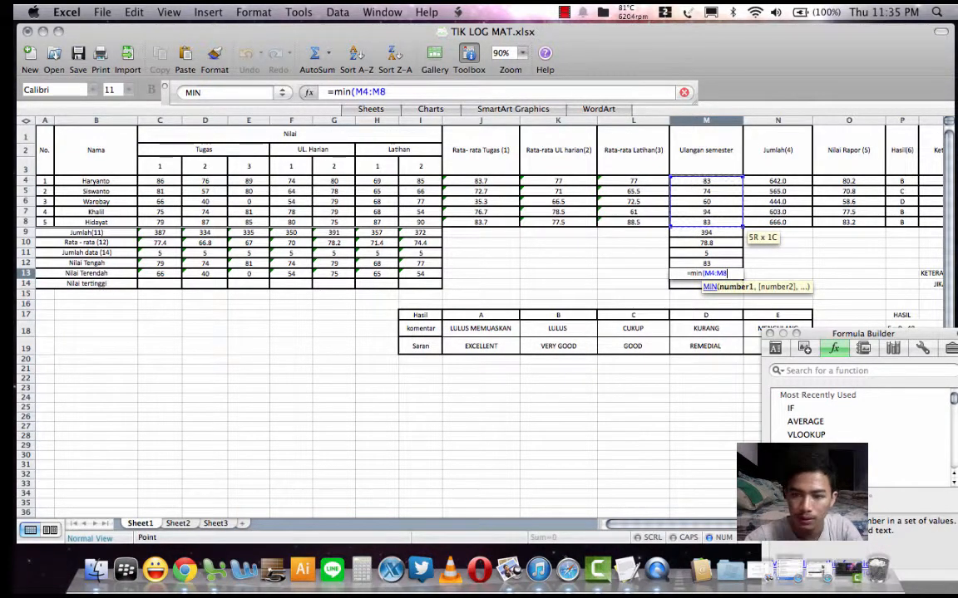
{"action": "key", "text": "Return"}
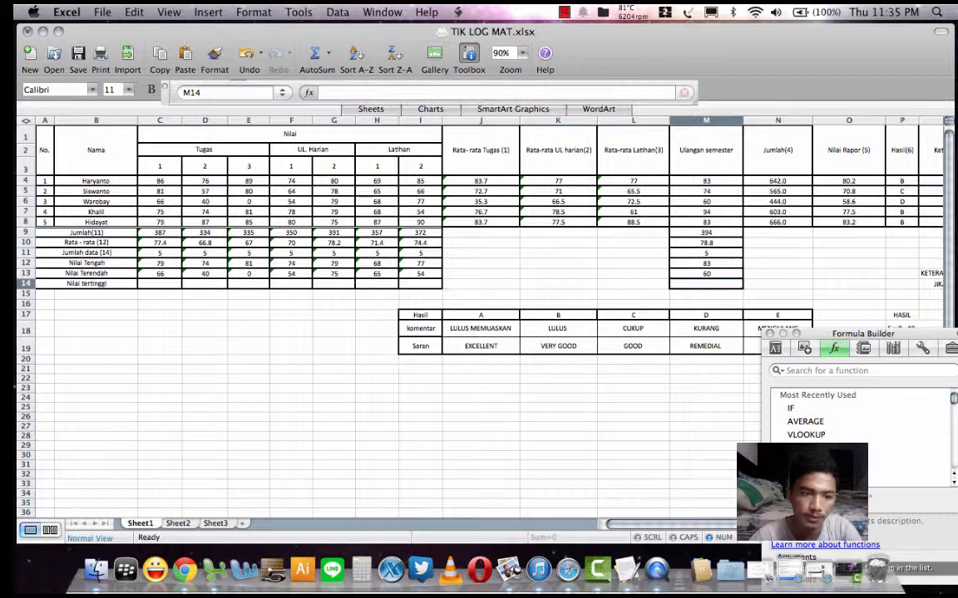
- Enter =MAX(C4:C8) in Nilai tertinggi cell C14 and fill it across the row to I14
{"action": "left_click", "coordinate": [160, 283]}
{"action": "type", "text": "="}
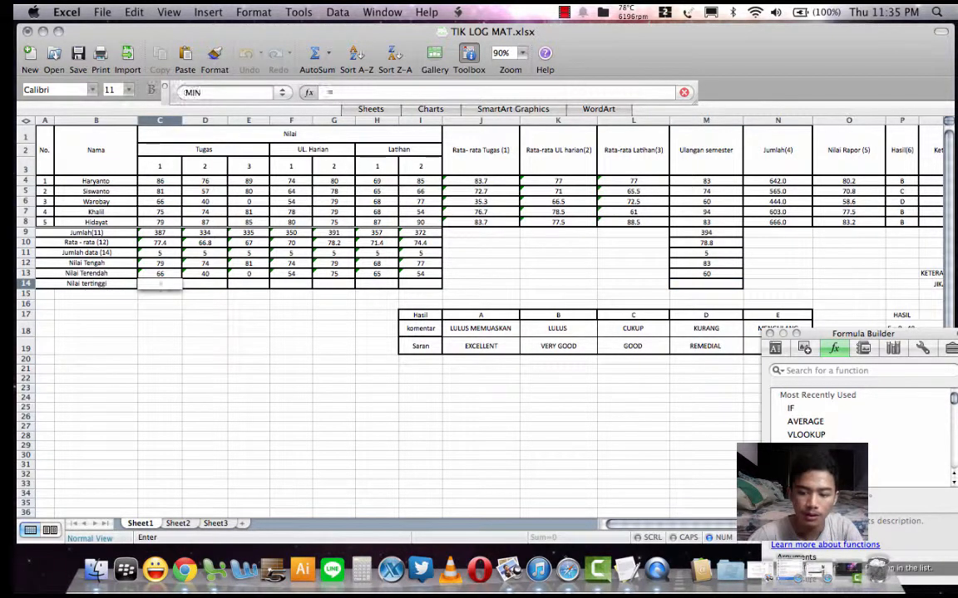
{"action": "type", "text": "ma"}
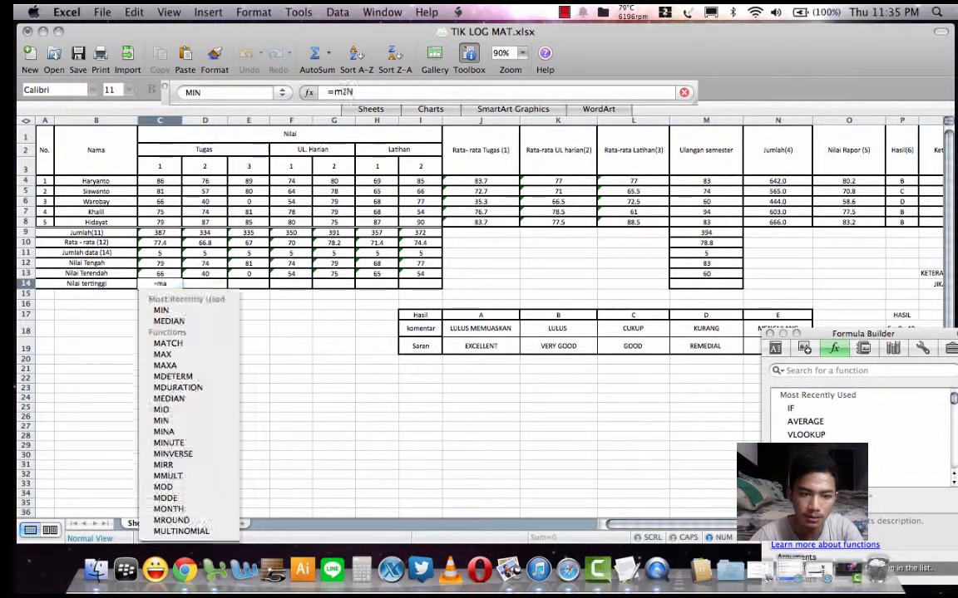
{"action": "type", "text": "x("}
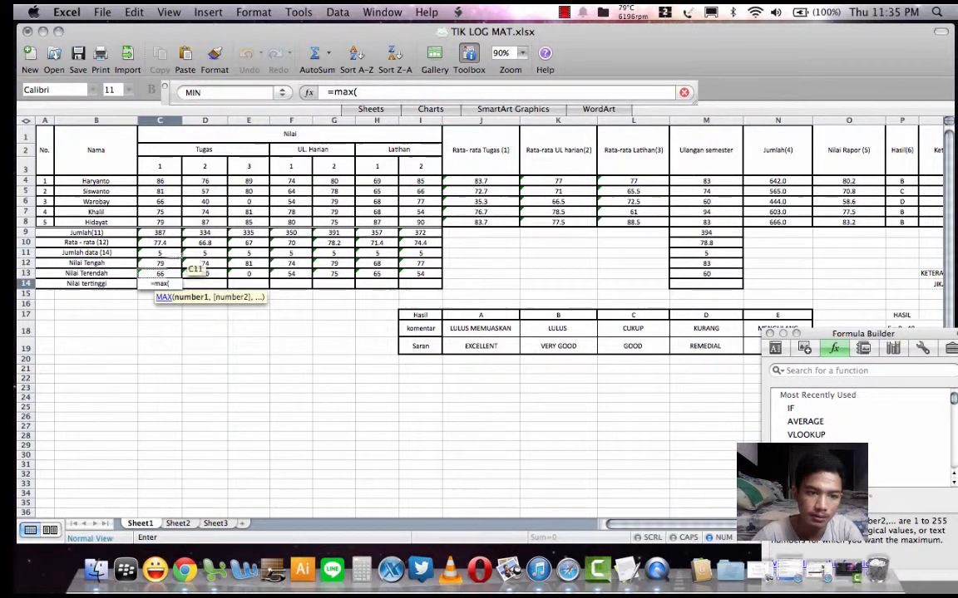
{"action": "left_click_drag", "start_coordinate": [183, 182], "coordinate": [182, 222]}
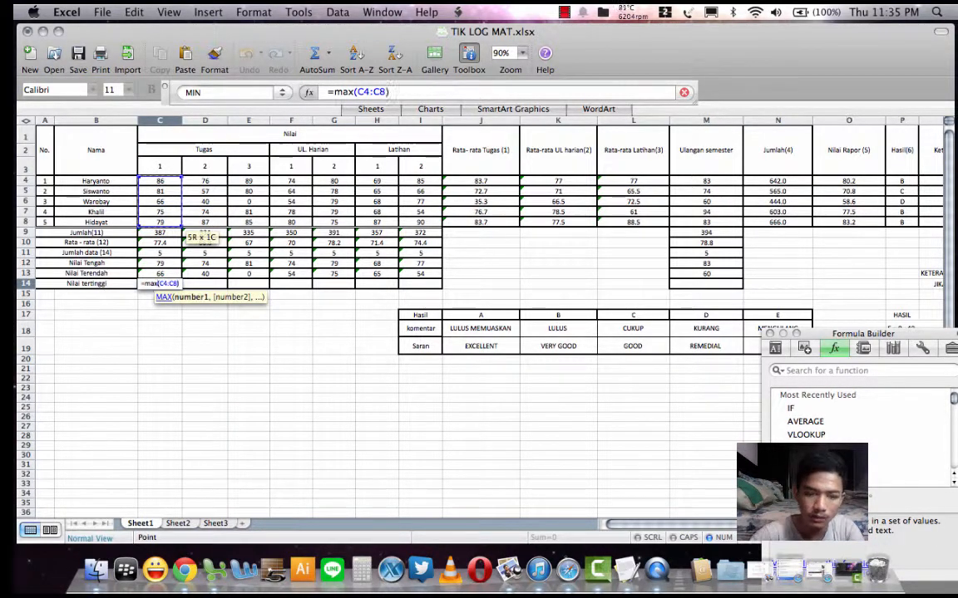
{"action": "key", "text": "Return"}
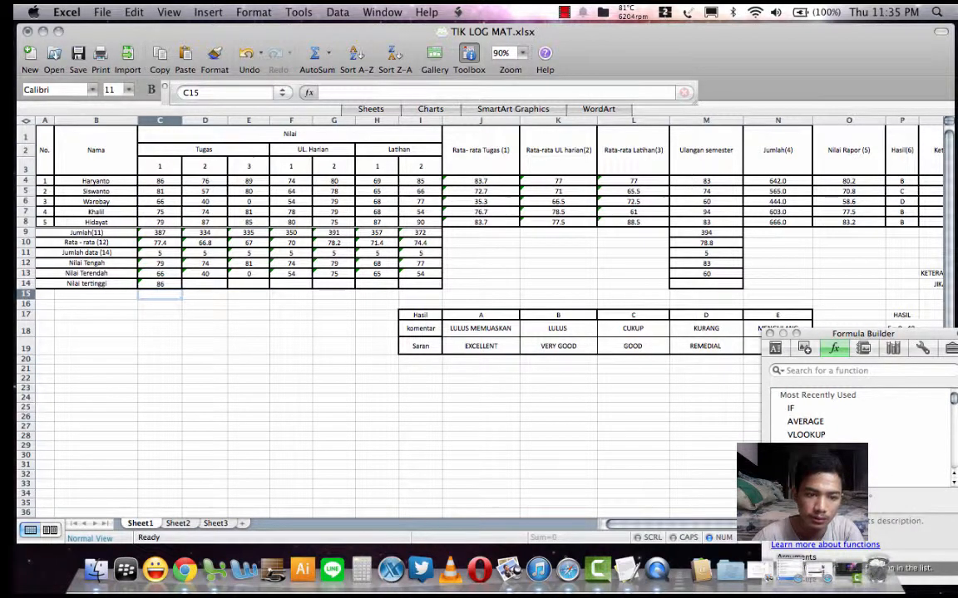
{"action": "key", "text": "Up"}
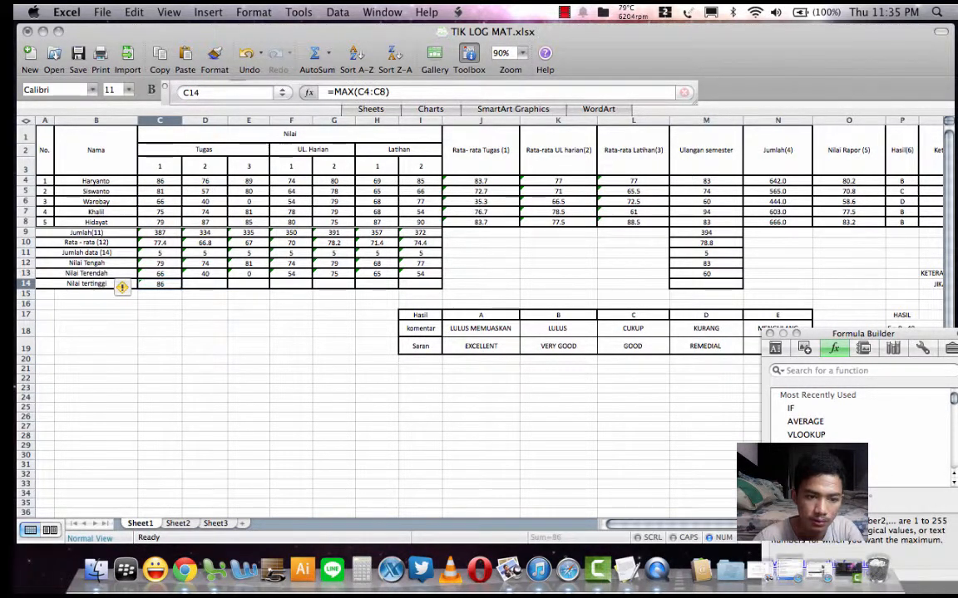
{"action": "left_click_drag", "start_coordinate": [181, 288], "coordinate": [420, 285]}
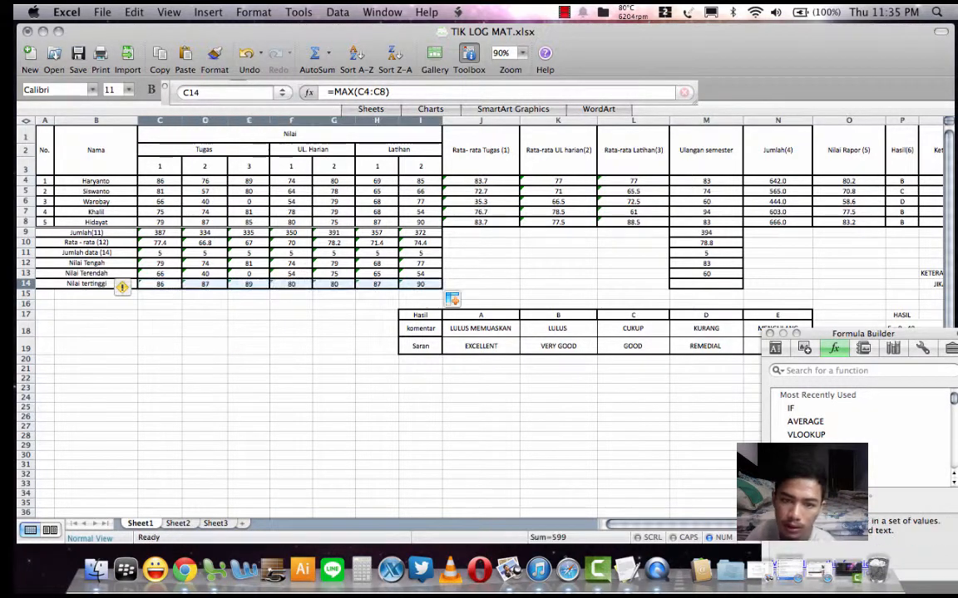
- Enter a MAX formula over M4:M8 in the Nilai tertinggi cell M14 of the Ulangan semester column
{"action": "double_click", "coordinate": [706, 284]}
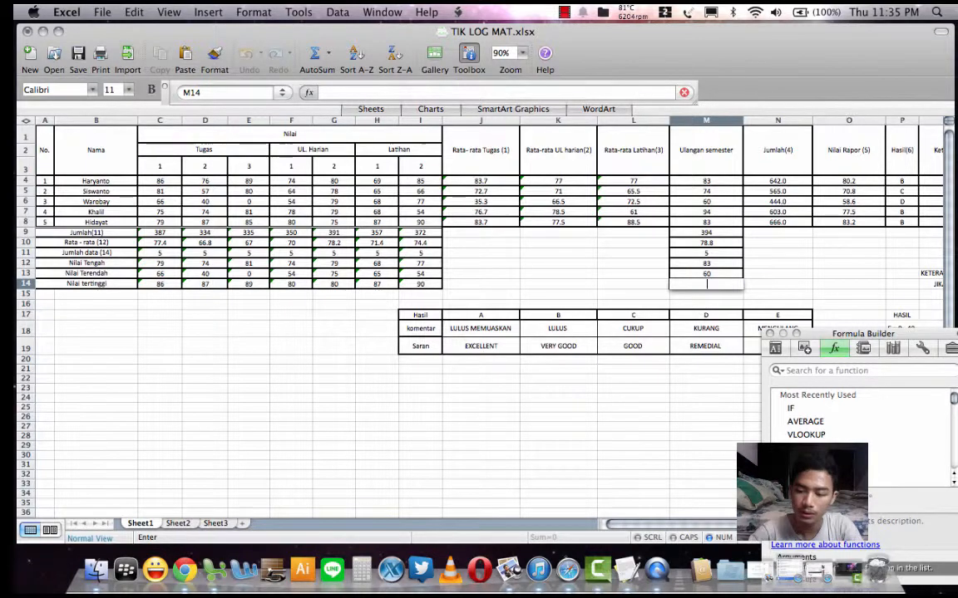
{"action": "type", "text": "="}
{"action": "type", "text": "max"}
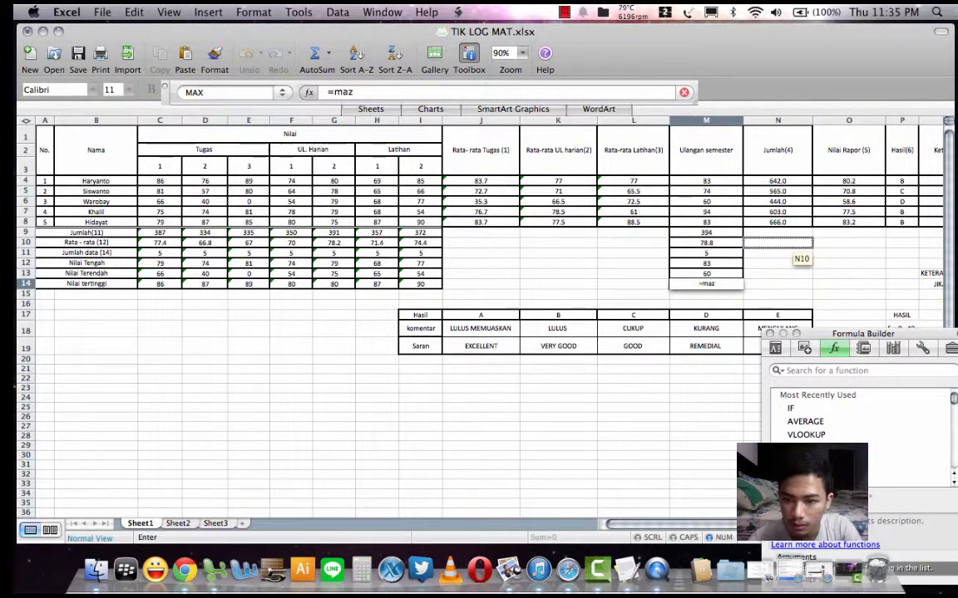
{"action": "key", "text": "BackSpace"}
{"action": "type", "text": "x("}
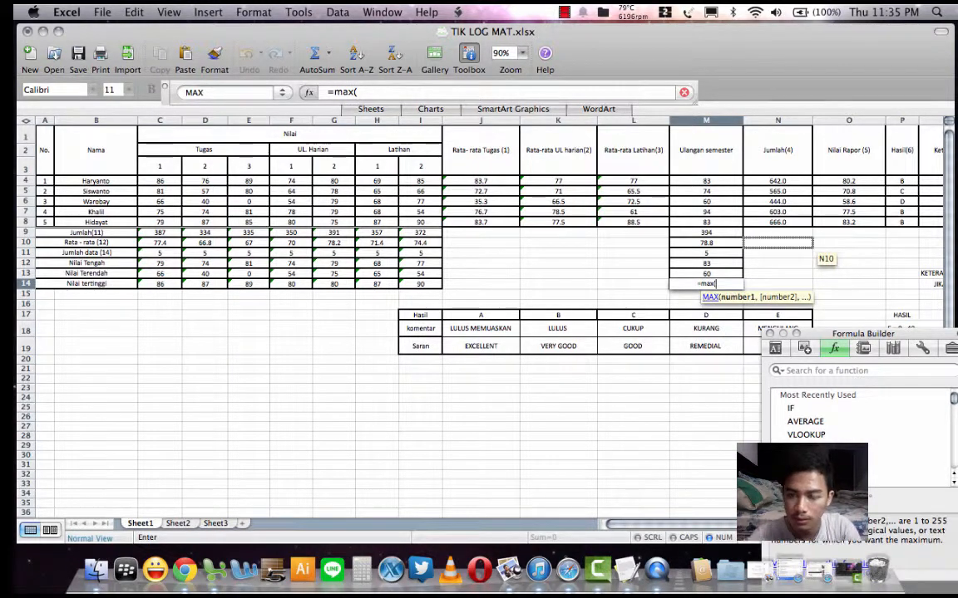
{"action": "left_click_drag", "start_coordinate": [706, 182], "coordinate": [734, 225]}
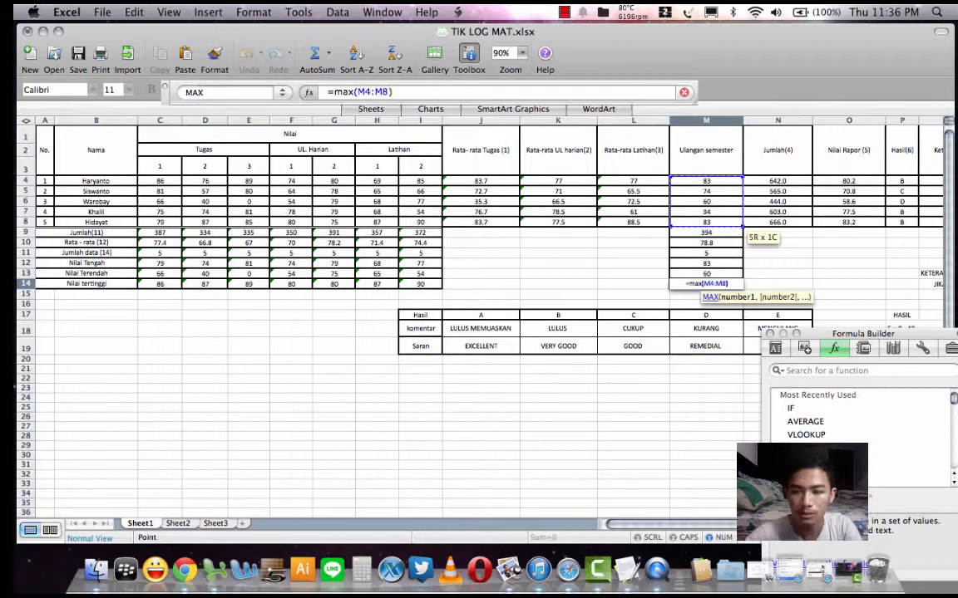
{"action": "key", "text": "Return"}
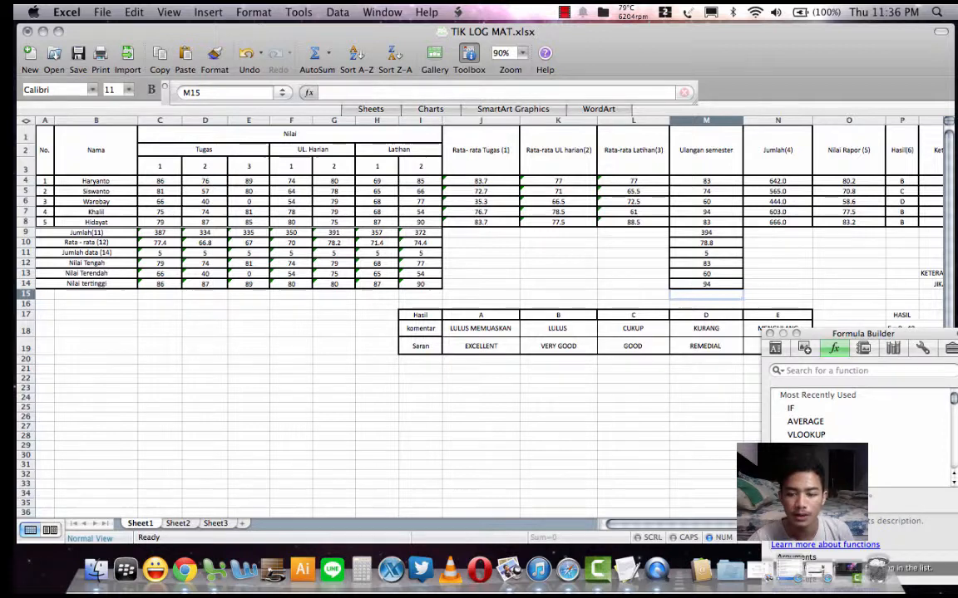
{"action": "mouse_move", "coordinate": [657, 524]}
{"action": "left_mouse_down"}
{"action": "mouse_move", "coordinate": [722, 525]}
{"action": "mouse_move", "coordinate": [665, 524]}
{"action": "left_mouse_up"}
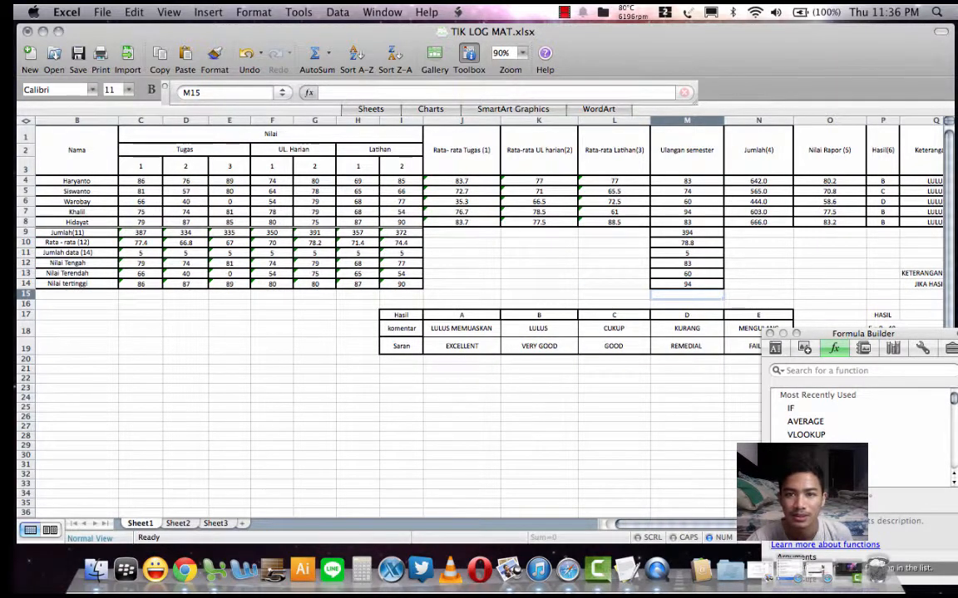
{"action": "left_click", "coordinate": [564, 12]}
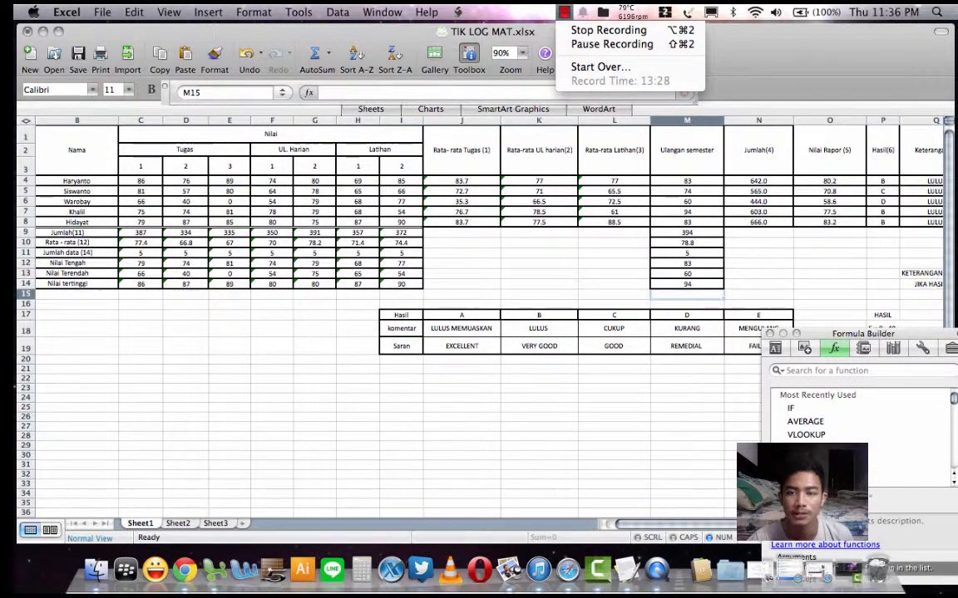